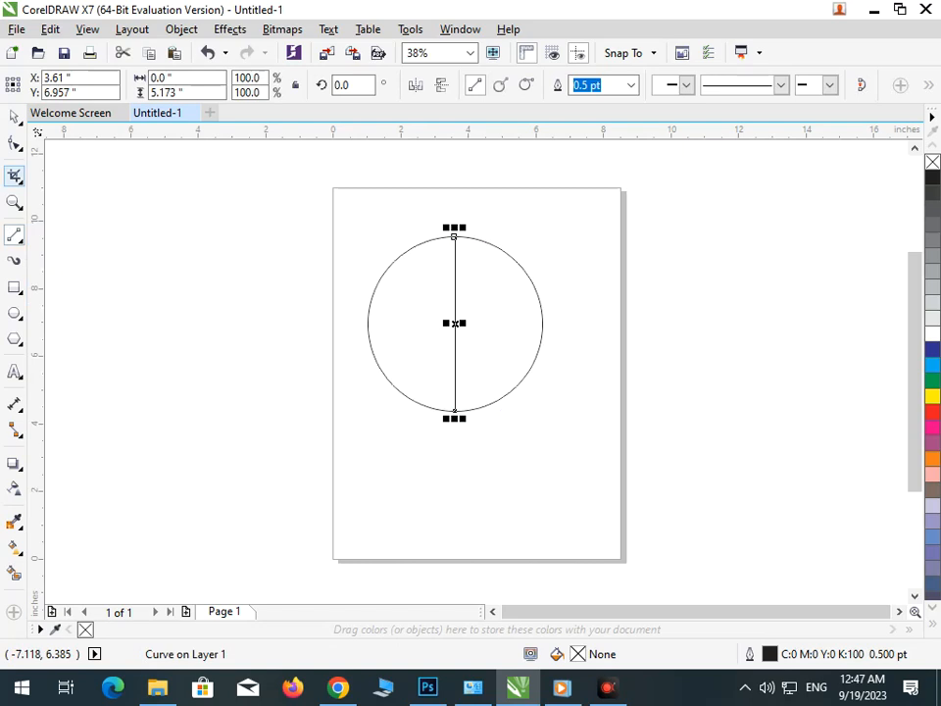
Draw a short horizontal line crossing the vertical diameter just below the circle's centre and place a parallel copy directly above it
left_click(114, 214)
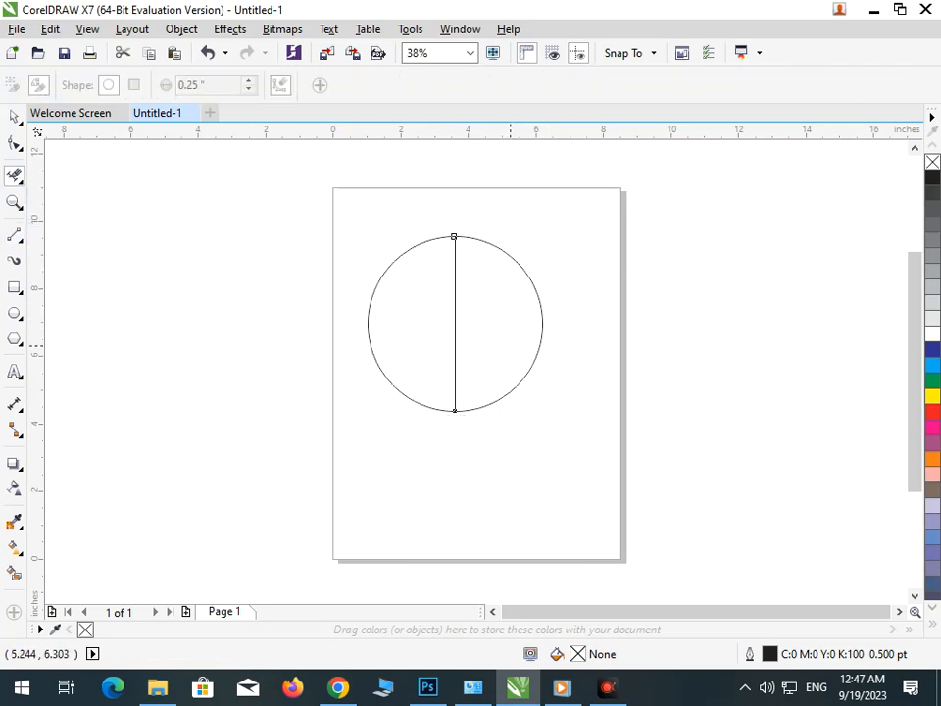
left_click(15, 235)
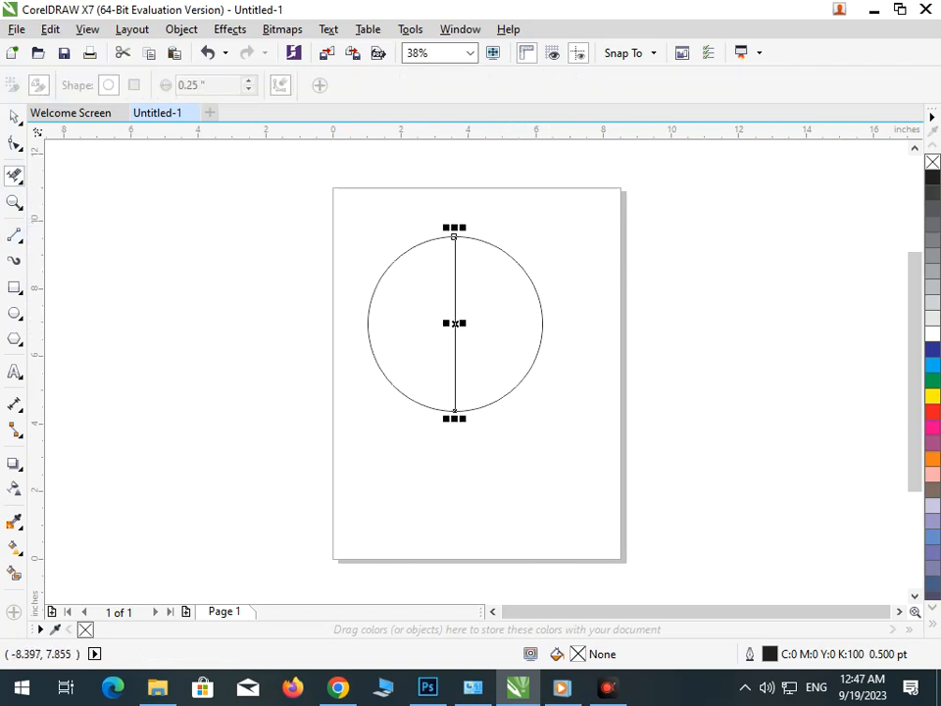
left_click_drag(453, 347, 364, 347)
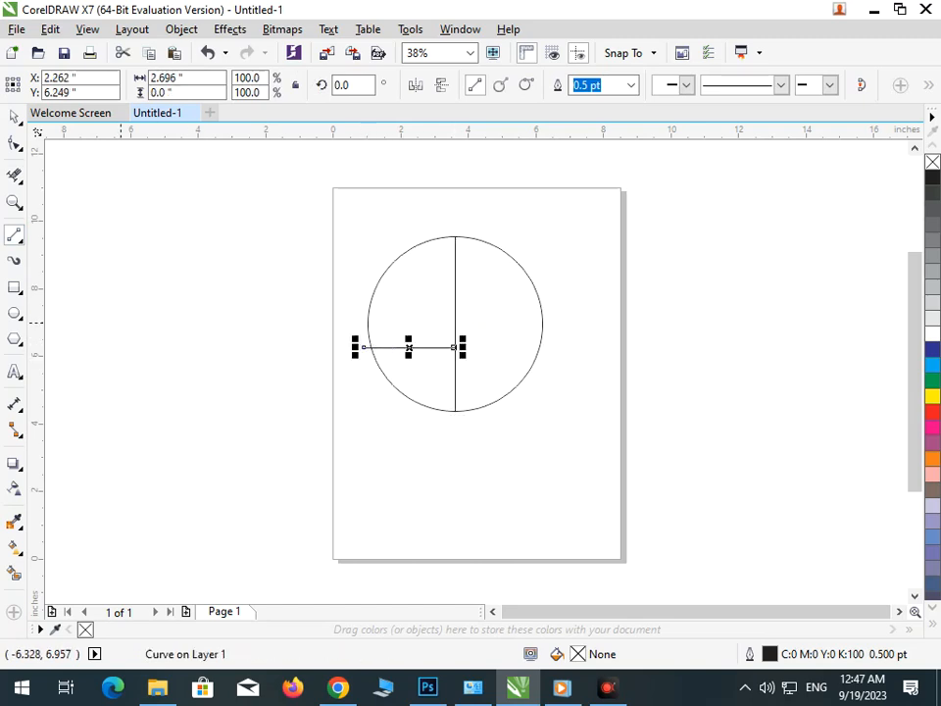
left_click(14, 117)
key("Escape")
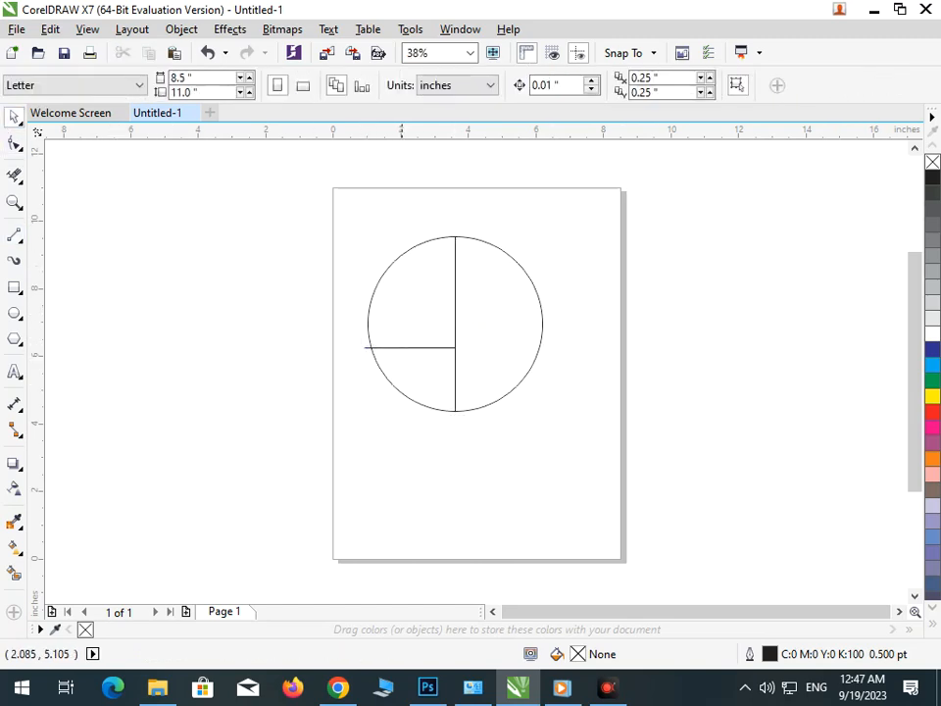
left_click_drag(368, 348, 444, 336)
left_click(285, 414)
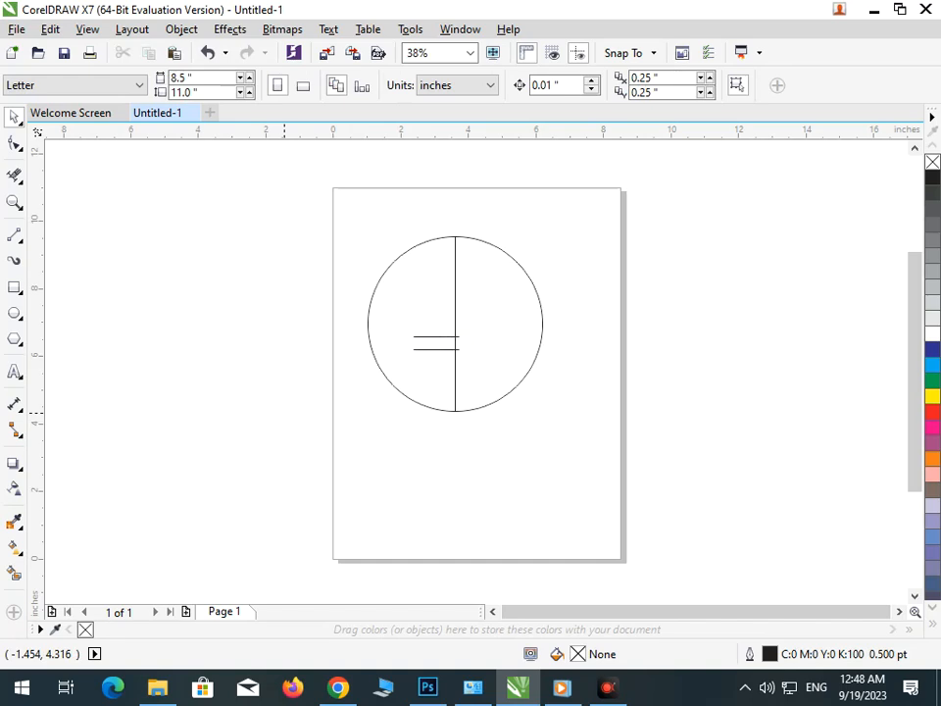
Create a concentric inner copy of the circle about 4.36 inches in diameter
left_click(424, 404)
left_click_drag(360, 418, 376, 415)
left_click(218, 417)
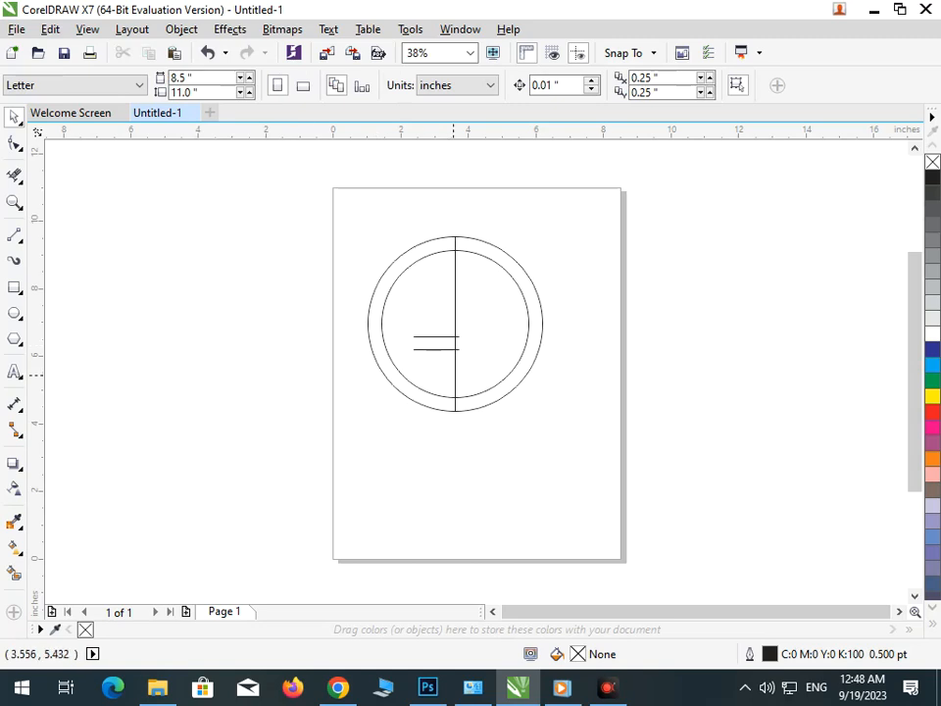
Place two parallel copies of the vertical diameter line to its left, the nearer one at about X 3.2 inches
left_click_drag(457, 377, 428, 377)
key("ctrl+z")
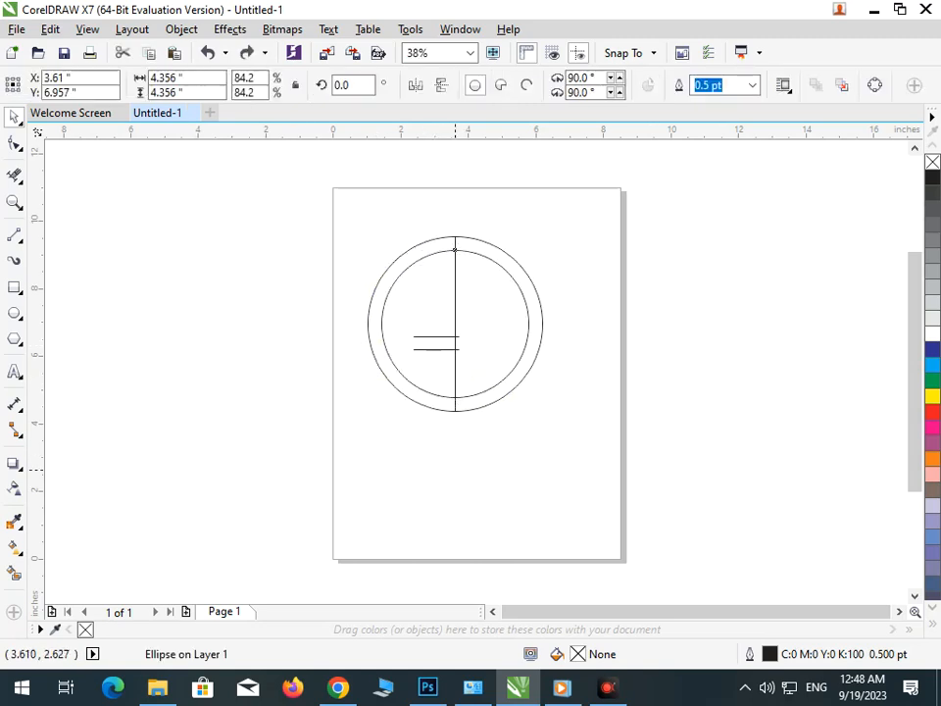
key("Escape")
left_click_drag(469, 418, 387, 420)
left_click(485, 408)
key("shift+F4")
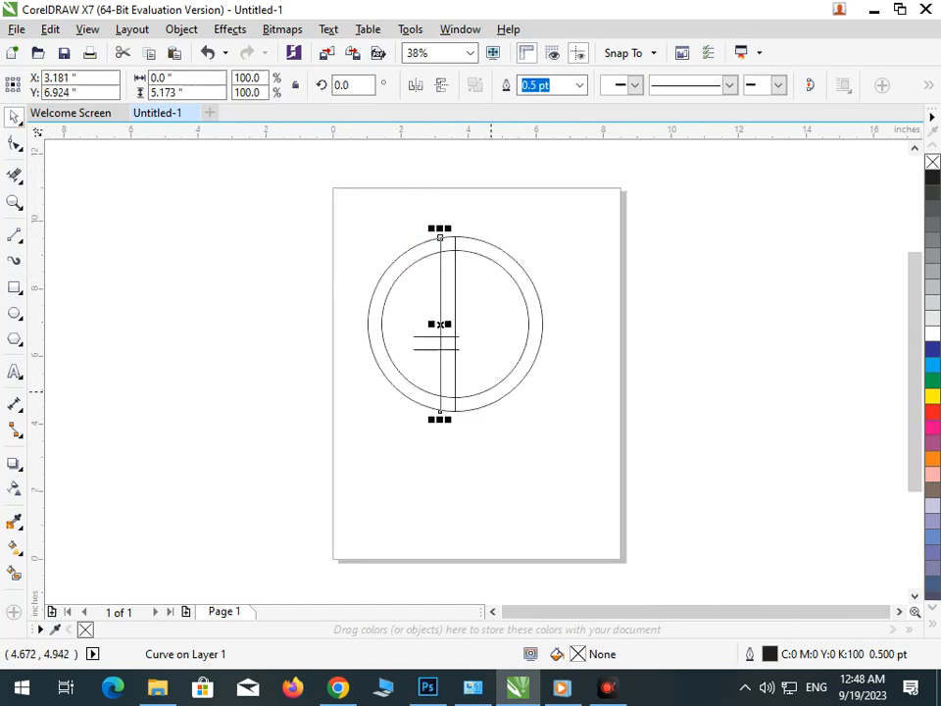
mouse_move(441, 407)
left_mouse_down()
mouse_move(419, 412)
mouse_move(443, 410)
left_mouse_up()
key("Escape")
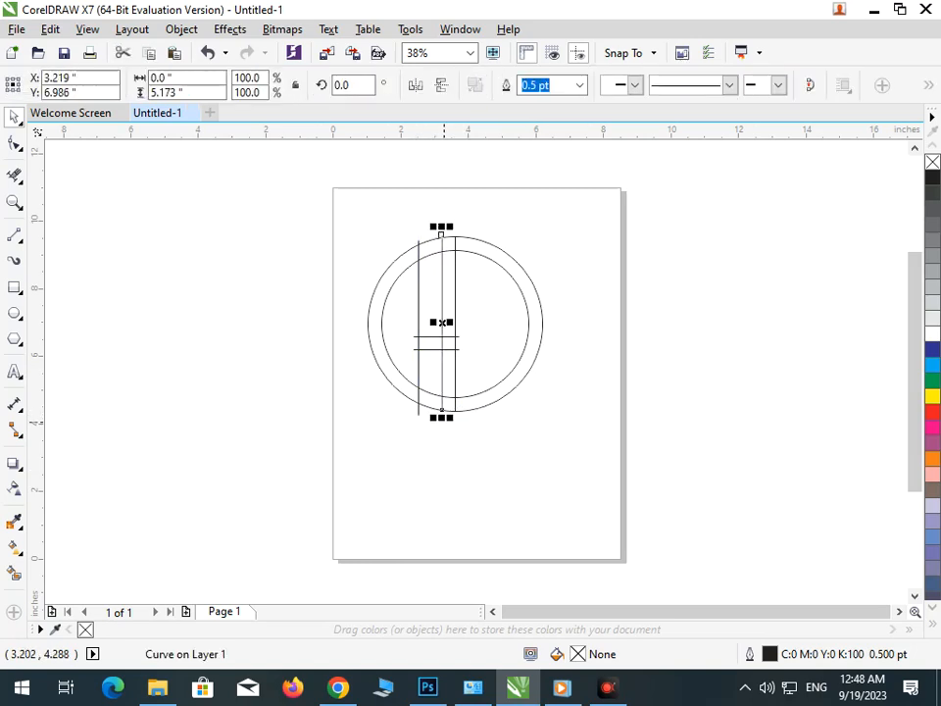
left_click(473, 464)
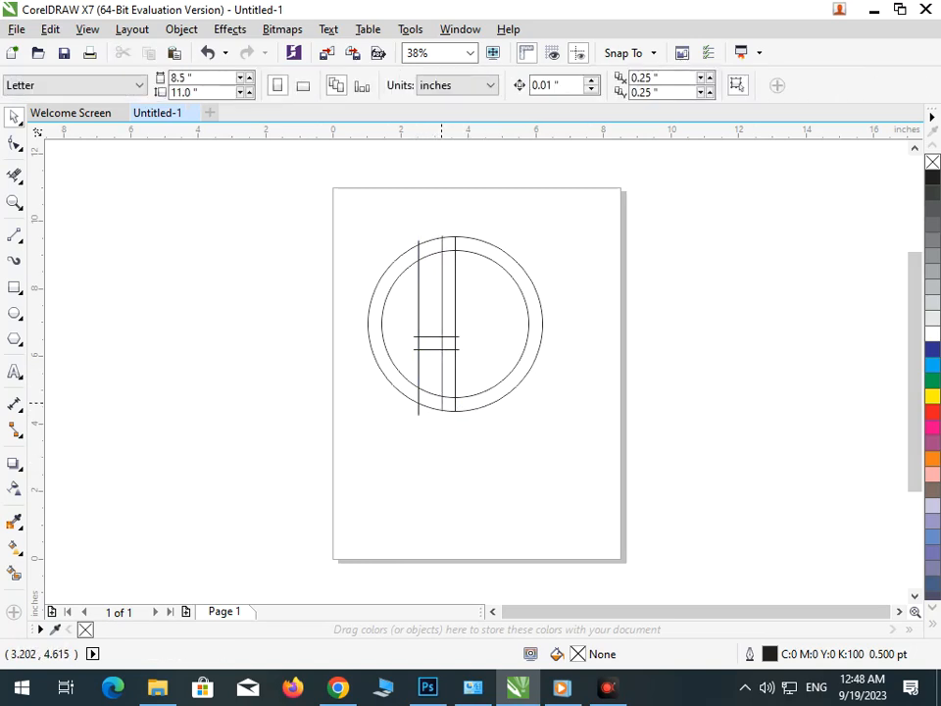
Lengthen the middle vertical line and the centre vertical line so both extend beyond the outer circle above and below
left_click(441, 403)
left_click_drag(442, 419, 449, 454)
left_click(482, 457)
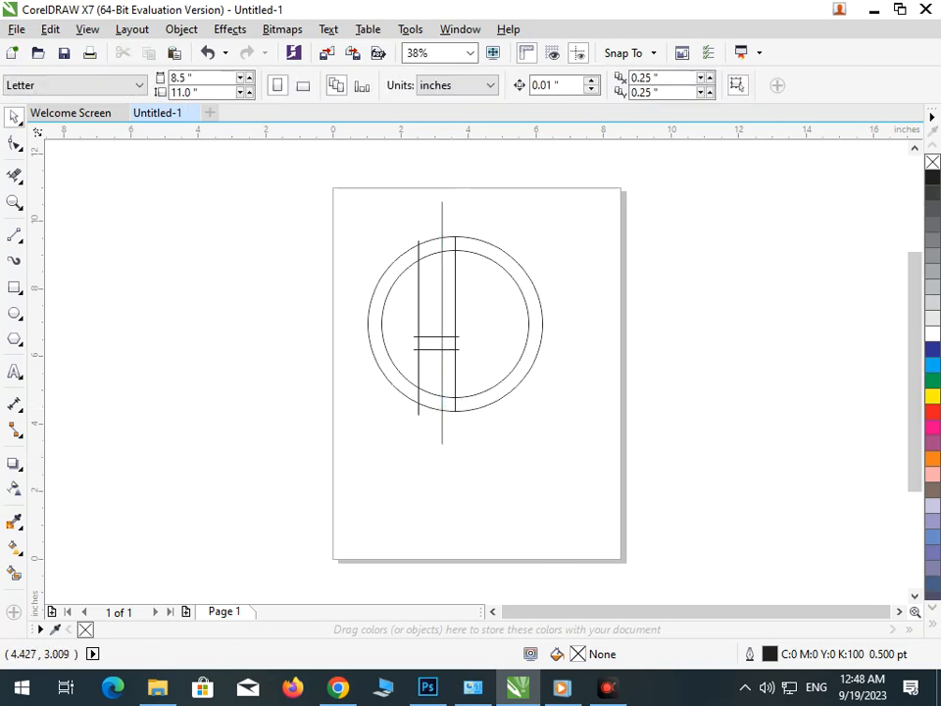
left_click(454, 407)
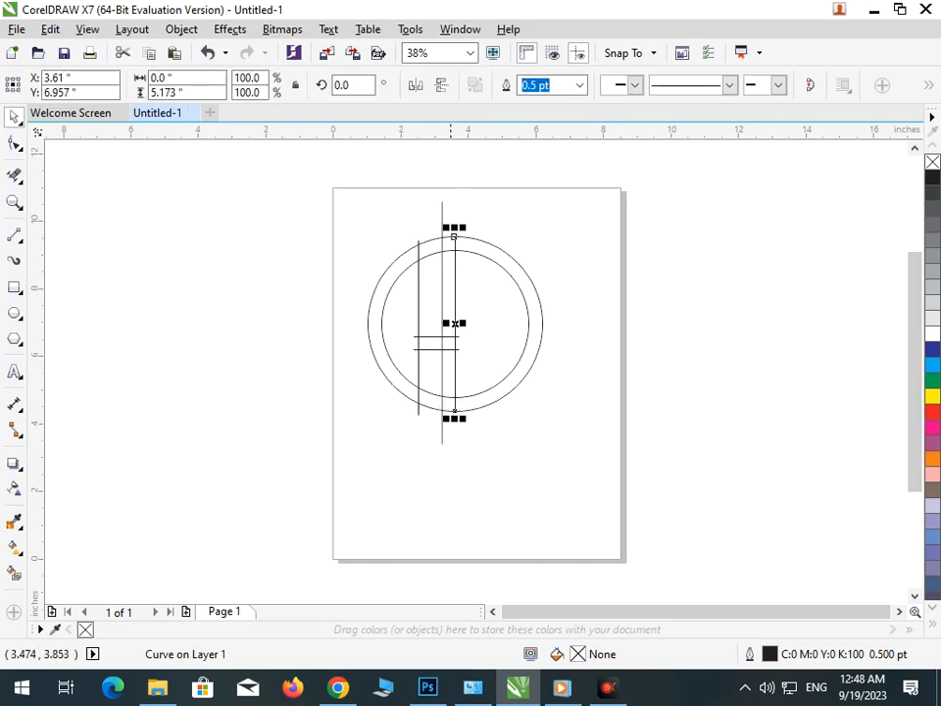
left_click_drag(454, 420, 457, 444)
left_click(470, 453)
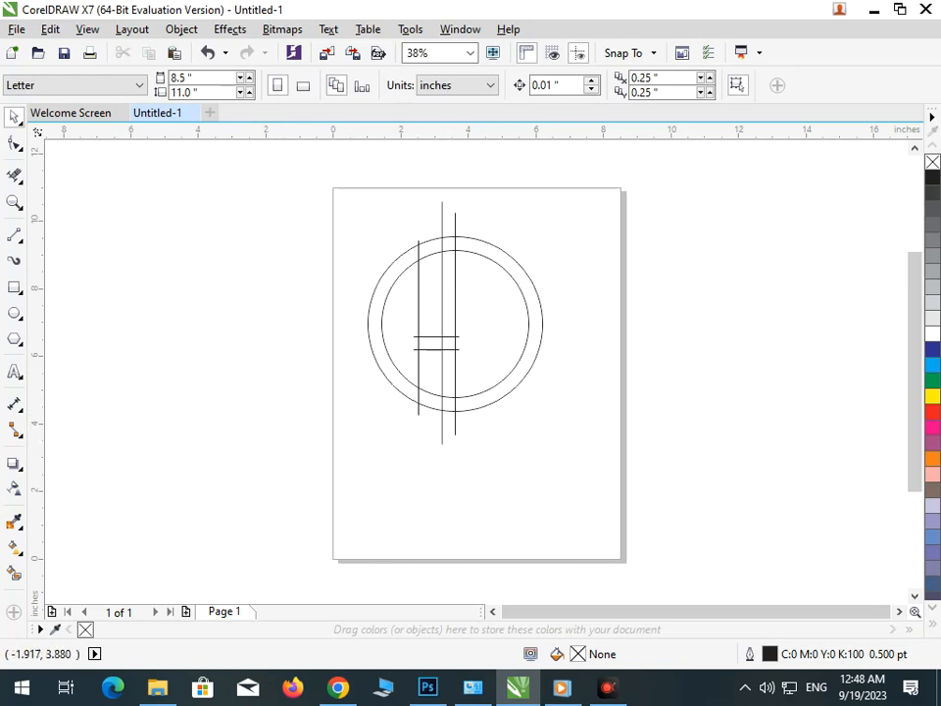
Delete the right half of both circles and the vertical segments between the upper arc and the horizontal lines with Virtual Segment Delete
left_click(15, 174)
left_click_drag(550, 435, 457, 310)
left_click(418, 290)
left_click(442, 290)
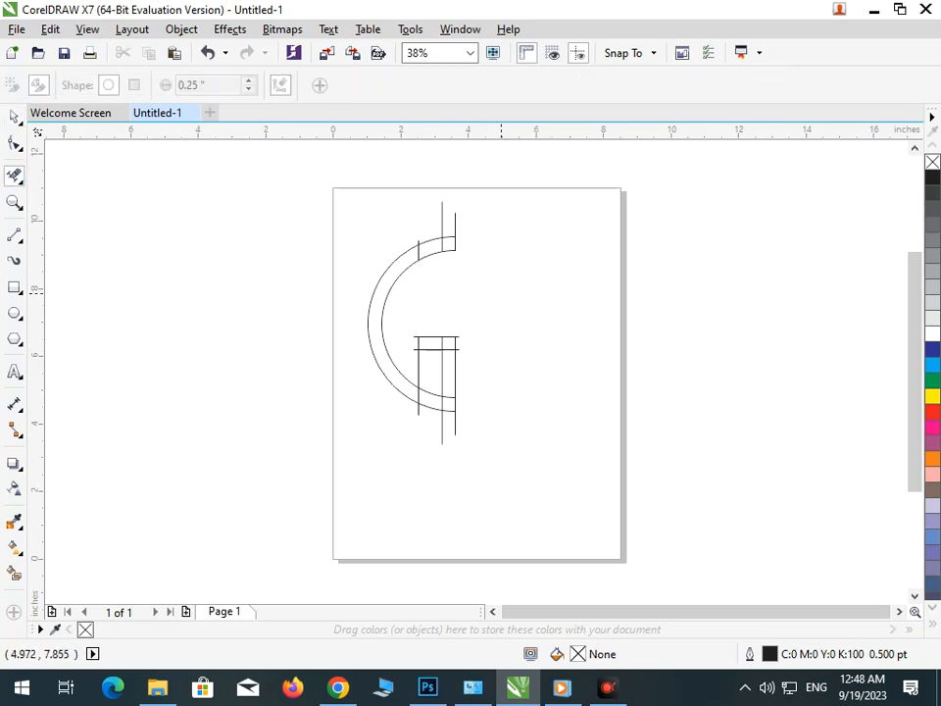
Delete the surplus line and arc segments around the G's lower-right stem and the line ends protruding below the outer arc
left_click_drag(540, 388, 399, 321)
left_click(300, 312)
left_click(341, 353)
mouse_move(398, 264)
left_mouse_down()
mouse_move(421, 390)
mouse_move(536, 483)
left_mouse_up()
key("F3")
key("F2")
left_click_drag(399, 427, 514, 348)
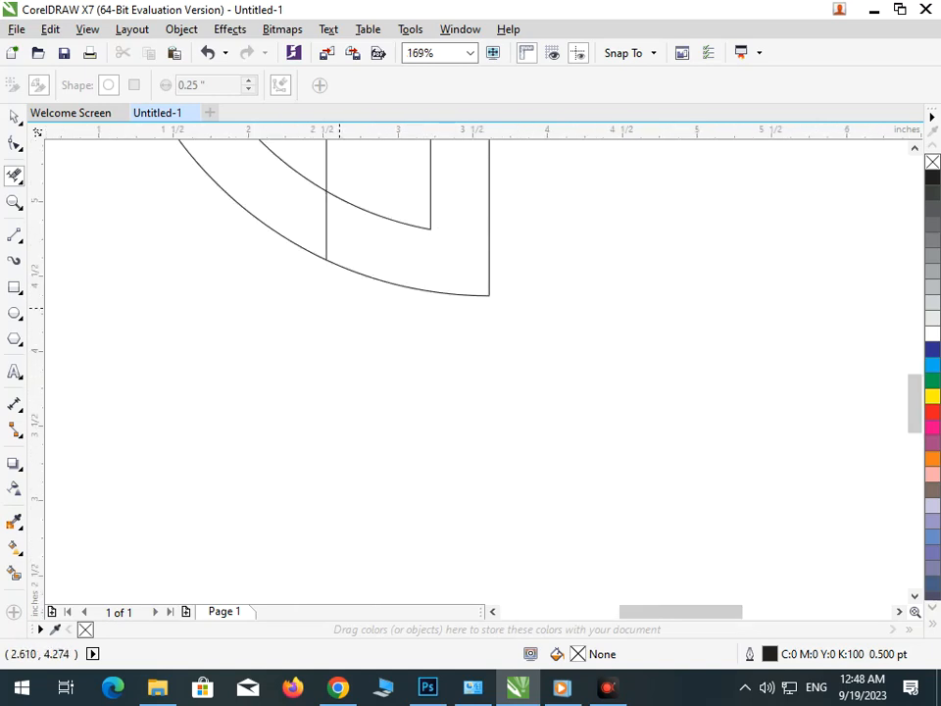
Delete the leftmost vertical line below the G's crossbar and trim the line ends overhanging the crossbar's left end
key("F3")
key("F2")
left_click_drag(376, 355, 523, 431)
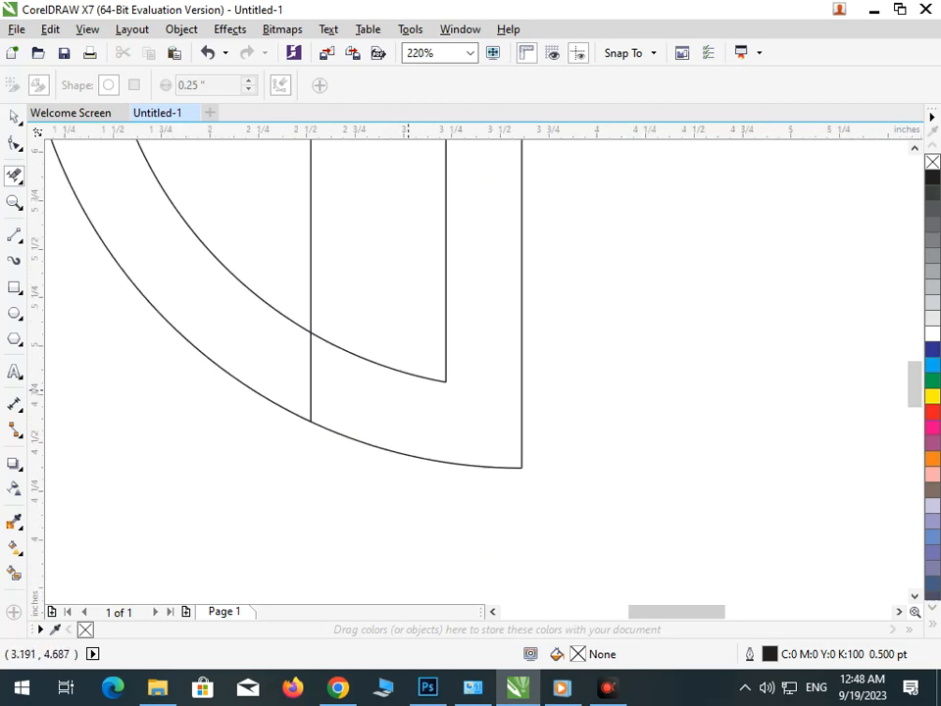
left_click_drag(319, 386, 321, 386)
left_click_drag(288, 257, 343, 275)
key("F3")
key("F2")
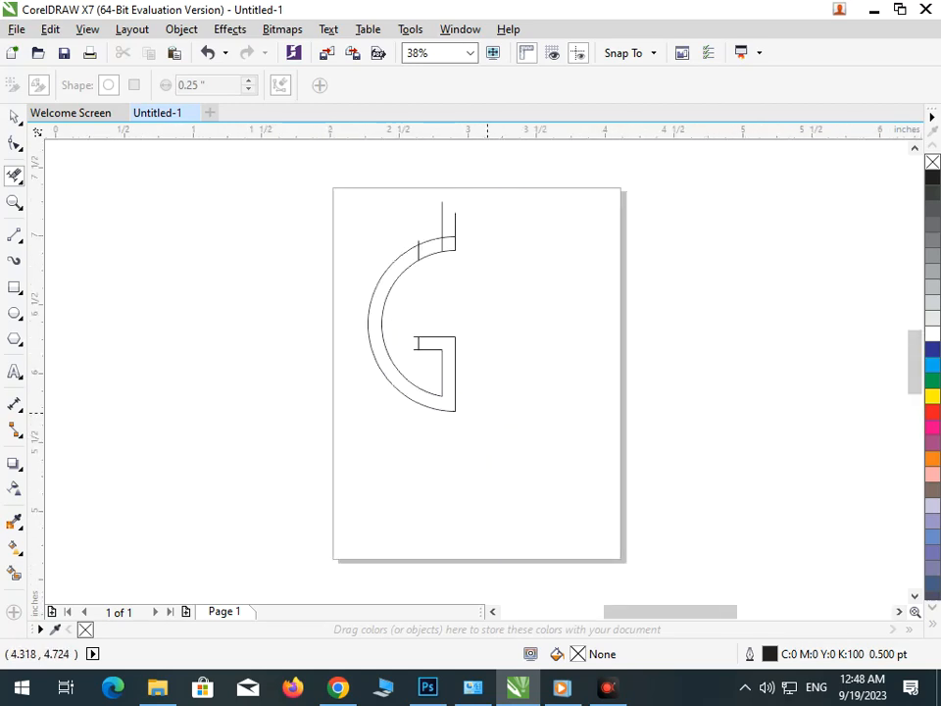
left_click_drag(487, 411, 391, 298)
left_click_drag(317, 256, 388, 379)
key("F3")
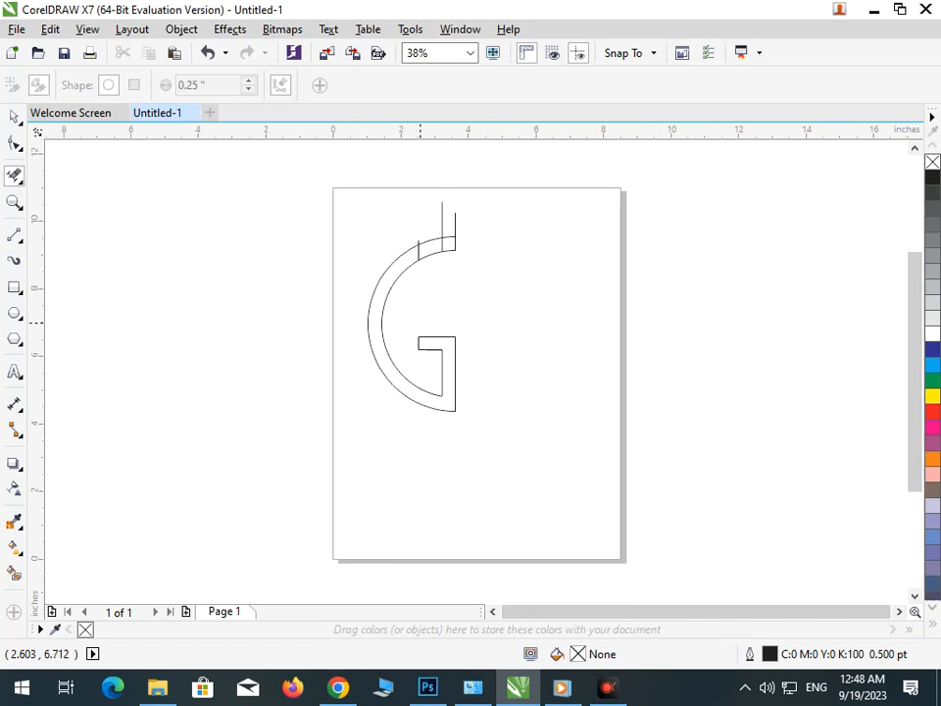
Delete the surplus vertical line segments in and above the G's upper arc, keeping the closed upper end
key("F2")
left_click_drag(457, 284, 388, 191)
left_click(577, 411)
left_click_drag(659, 353, 565, 315)
key("F3")
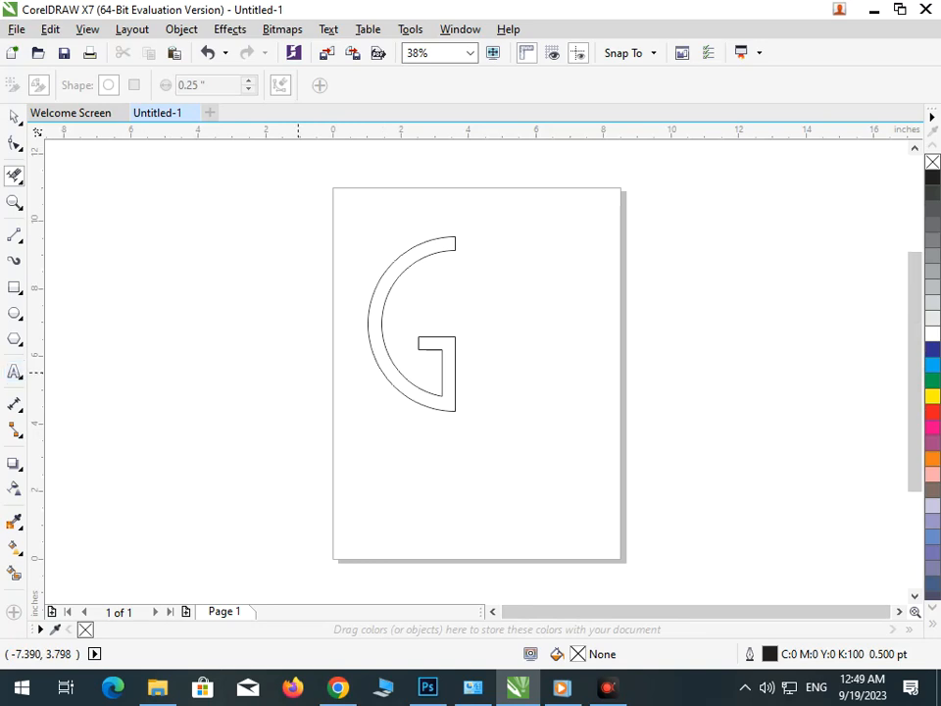
Add the artistic text RAPHIC in Arial beside the G and enlarge it to about 166 pt
left_click(15, 372)
left_click(497, 360)
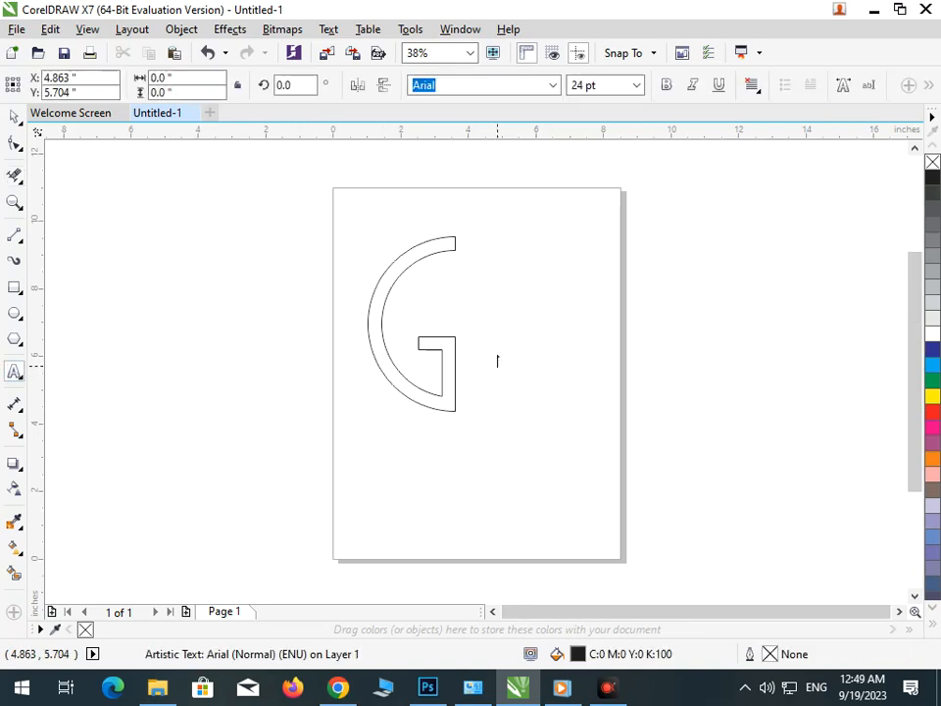
type("RAPHIC")
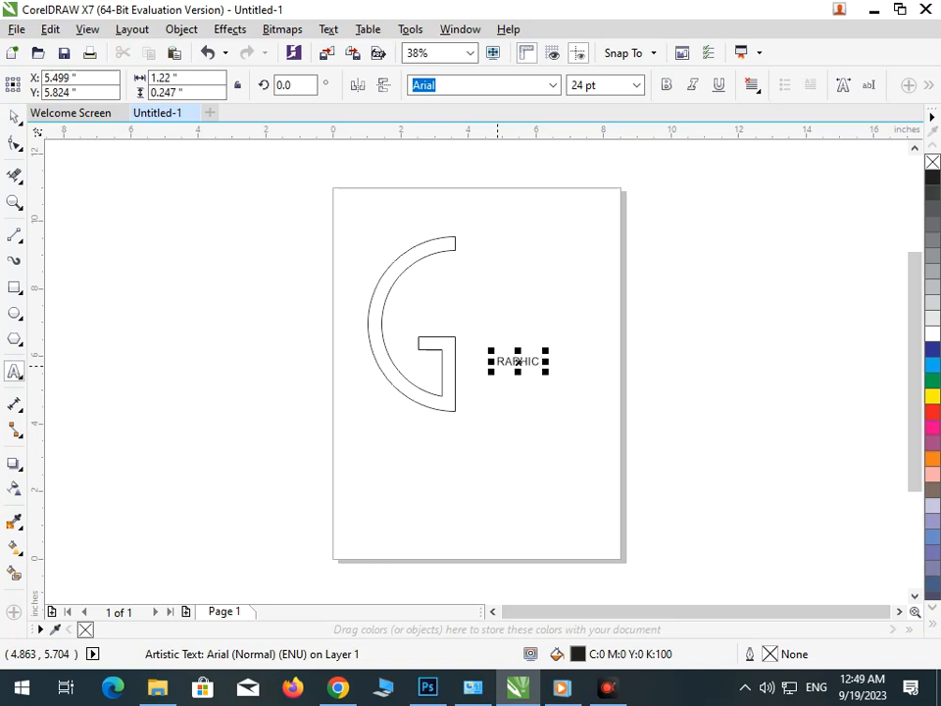
left_click_drag(546, 374, 667, 448)
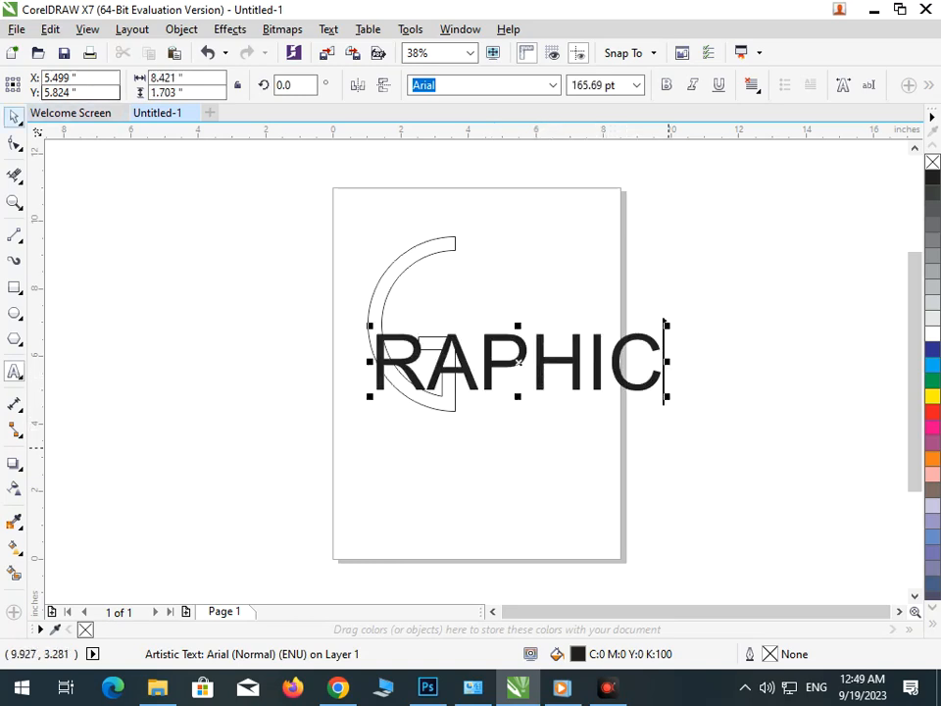
Position the RAPHIC text against the right side of the G's stem and scale it to about 224 pt
left_click(14, 117)
left_click_drag(466, 371, 555, 376)
left_click_drag(744, 400, 787, 406)
left_click_drag(551, 375, 566, 380)
left_click_drag(813, 414, 897, 426)
left_click_drag(540, 385, 576, 391)
key("F3")
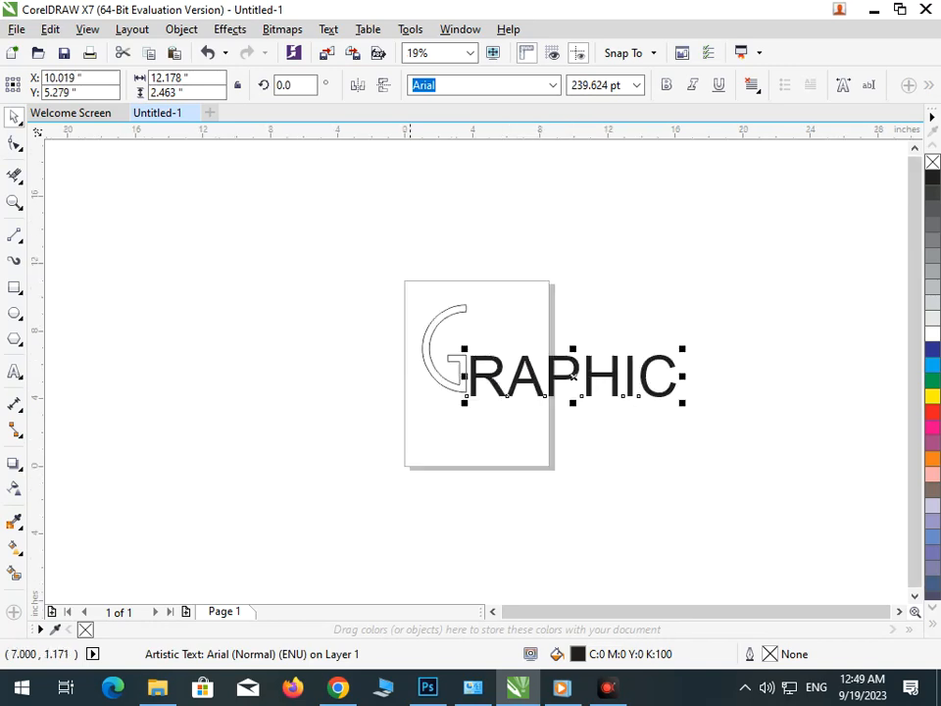
left_click_drag(468, 404, 500, 387)
left_click(527, 440)
left_click(523, 458)
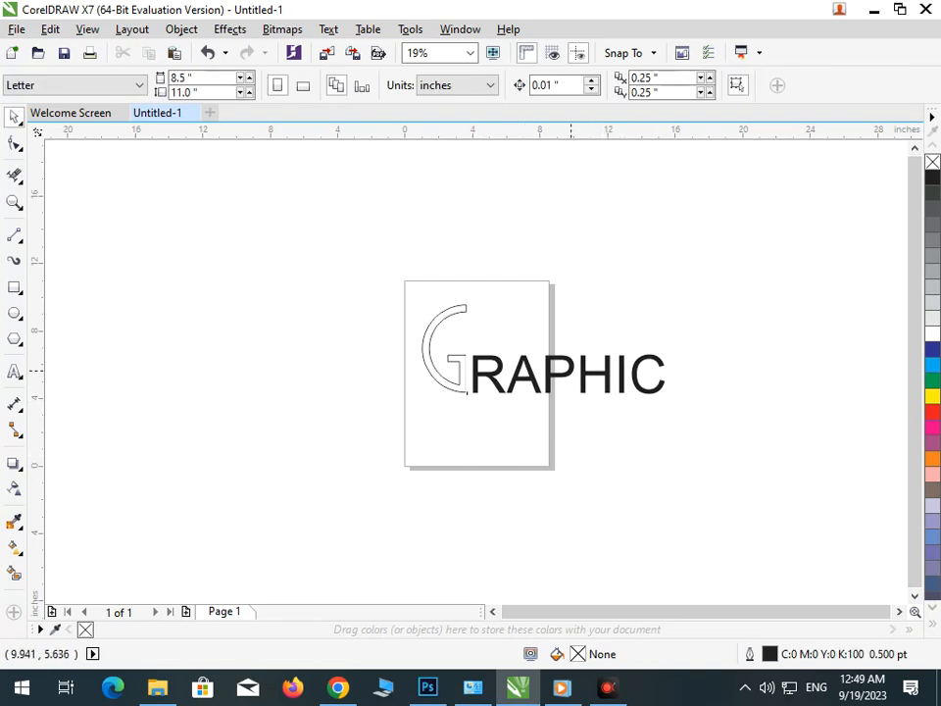
Break the RAPHIC text apart into individual letters
left_click(568, 366)
left_click(181, 28)
left_click(252, 263)
left_click(489, 372)
left_click(550, 472)
Colour the letter P red
double_click(567, 373)
left_click_drag(567, 373, 560, 377)
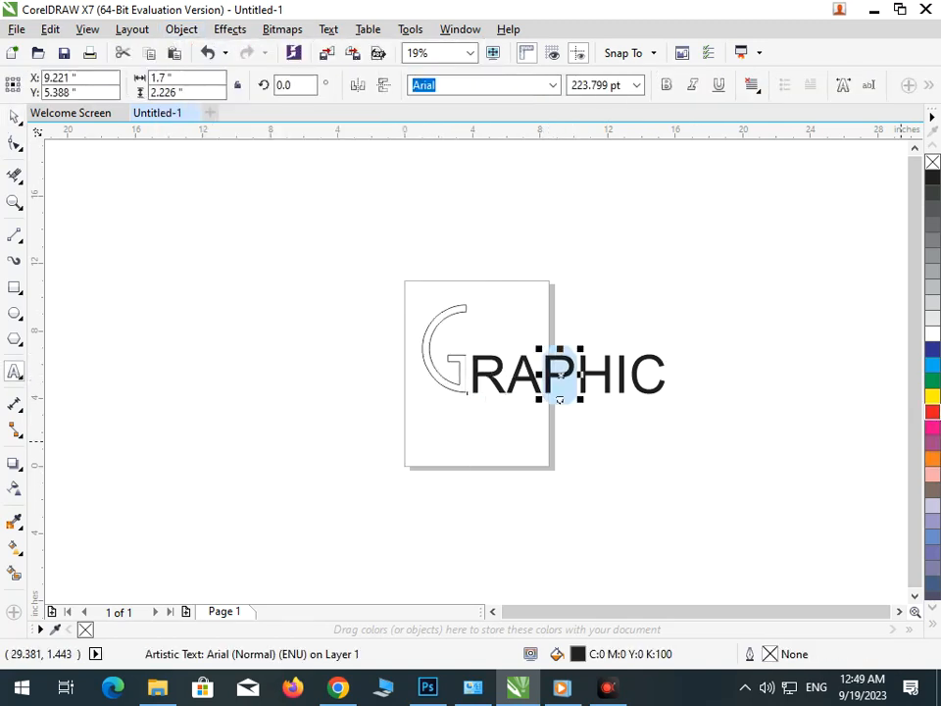
left_click(933, 411)
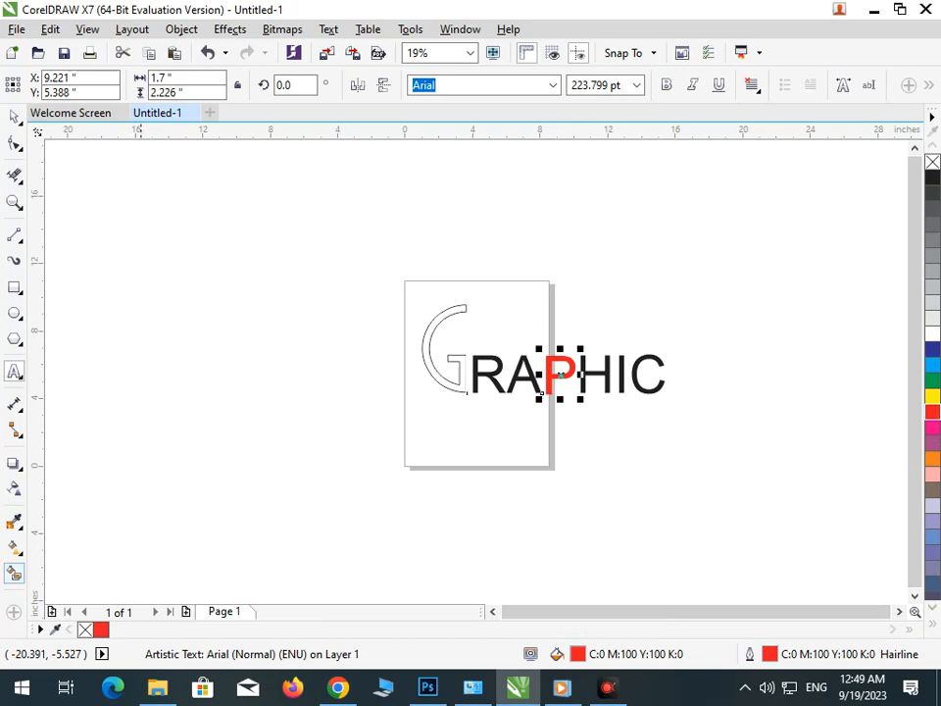
Fill the G outline with Smart Fill and recolour the resulting shape red
left_click(14, 573)
left_click(461, 374)
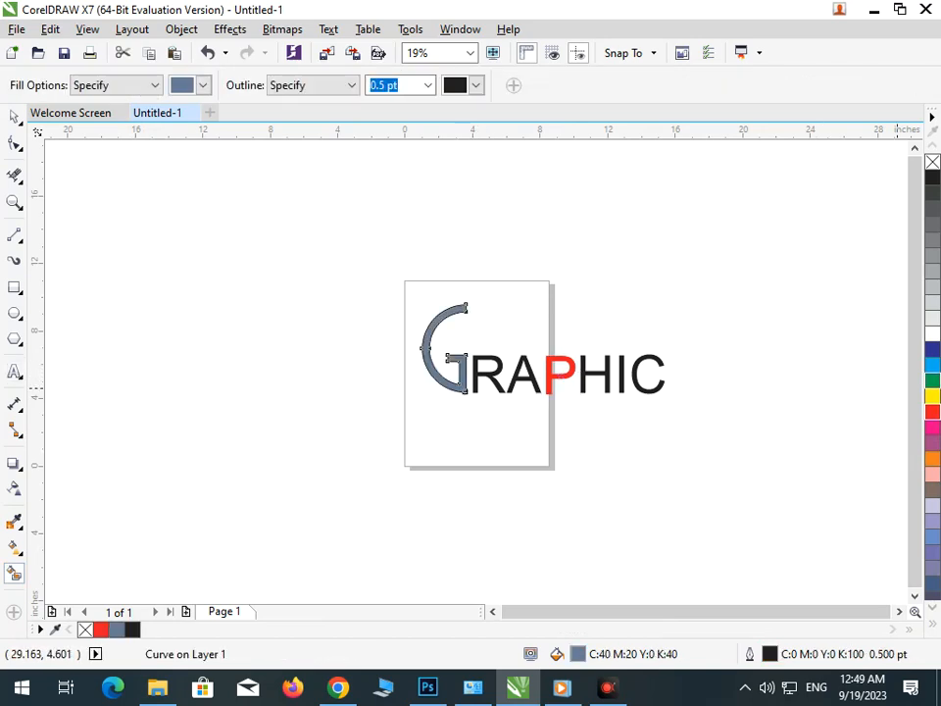
left_click(932, 411)
Move the six letters beside the G slightly to the right, widening the gap to the stem
left_click(14, 117)
left_click_drag(713, 329, 465, 429)
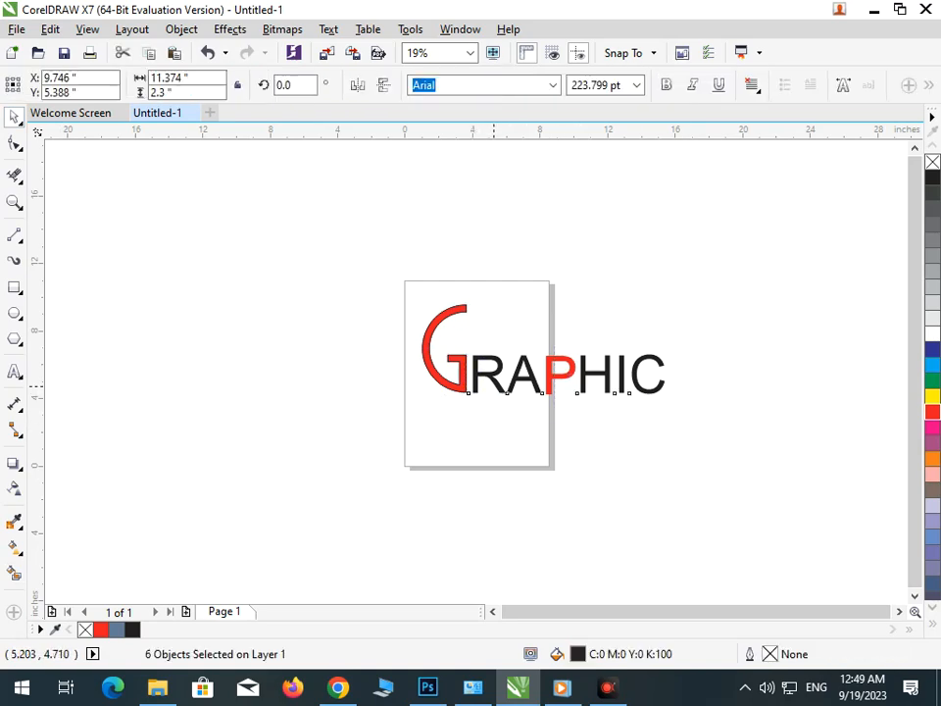
left_click_drag(493, 386, 497, 386)
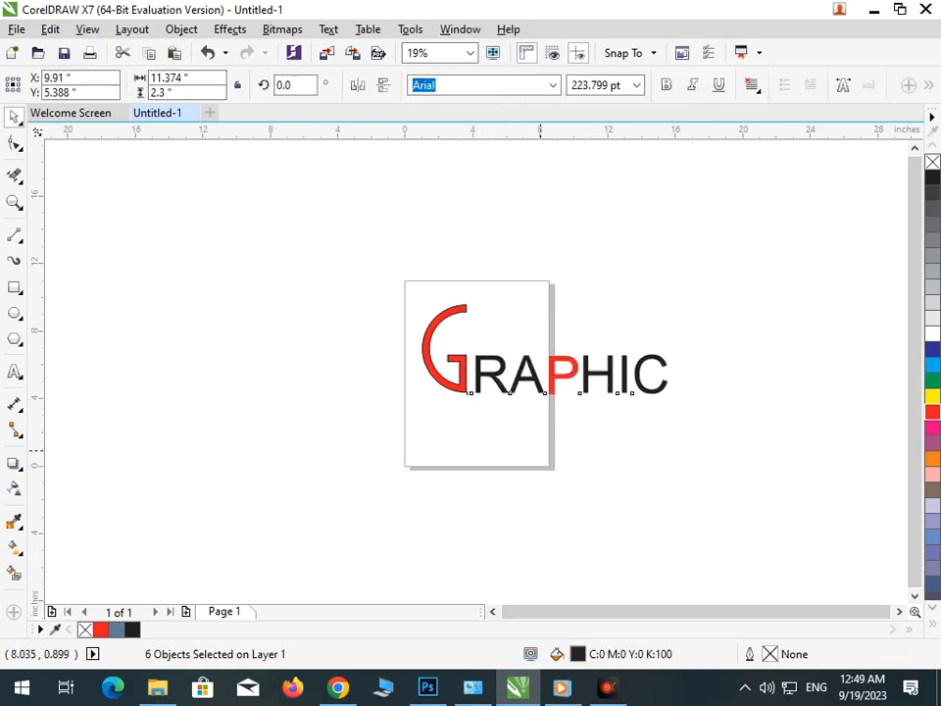
left_click(539, 451)
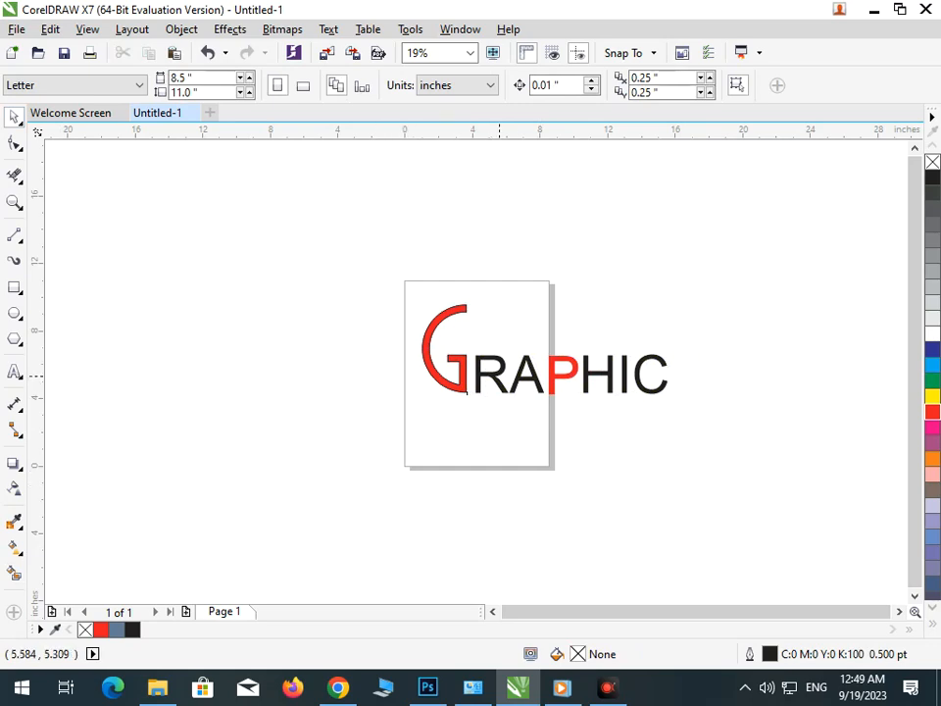
Delete the letter C and stretch the H leftward over the P
double_click(650, 388)
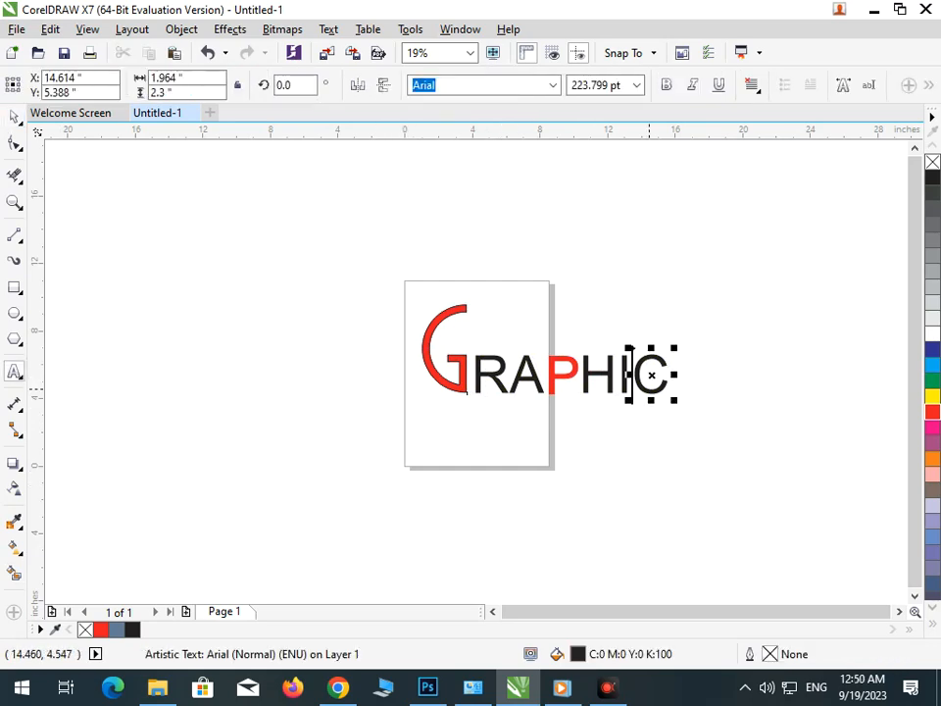
key("BackSpace")
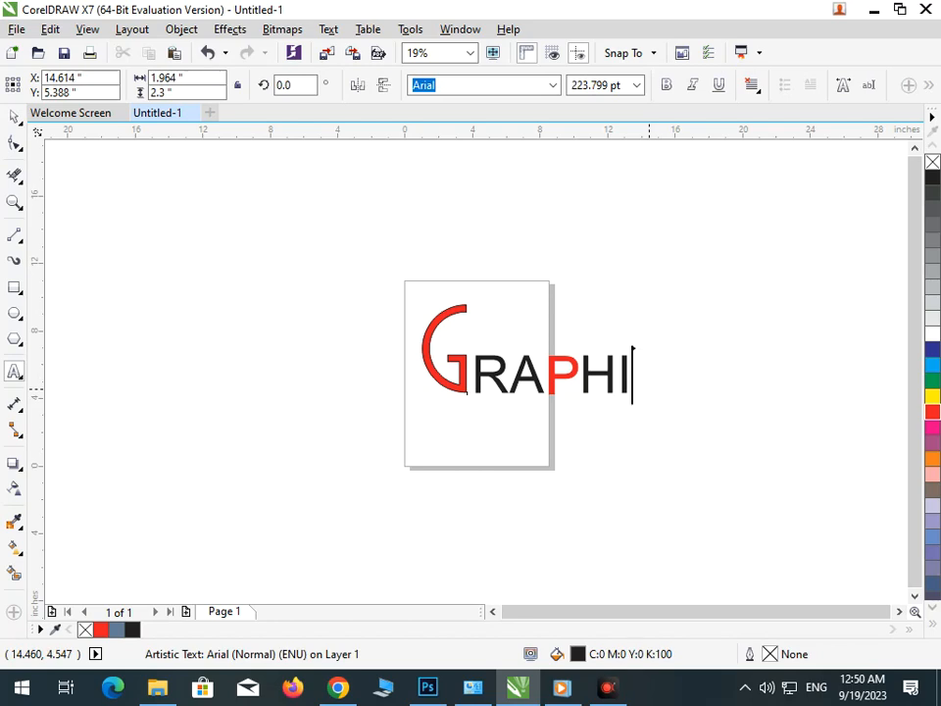
left_click(597, 386)
left_click_drag(583, 374, 545, 374)
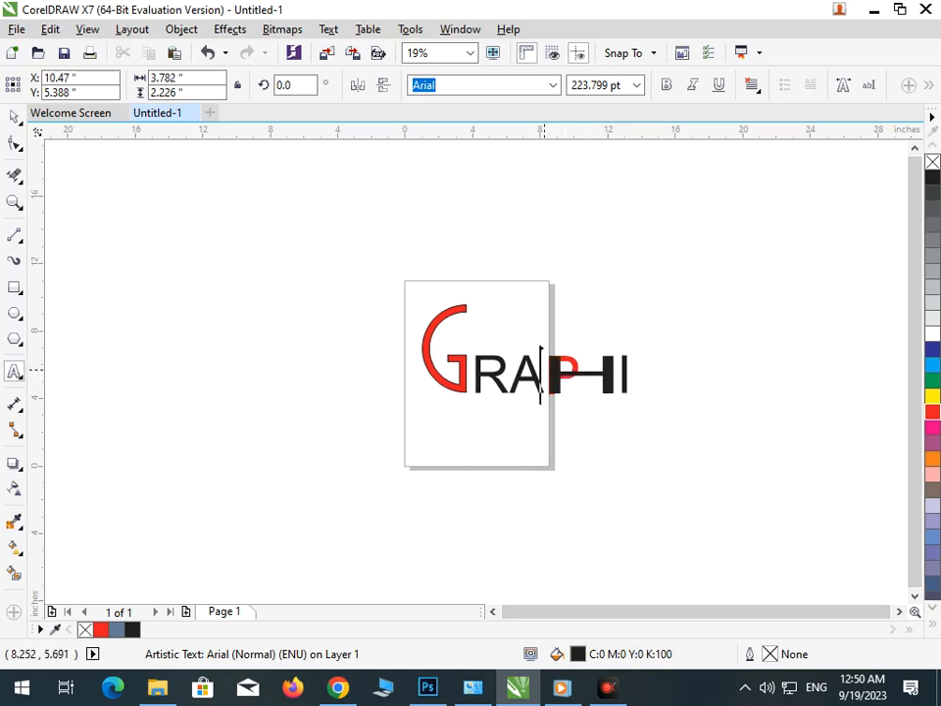
Delete all remaining letters beside the red G
left_click(14, 117)
left_click_drag(740, 467, 469, 312)
key("Delete")
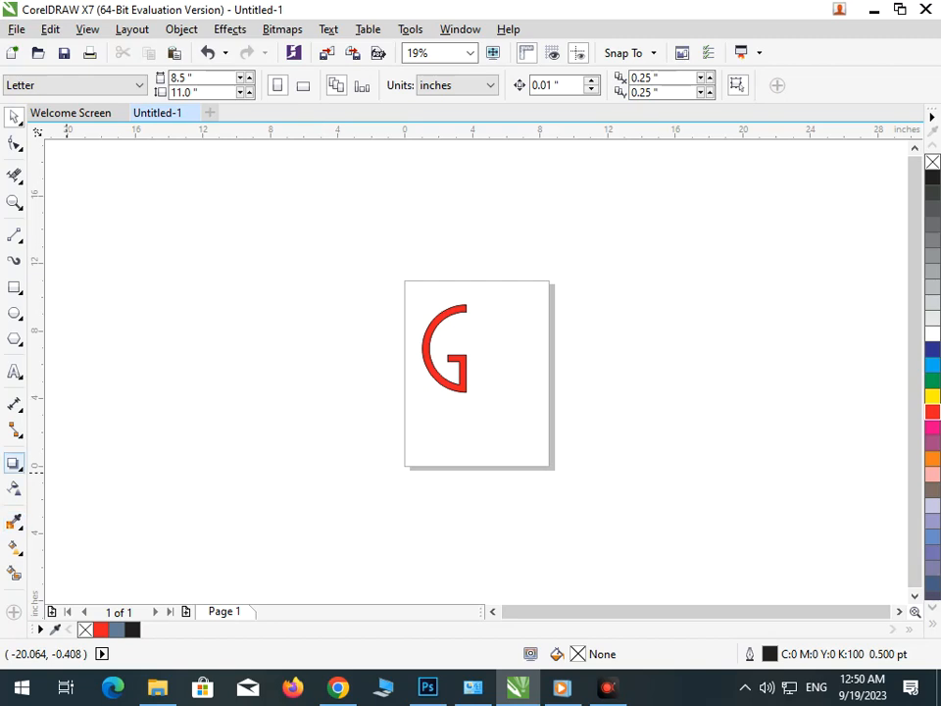
Add the Arial text "raphic" in lowercase, enlarge it to about 283 pt and place it beside the red G's stem
left_click(13, 372)
left_click(535, 435)
type("RAPH")
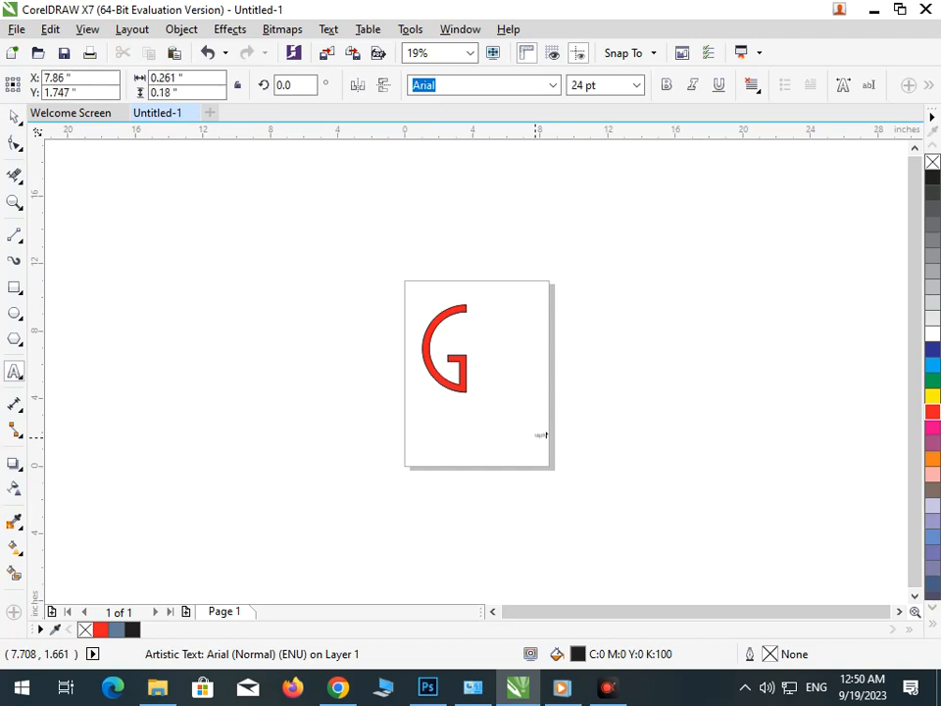
left_click_drag(558, 450, 638, 525)
left_click(14, 117)
left_click(570, 477)
left_click_drag(532, 449, 549, 387)
left_click(314, 435)
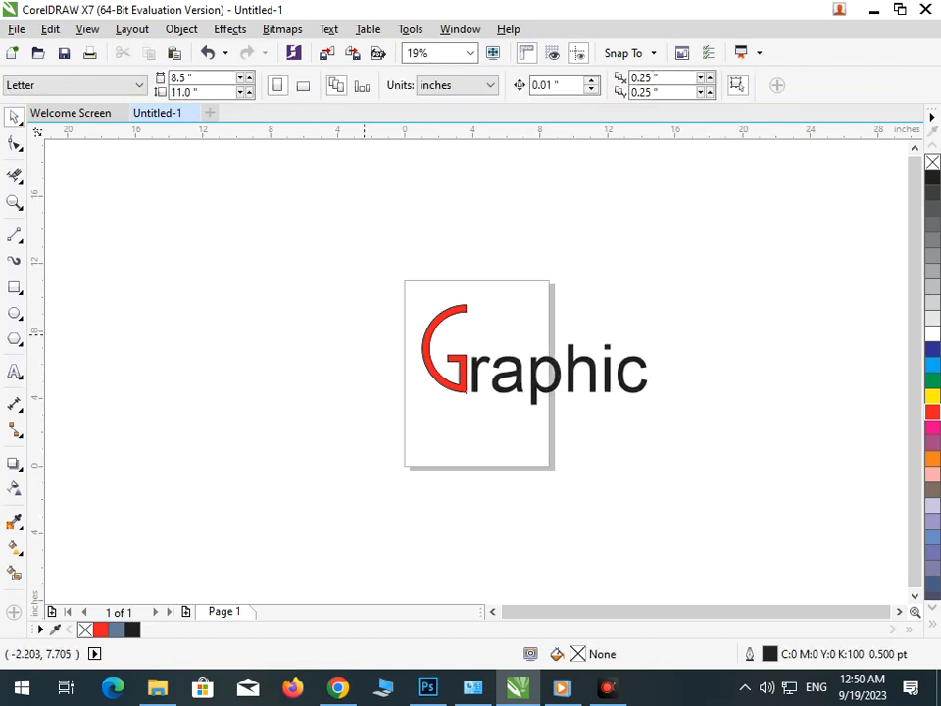
Convert the "raphic" text to curves with its nodes open for editing
scroll(669, 398, "up", 2)
left_click(14, 144)
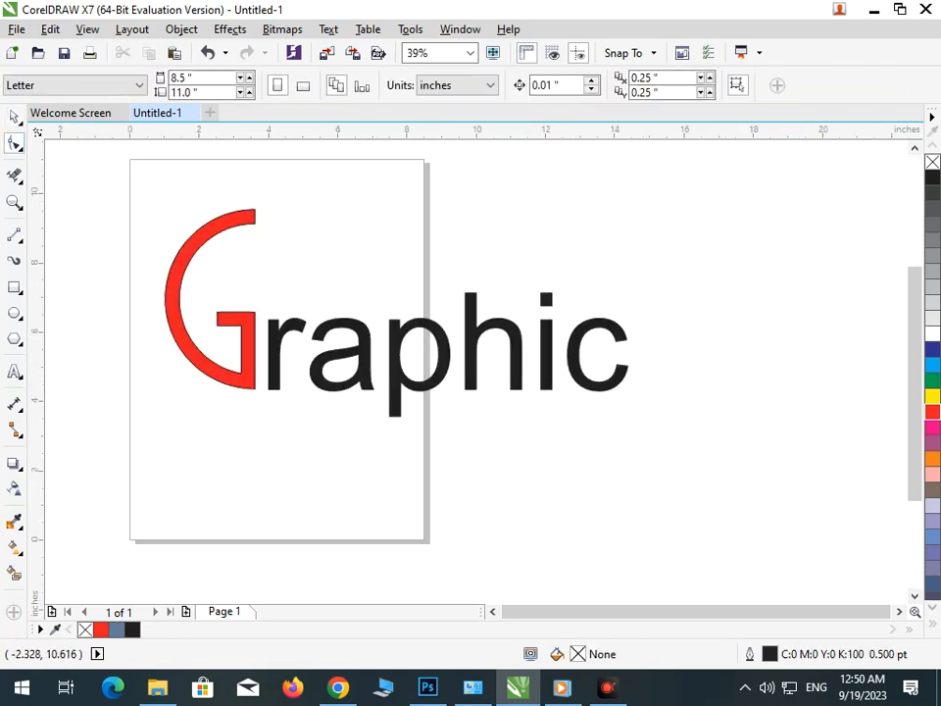
left_click(368, 355)
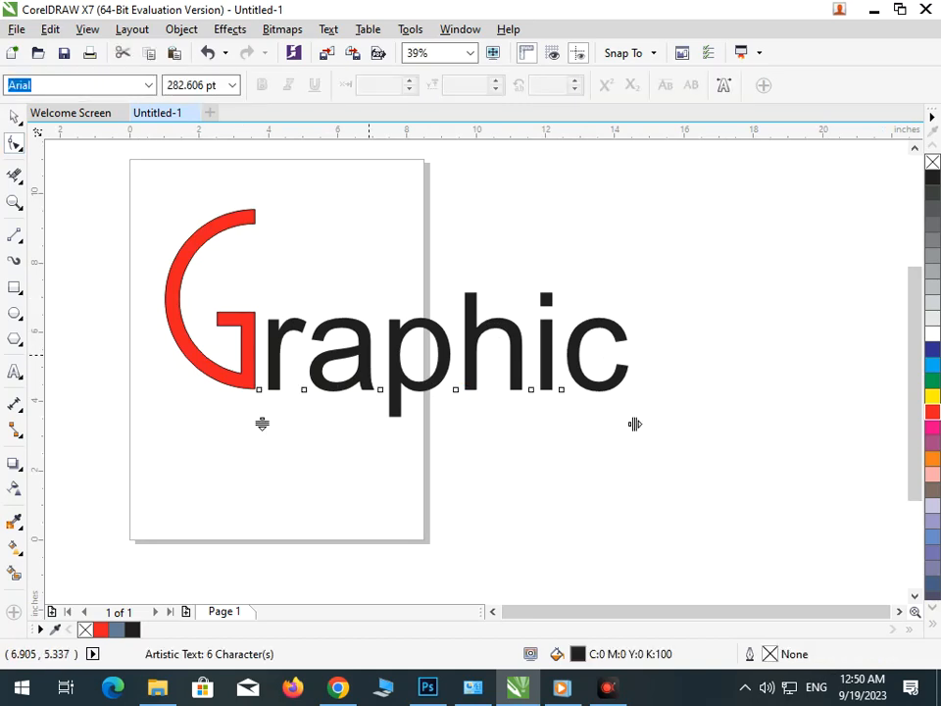
key("ctrl+q")
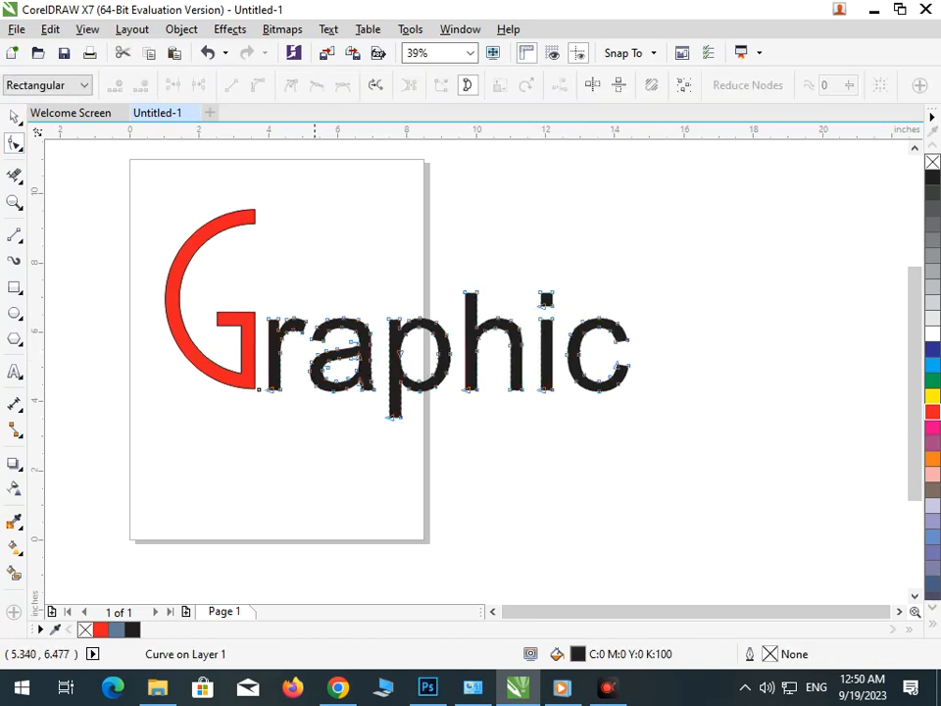
Stretch the end nodes of the r's arm up and over the a and p to form a long slanted stroke
left_click_drag(309, 323, 355, 272)
left_click_drag(301, 340, 441, 292)
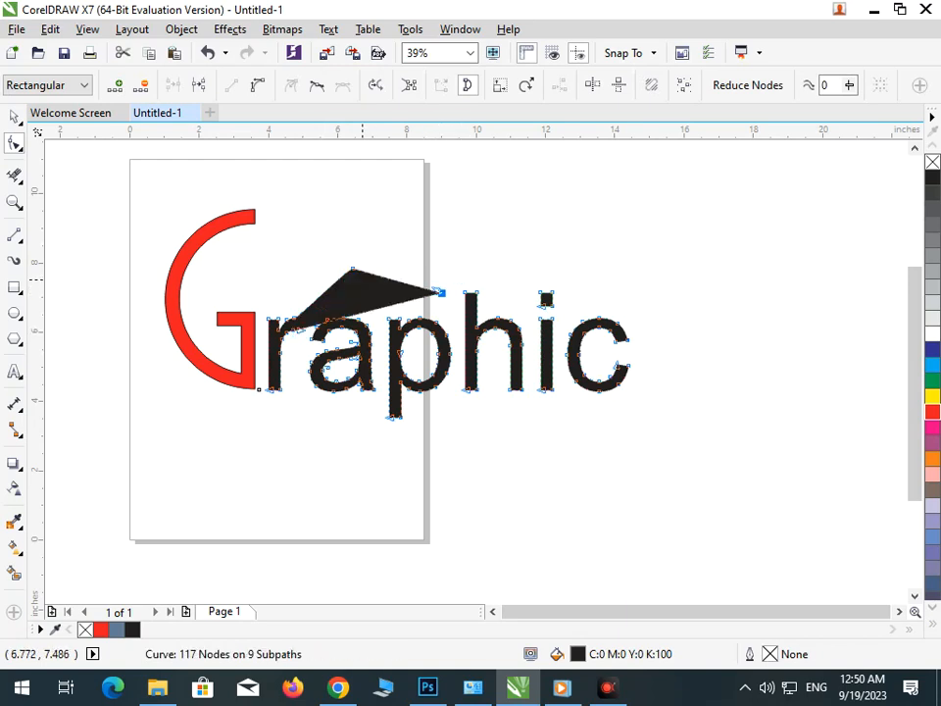
left_click_drag(348, 264, 414, 285)
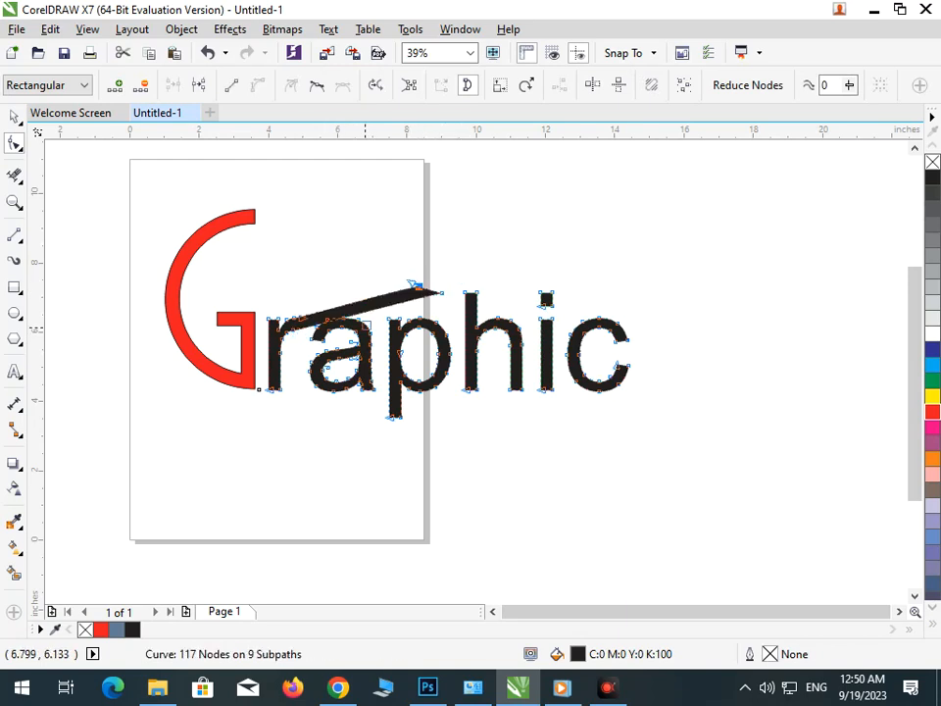
Bend the upper and lower edges of the r's extended stroke upward into an arch
scroll(340, 307, "up", 5)
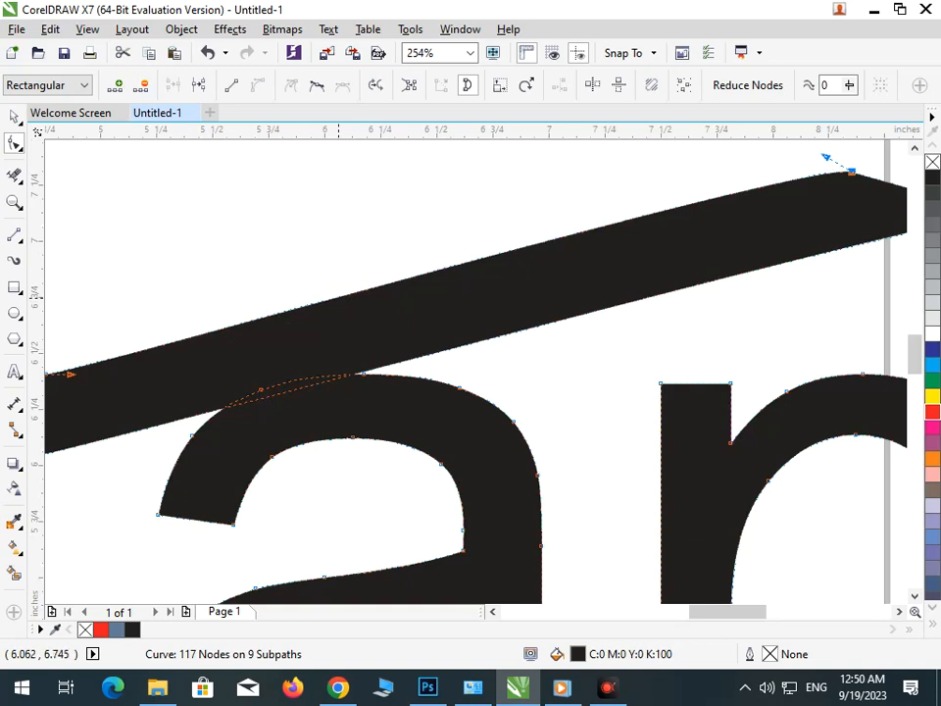
left_click(338, 297)
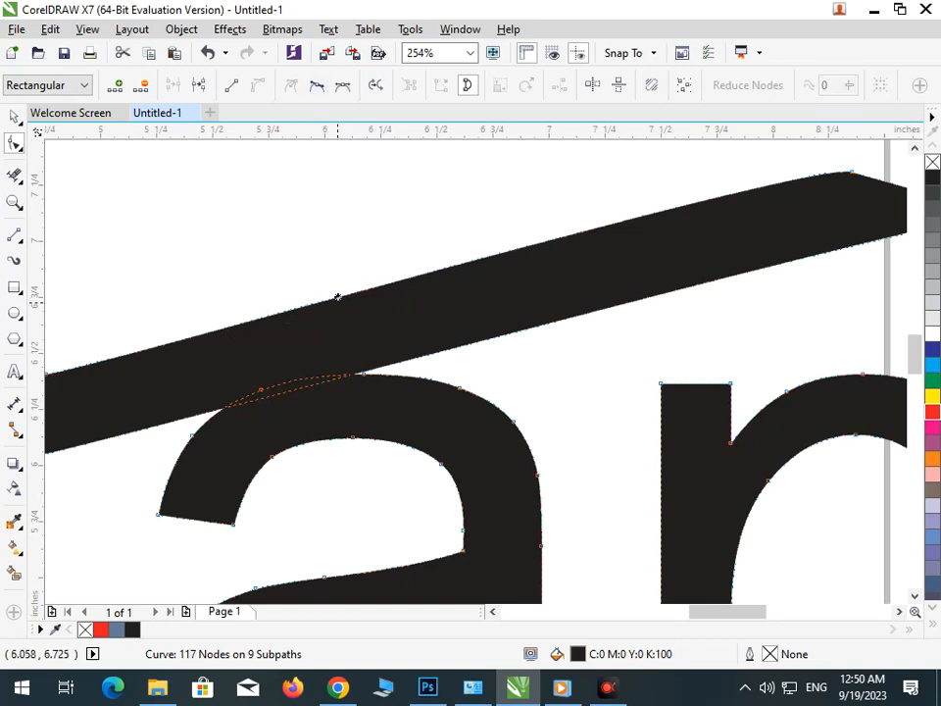
left_click_drag(334, 263, 319, 238)
scroll(336, 296, "down", 5)
scroll(336, 296, "up", 6)
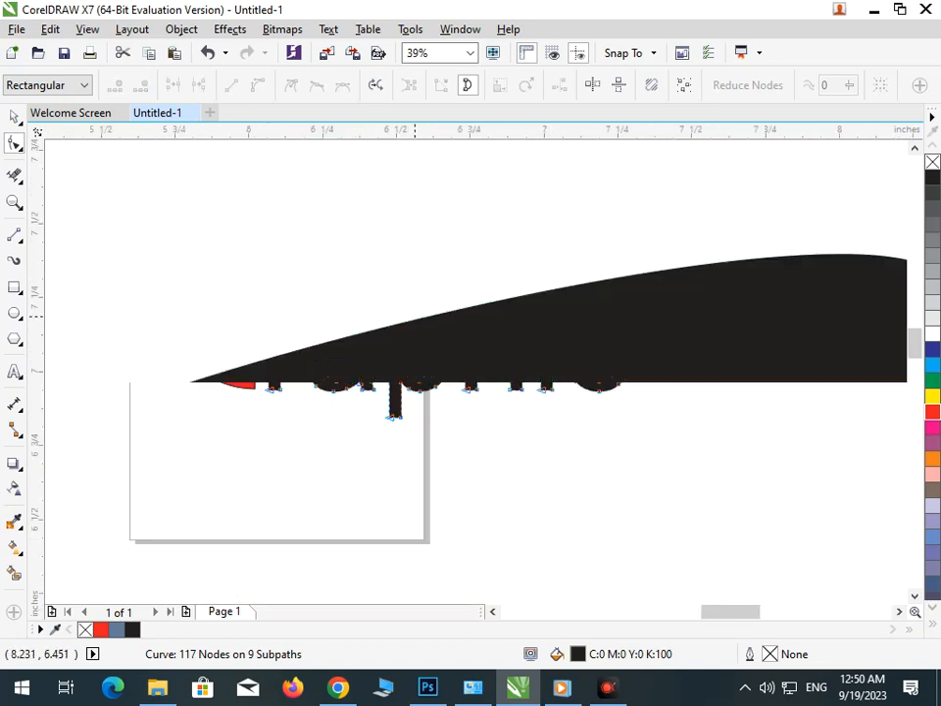
scroll(337, 296, "down", 6)
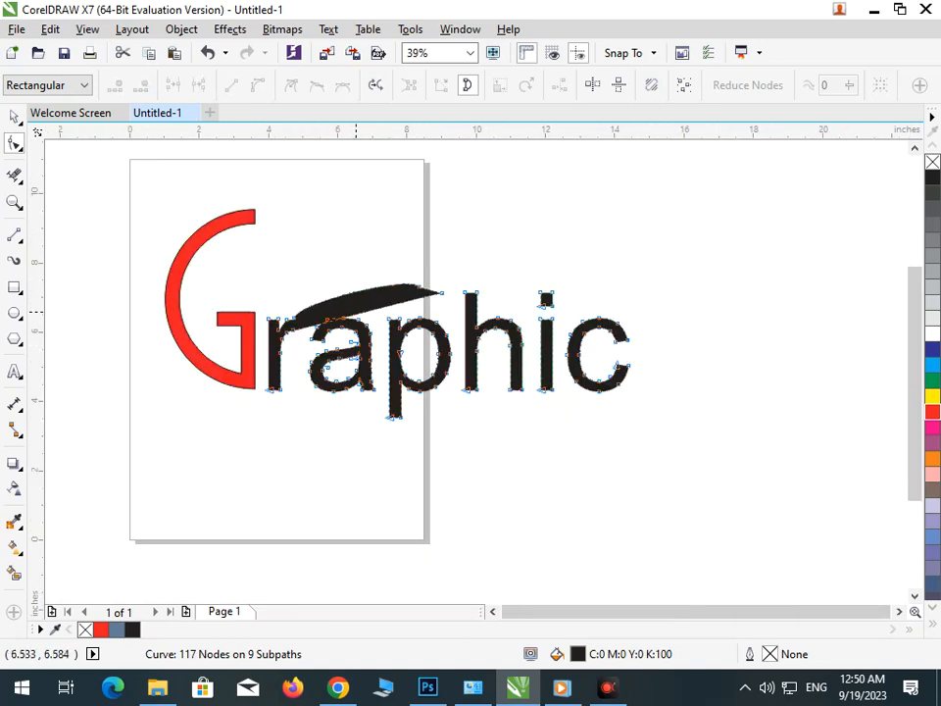
left_click_drag(355, 314, 351, 303)
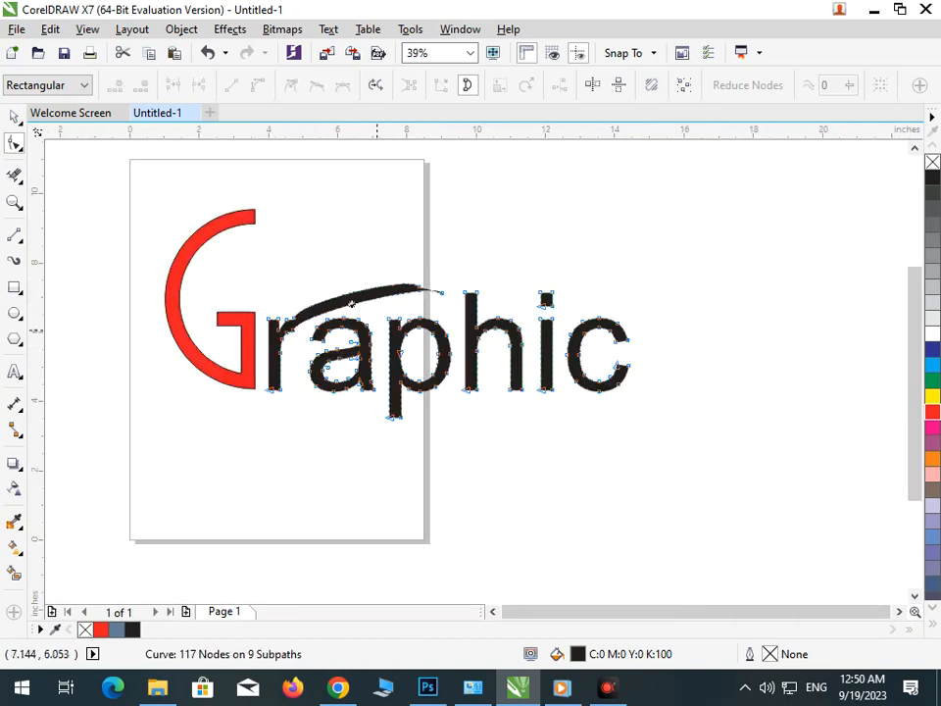
Move the upper end node of the r's stroke outward toward its tip, then finish node editing and deselect the lettering
scroll(454, 310, "up", 5)
mouse_move(286, 425)
left_mouse_down()
mouse_move(423, 434)
mouse_move(413, 431)
left_mouse_up()
scroll(431, 272, "down", 5)
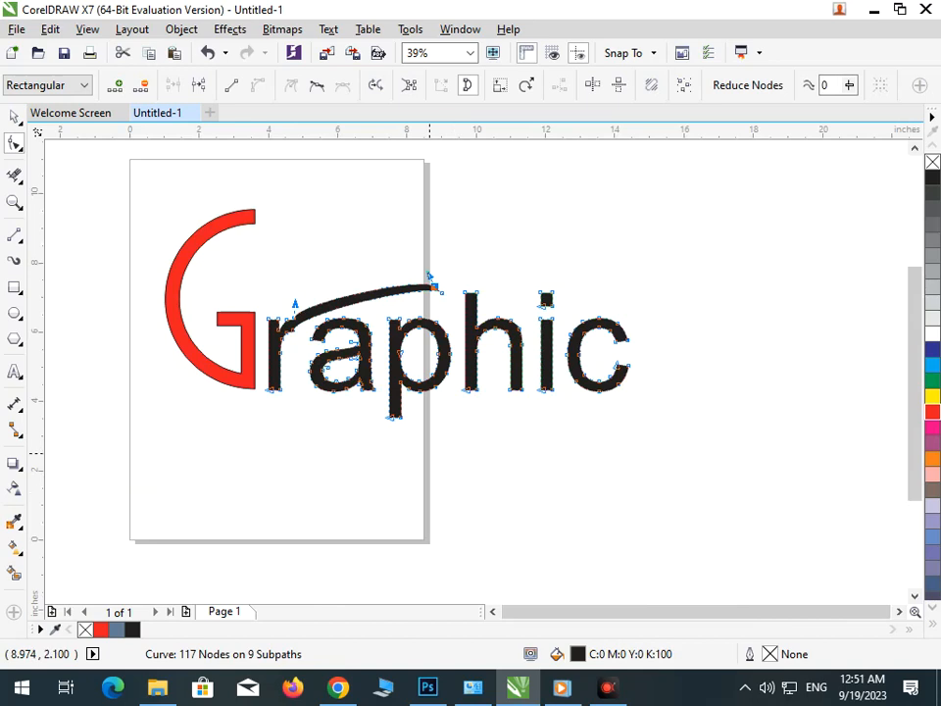
left_click(13, 117)
left_click(353, 483)
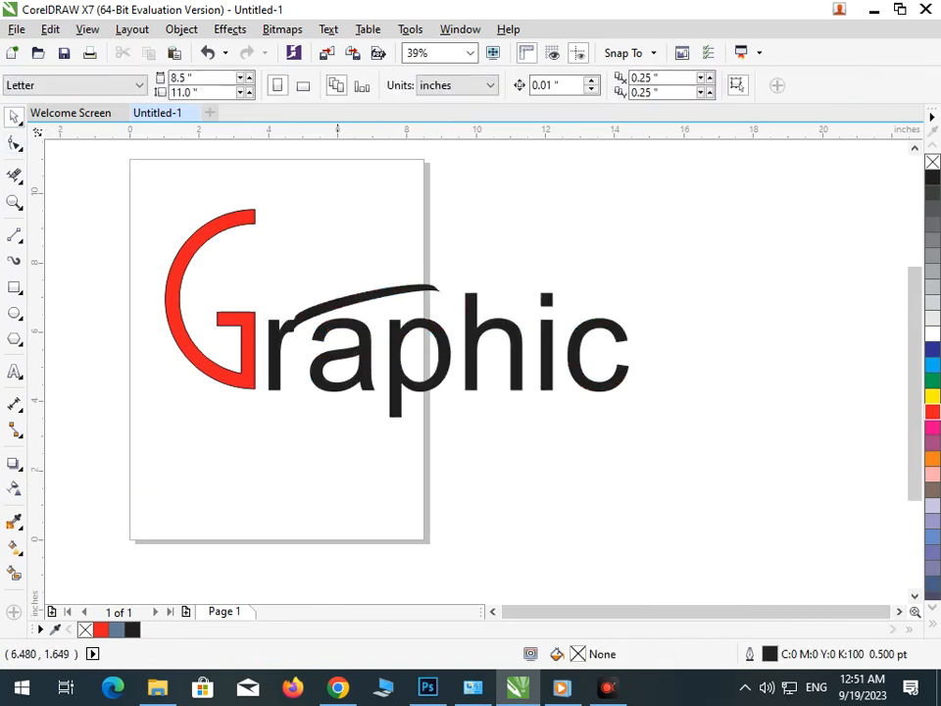
Delete the two nodes causing the upper and lower bumps where the long stroke leaves the r
scroll(272, 296, "up", 5)
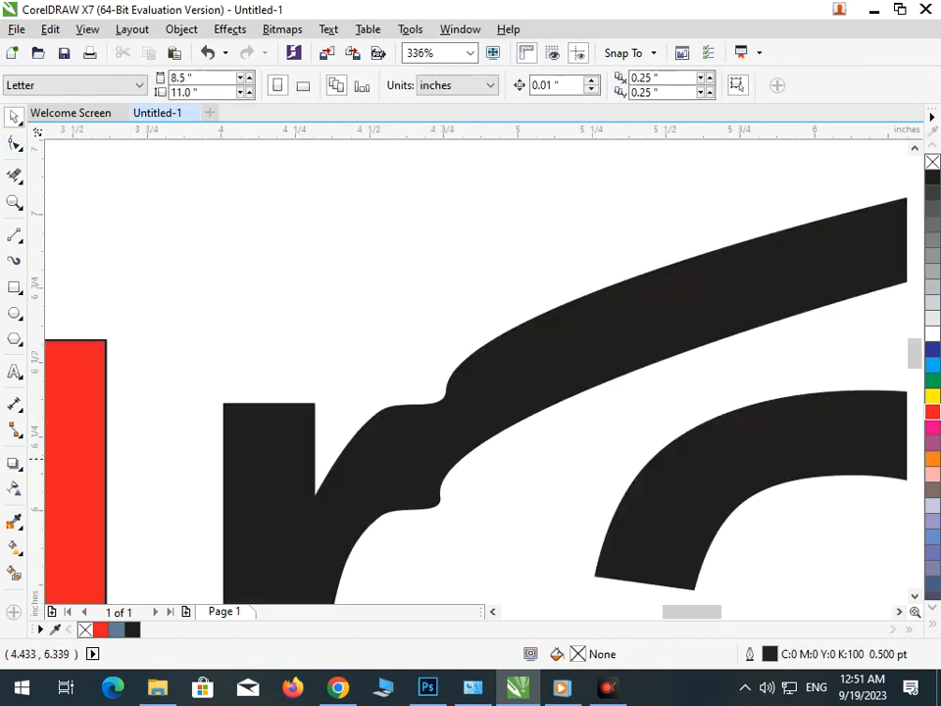
double_click(442, 411)
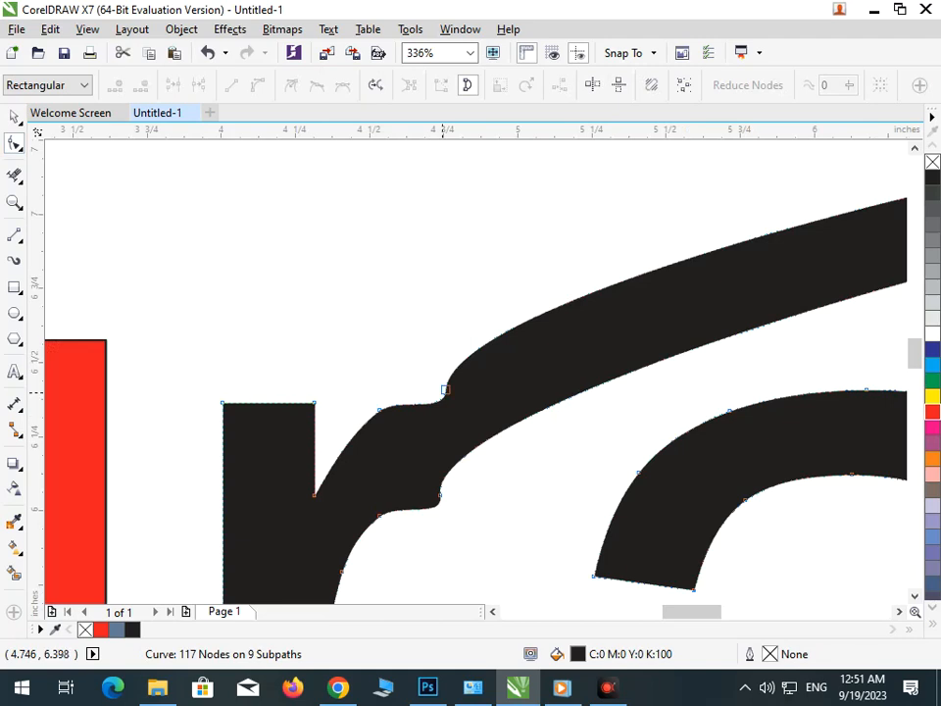
left_click(446, 389)
key("Delete")
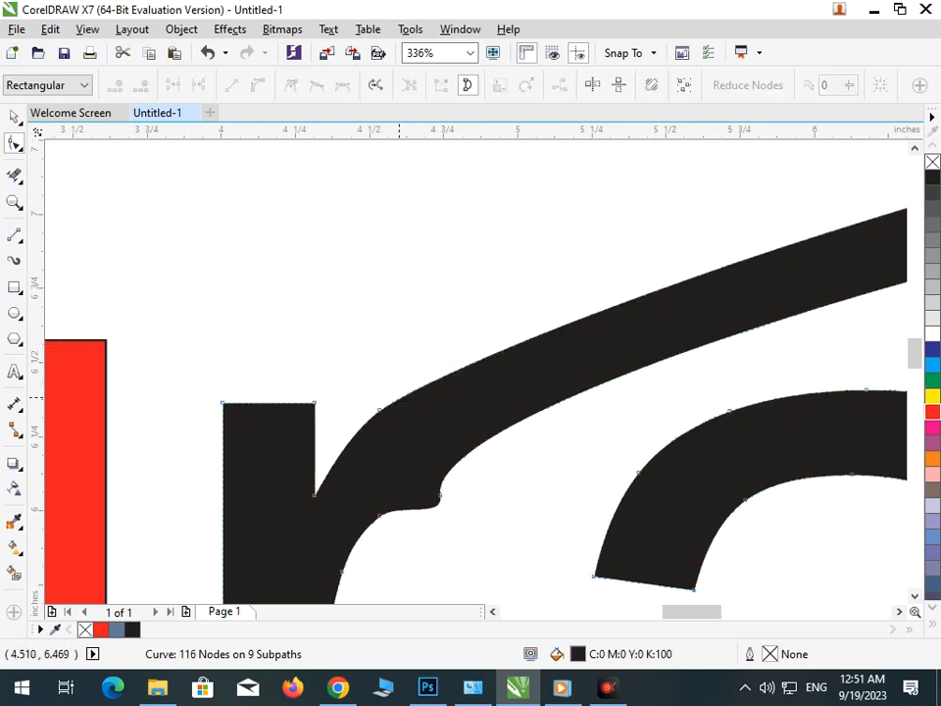
scroll(372, 365, "down", 5)
scroll(377, 392, "up", 5)
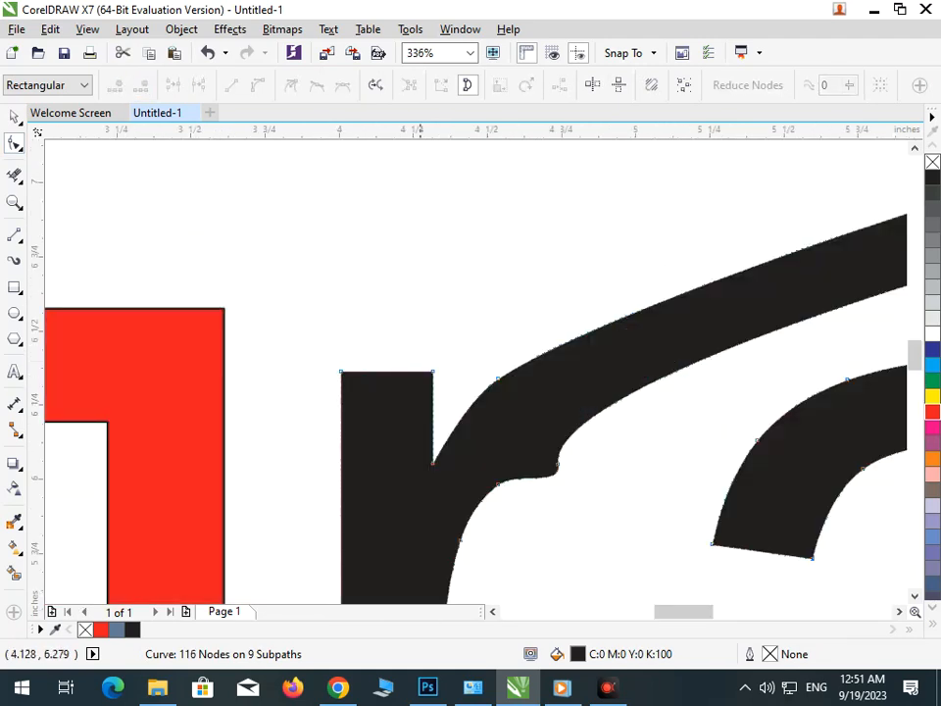
left_click(557, 464)
key("Delete")
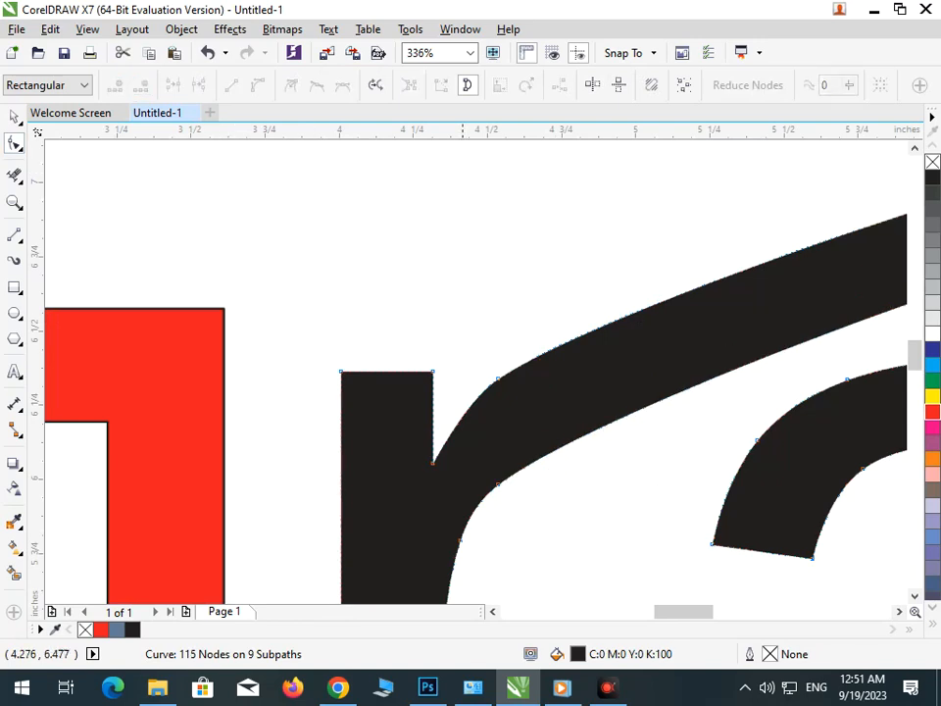
Curve the stroke's lower edge upward, shift the upper node at the r's shoulder outward and delete a surplus node there
scroll(600, 376, "down", 6)
scroll(359, 350, "up", 5)
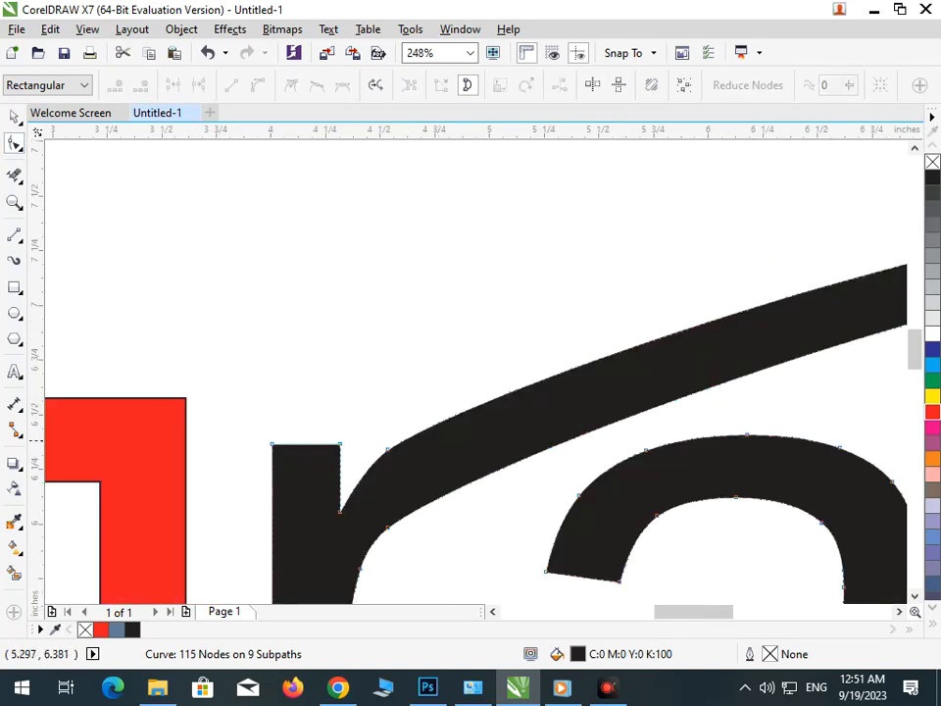
left_click_drag(561, 444, 545, 428)
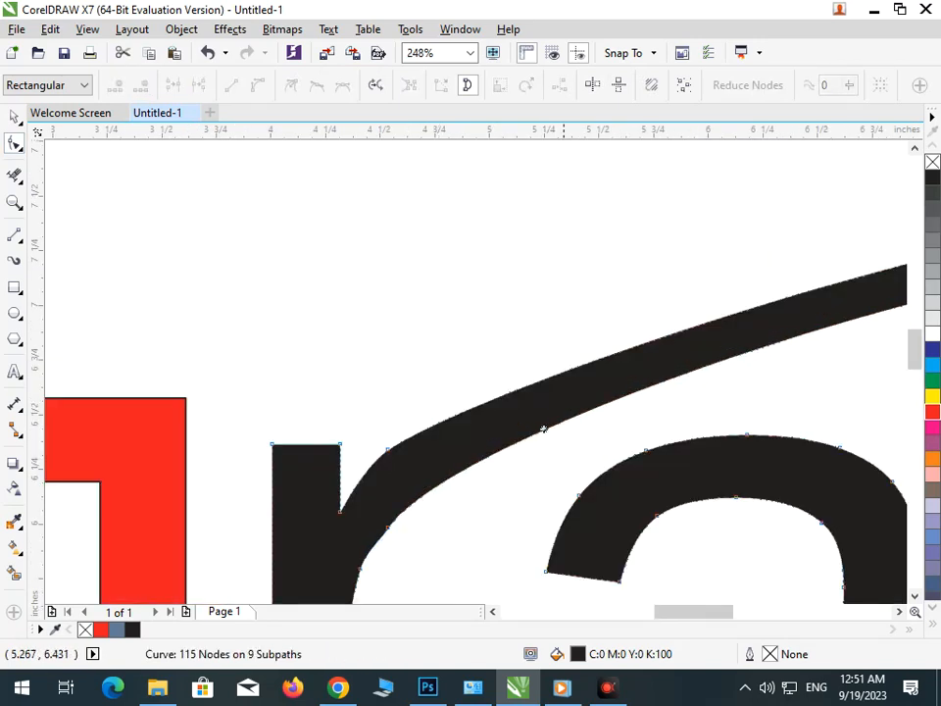
scroll(310, 316, "down", 5)
scroll(312, 316, "up", 6)
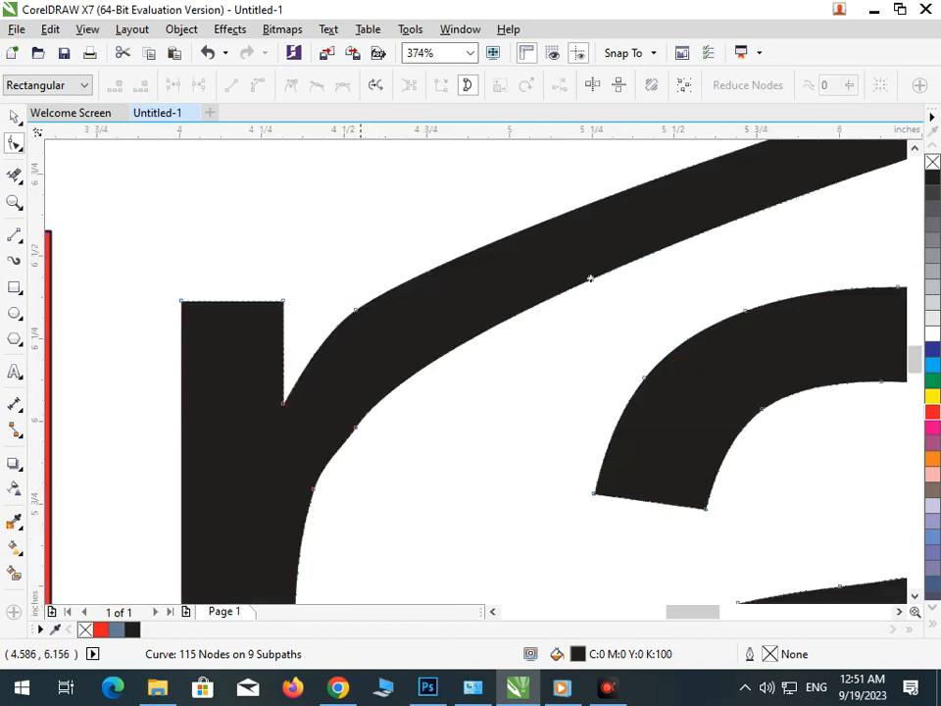
left_click_drag(589, 278, 606, 278)
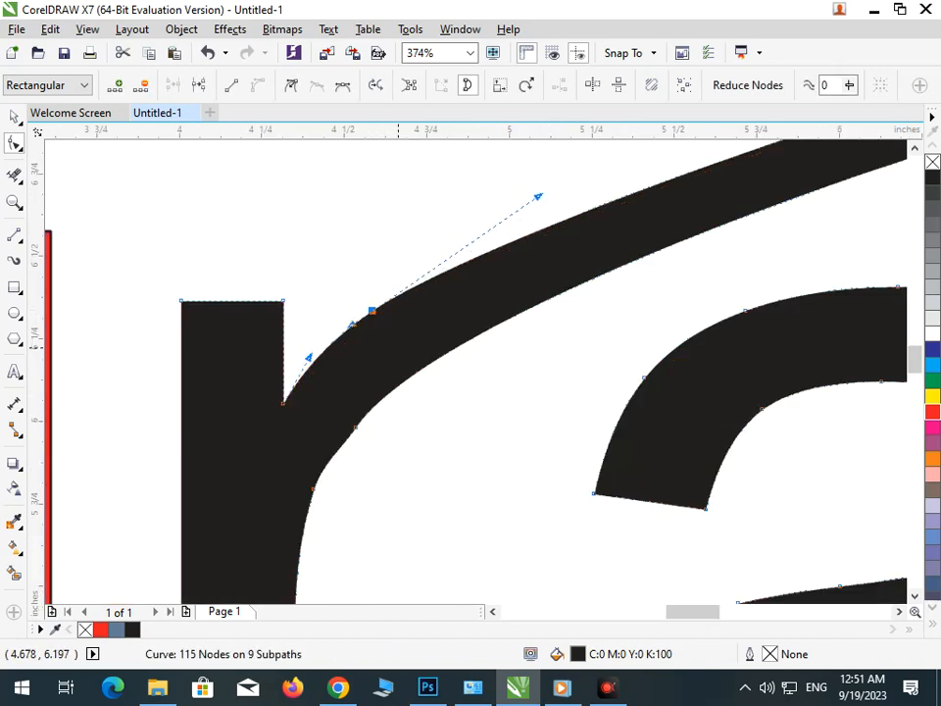
key("Delete")
scroll(372, 311, "down", 6)
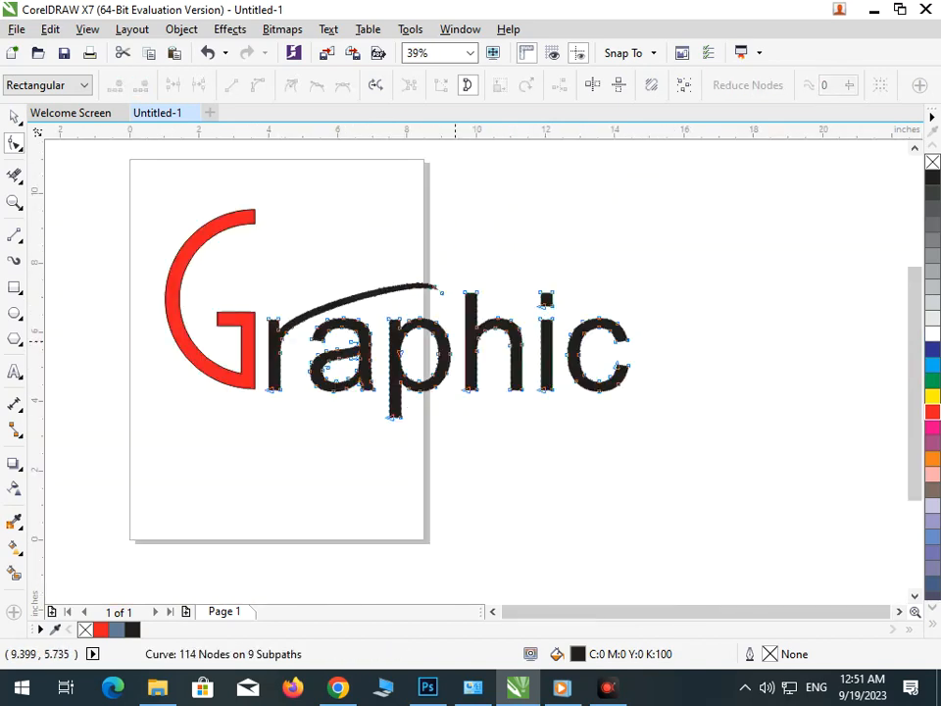
Delete the upper corner node near the tip of the r's stroke so the end tapers to a single point
scroll(426, 276, "up", 7)
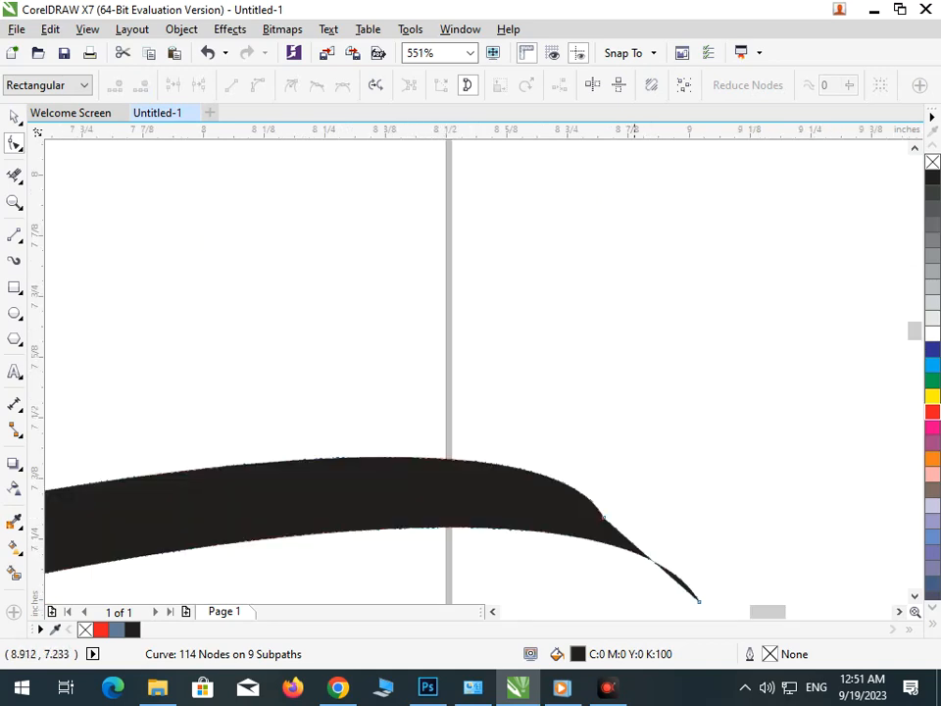
scroll(699, 586, "up", 4)
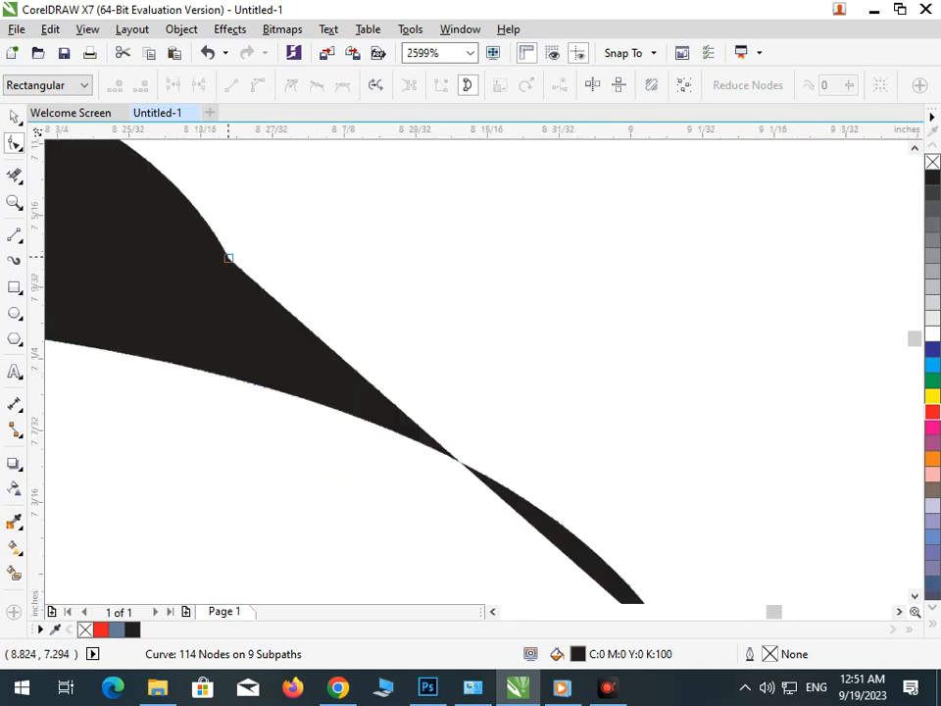
left_click(229, 258)
left_click(141, 86)
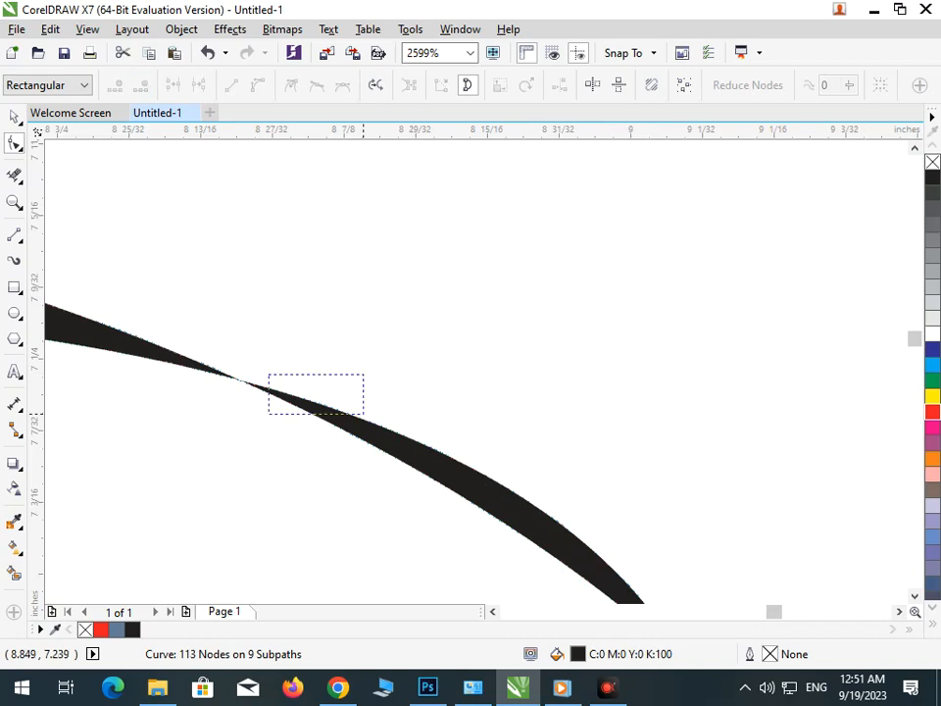
scroll(362, 416, "down", 4)
scroll(542, 420, "down", 7)
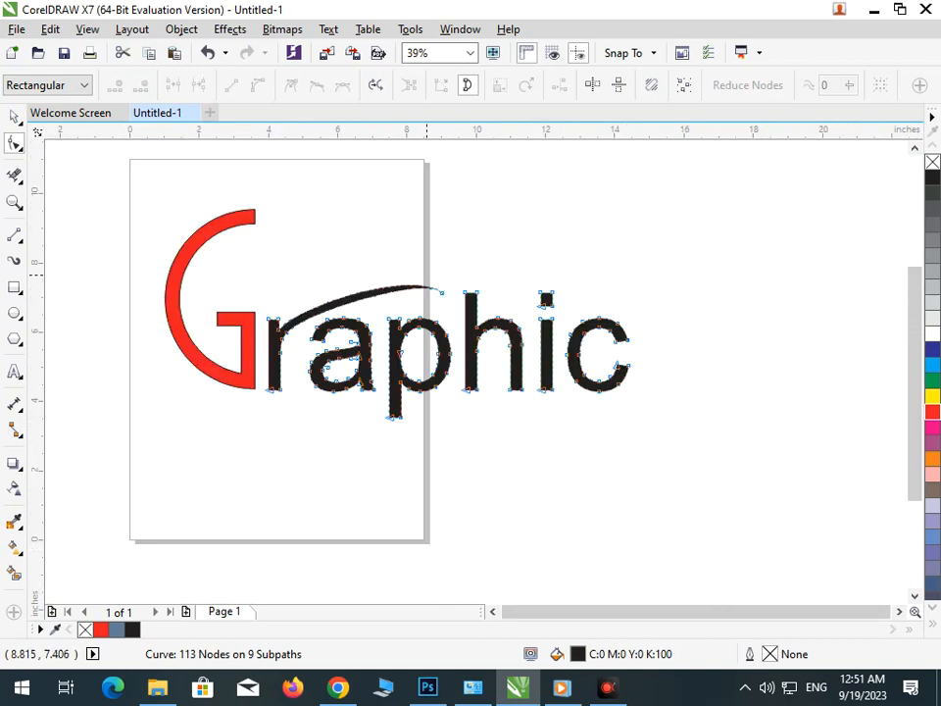
scroll(433, 281, "up", 7)
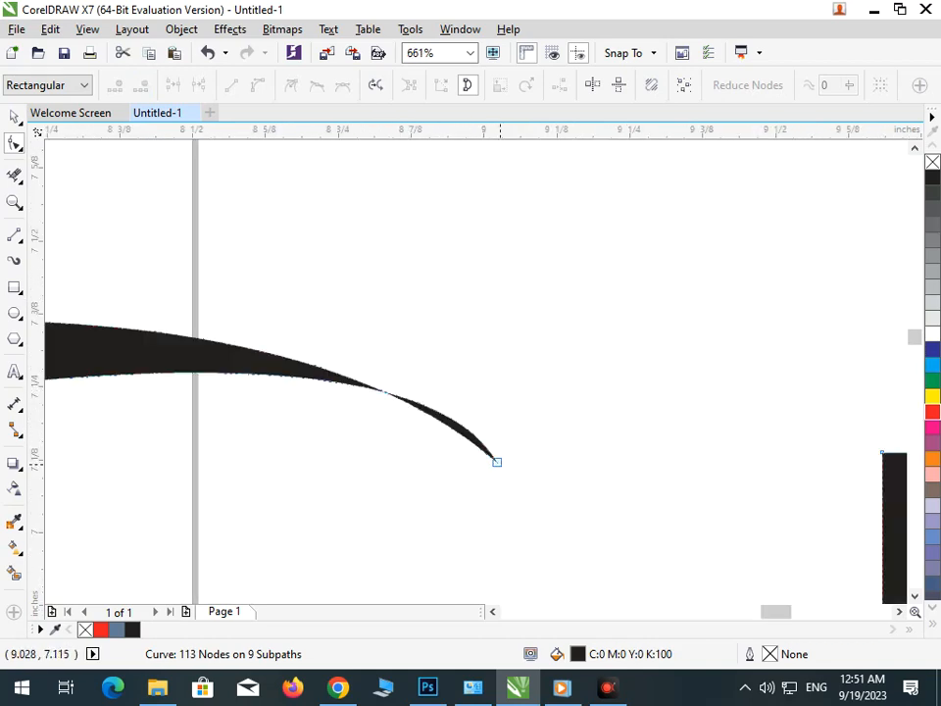
left_click(497, 462)
key("Delete")
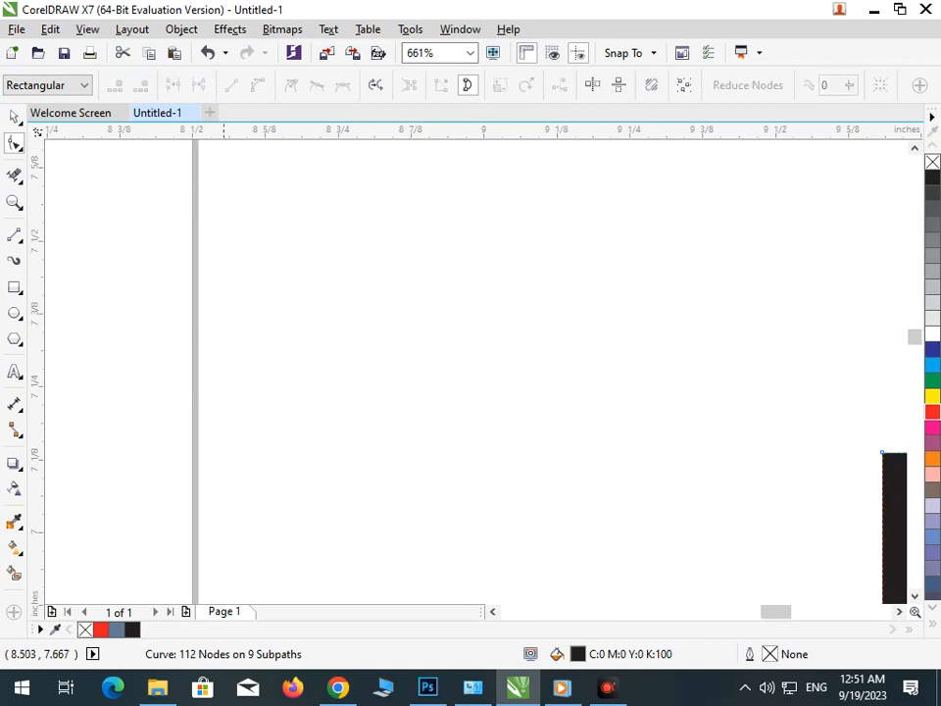
key("ctrl+z")
Adjust the stroke's tip node and curve handles into a smooth tapered arc over the a and p, then deselect the lettering
mouse_move(497, 462)
left_mouse_down()
mouse_move(373, 386)
mouse_move(488, 454)
left_mouse_up()
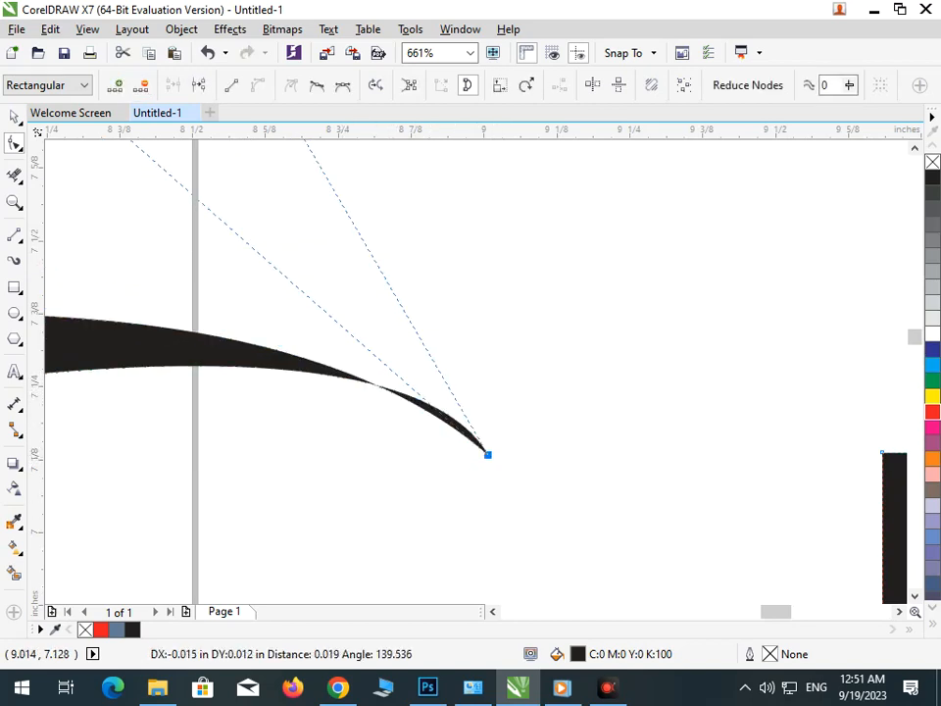
key("F3")
left_click_drag(411, 267, 434, 291)
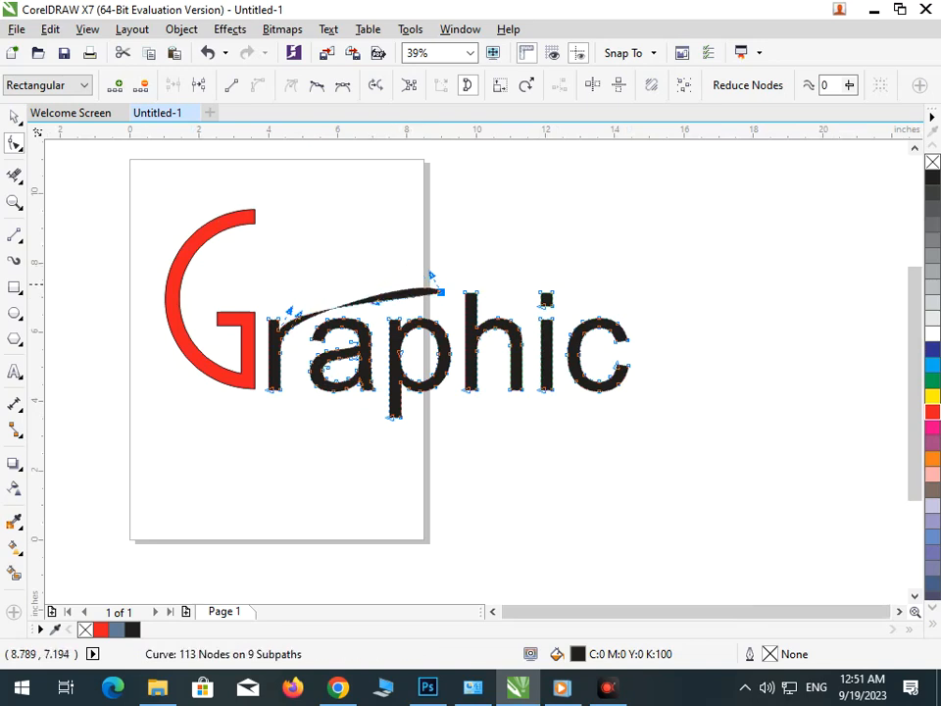
left_click_drag(375, 297, 368, 258)
left_click_drag(431, 278, 343, 290)
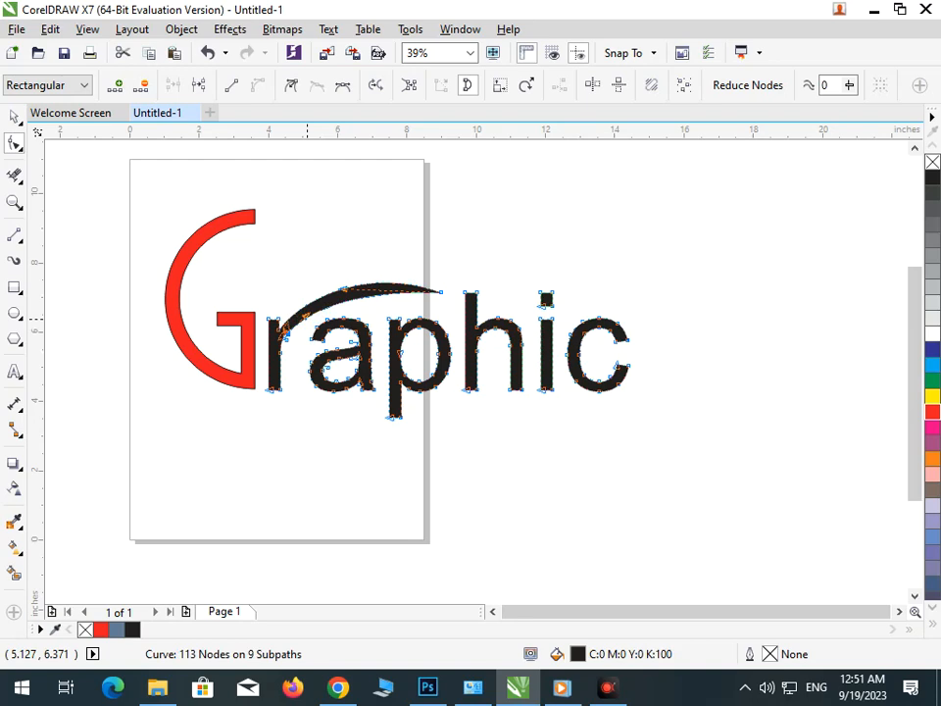
left_click_drag(306, 320, 318, 307)
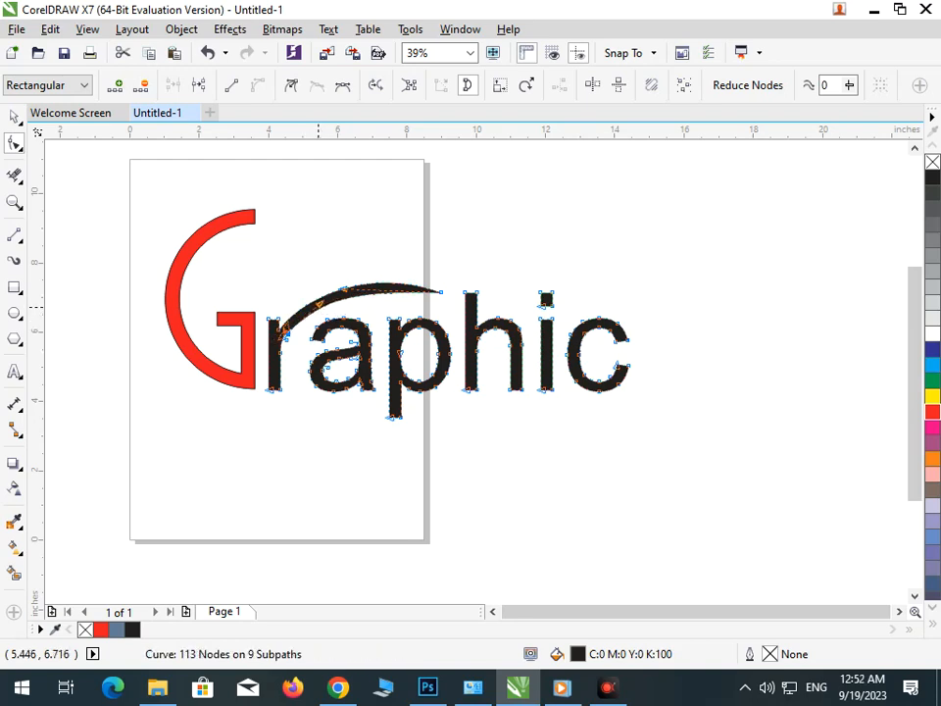
key("space")
left_click(359, 265)
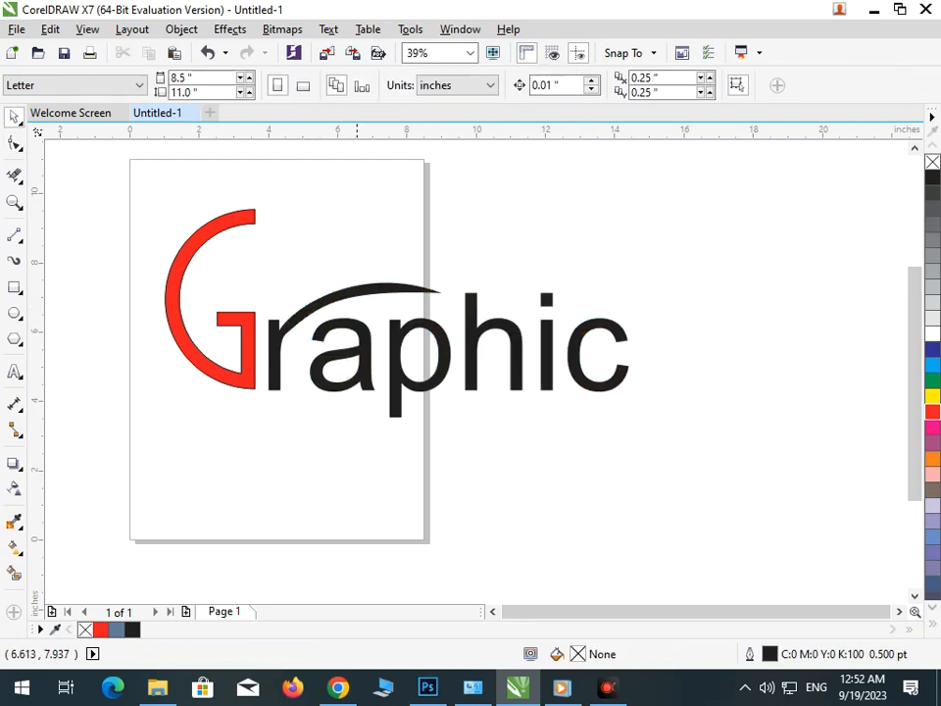
Open the lettering for node editing and nudge the swoosh's lower edge slightly upward above the a
left_click(358, 291)
scroll(272, 286, "up", 3)
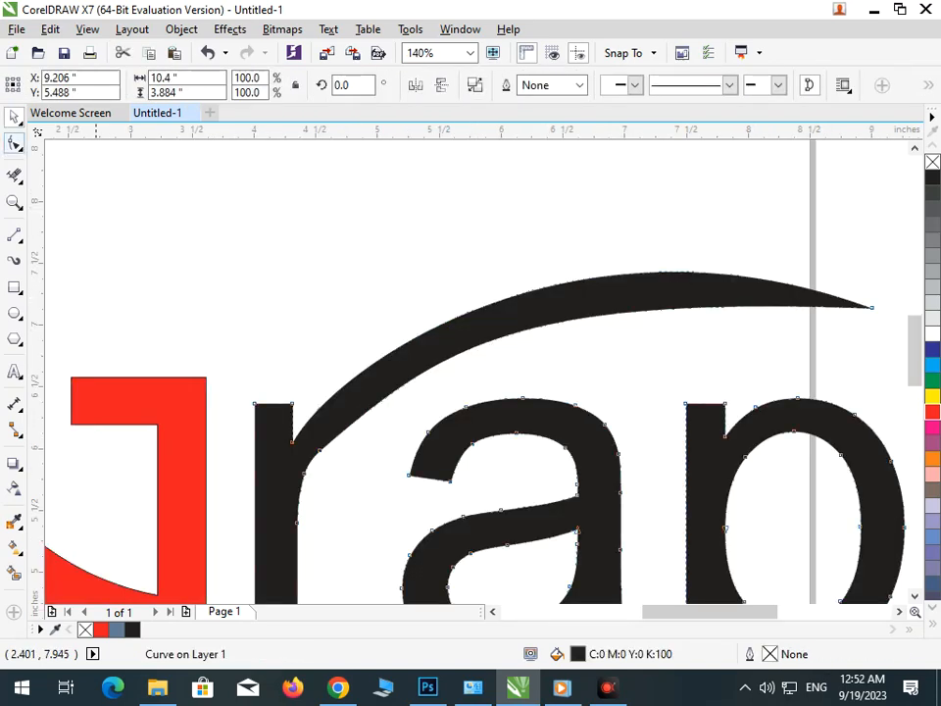
key("space")
mouse_move(507, 335)
left_mouse_down()
mouse_move(532, 317)
mouse_move(529, 329)
mouse_move(513, 333)
mouse_move(519, 321)
mouse_move(527, 326)
mouse_move(511, 329)
mouse_move(518, 330)
left_mouse_up()
scroll(518, 329, "down", 5)
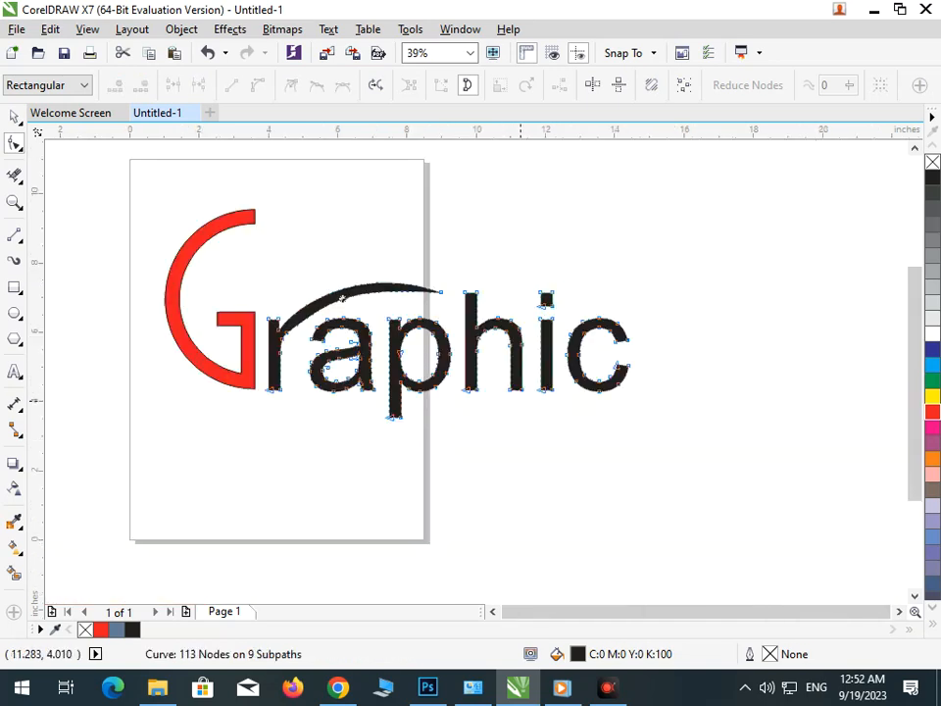
Delete the node where the swoosh's lower edge leaves the r's stem and reshape that edge into a smooth curve
scroll(259, 324, "up", 7)
left_click_drag(458, 381, 415, 349)
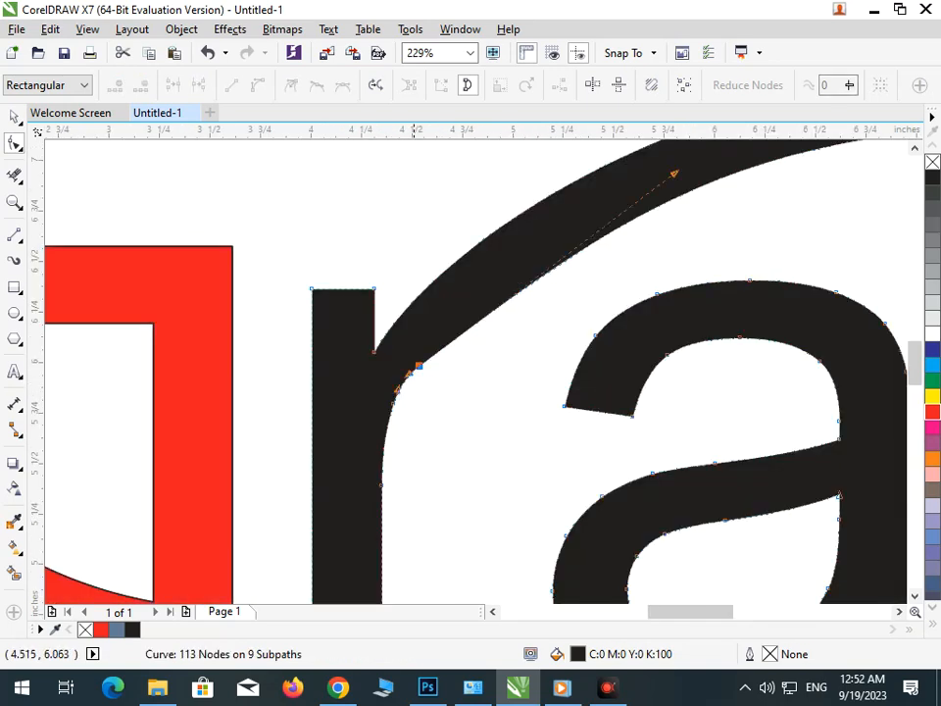
left_click(142, 86)
left_click_drag(474, 280, 563, 345)
scroll(484, 358, "down", 7)
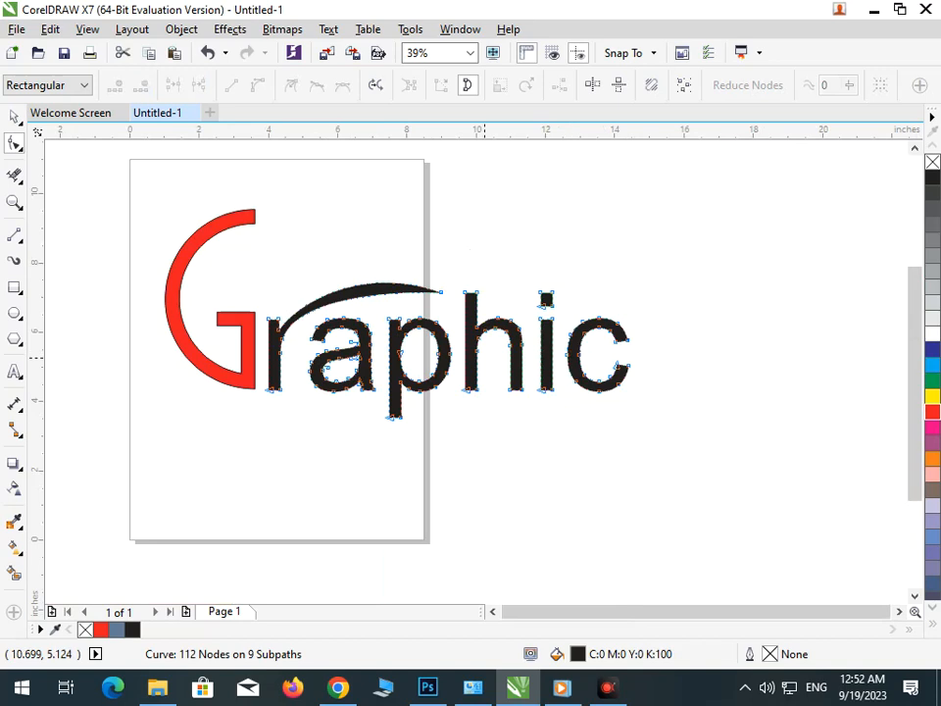
left_click_drag(345, 300, 368, 307)
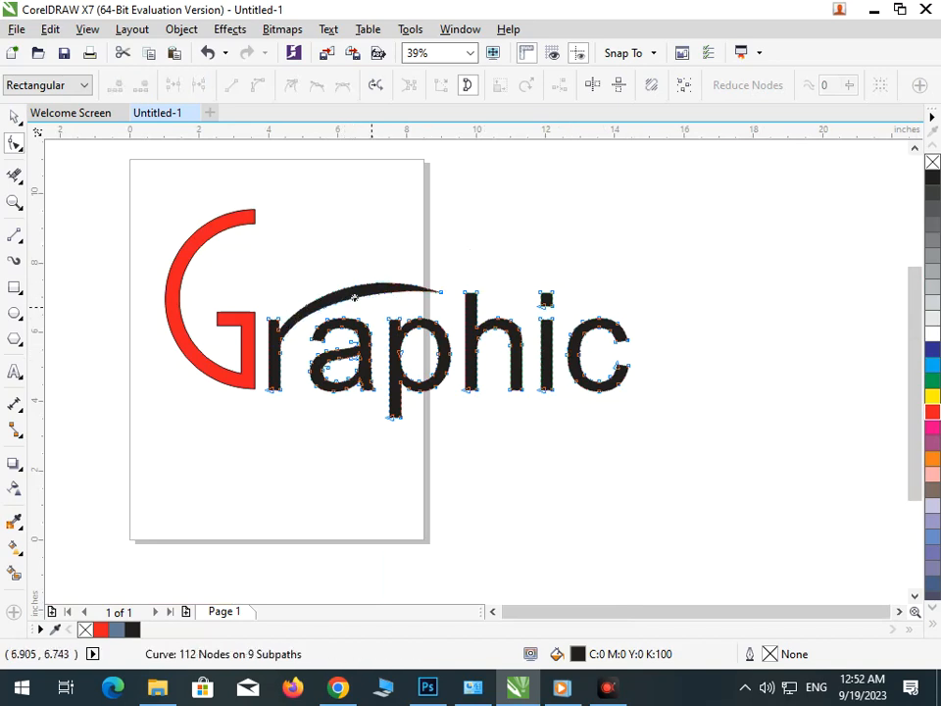
Try to stretch the swoosh's tip out beyond the i, then undo the change
left_click_drag(442, 294, 601, 243)
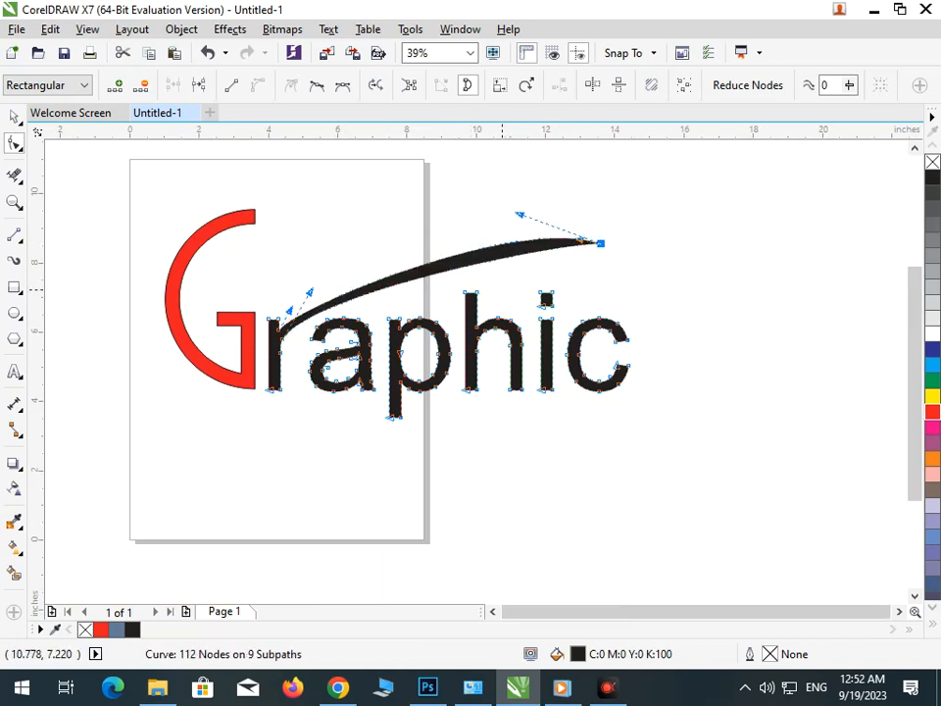
key("ctrl+z")
key("ctrl+z")
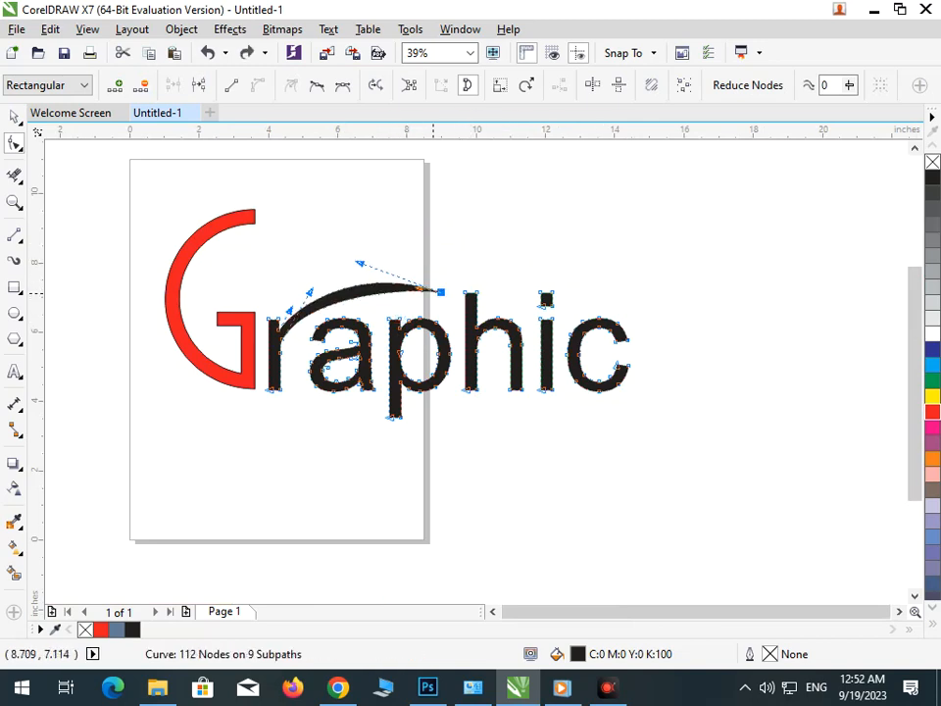
Lower the swoosh's tip slightly towards the h and adjust its curve handles into a rounder arc, then deselect the lettering
left_click_drag(441, 293, 444, 302)
left_click_drag(362, 272, 360, 255)
left_click_drag(423, 295, 400, 291)
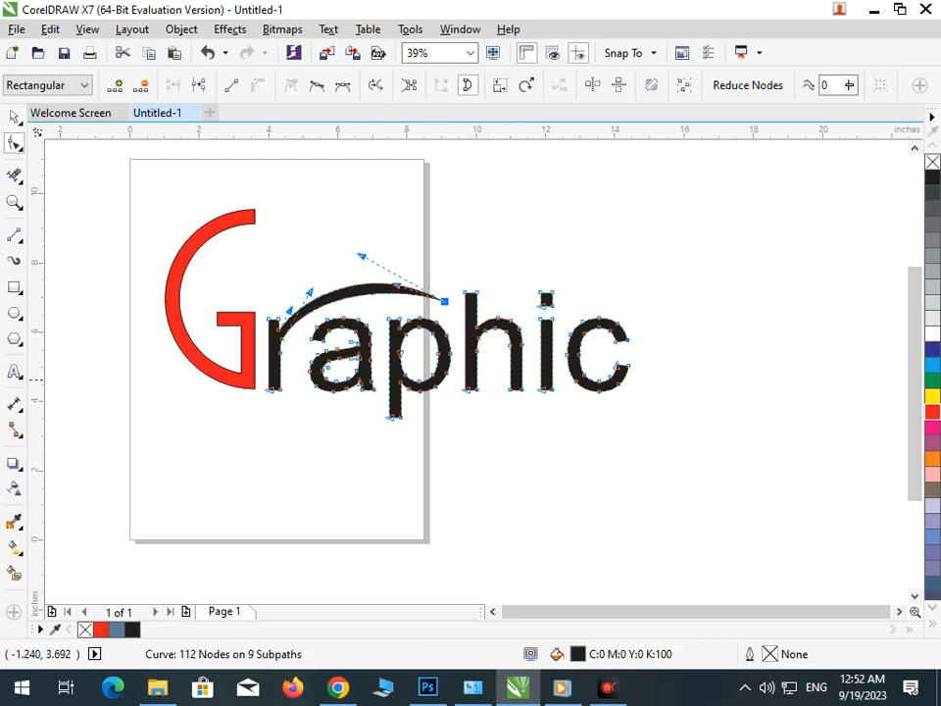
left_click(13, 117)
left_click(443, 455)
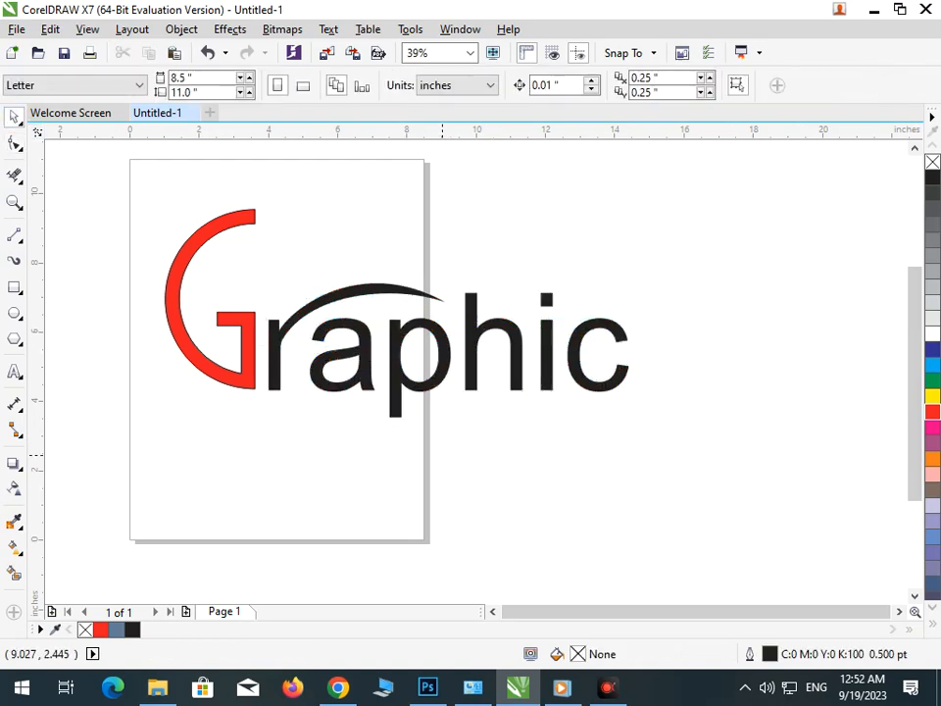
Try to break the combined lettering curve apart into separate curves, then undo it
left_click(423, 398)
key("F10")
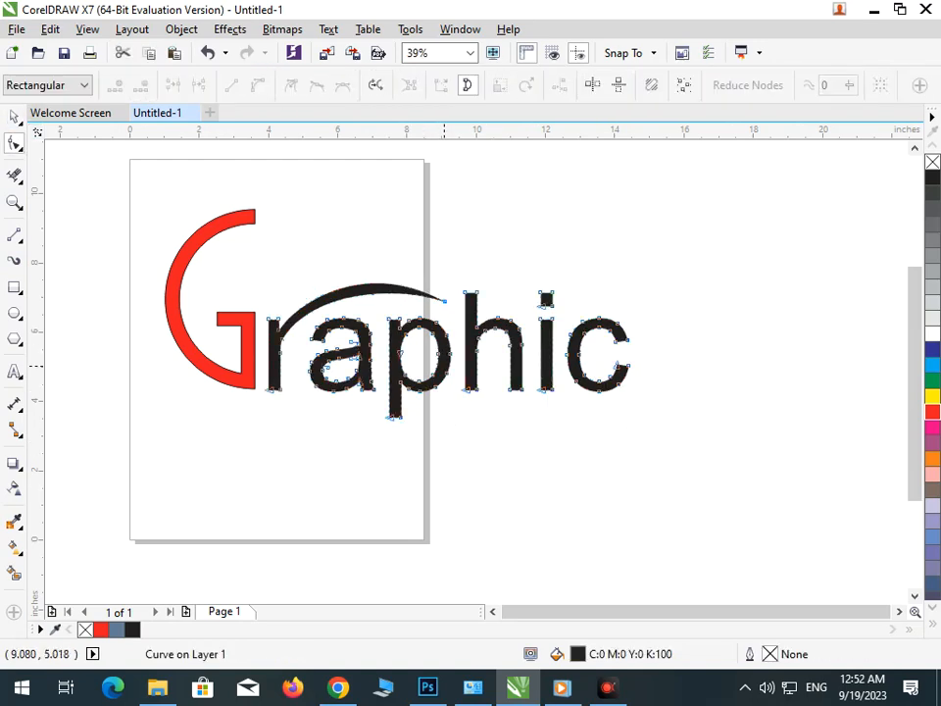
left_click(181, 28)
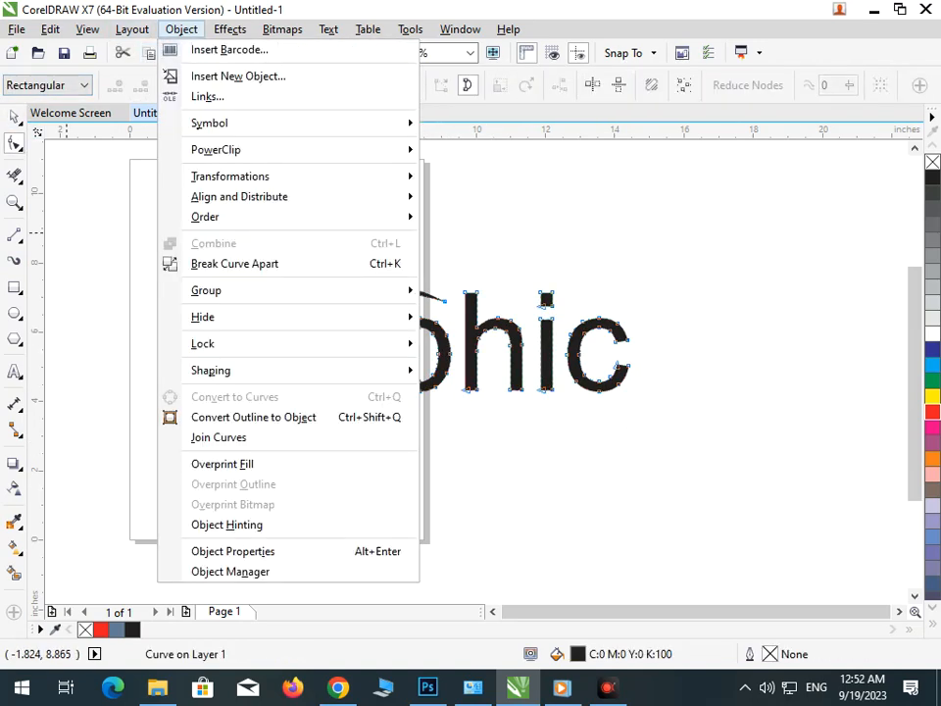
left_click(13, 117)
left_click(371, 480)
left_click(407, 381)
left_click(182, 29)
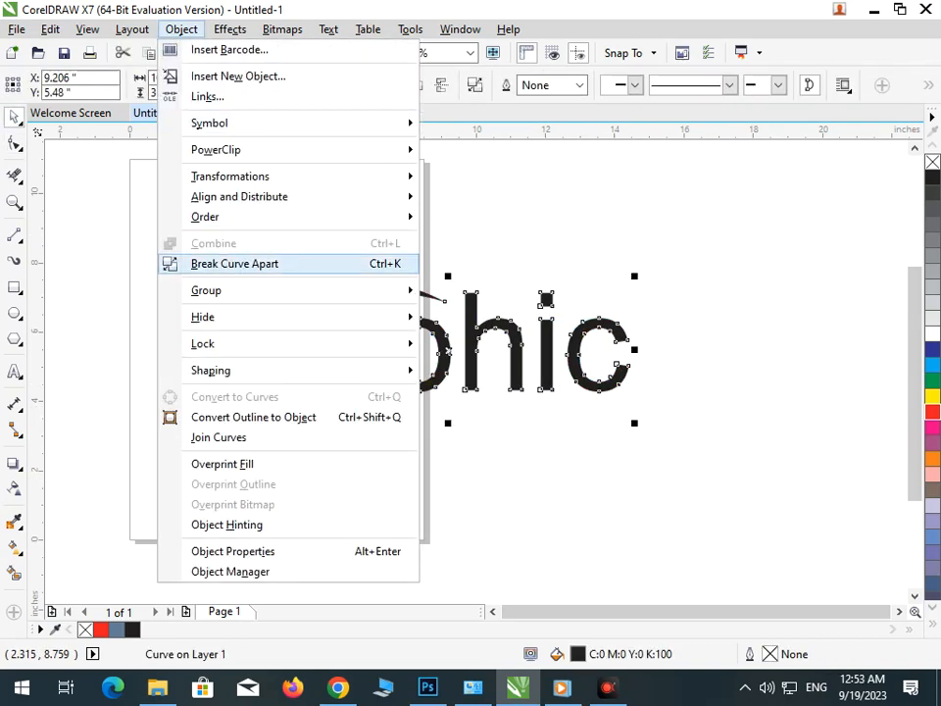
left_click(227, 263)
key("Escape")
key("ctrl+z")
left_click(480, 469)
left_click_drag(412, 390, 483, 396)
left_click(208, 53)
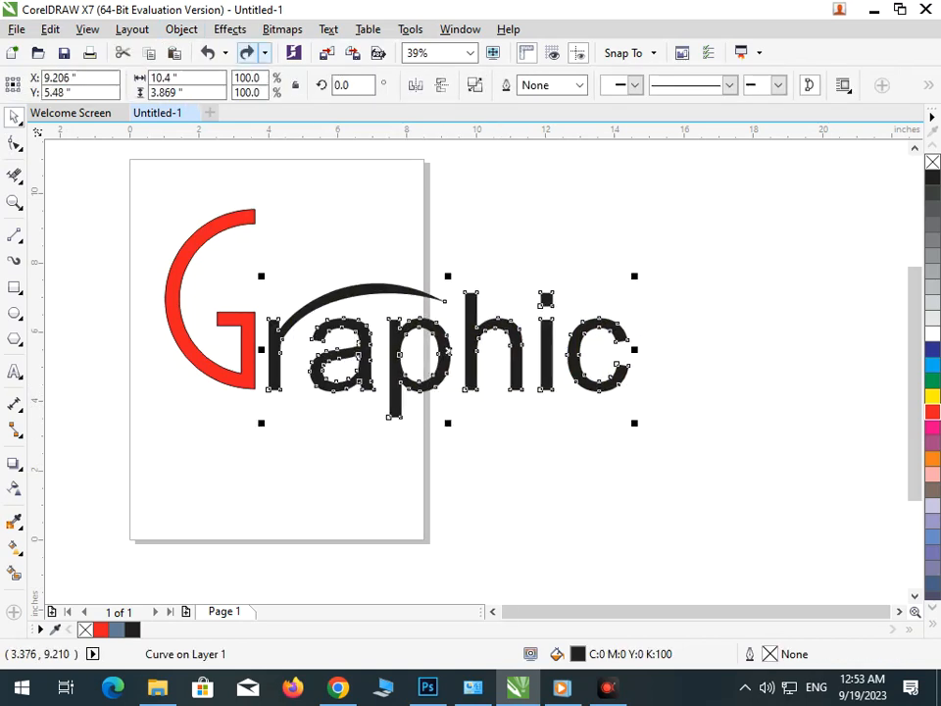
left_click(328, 28)
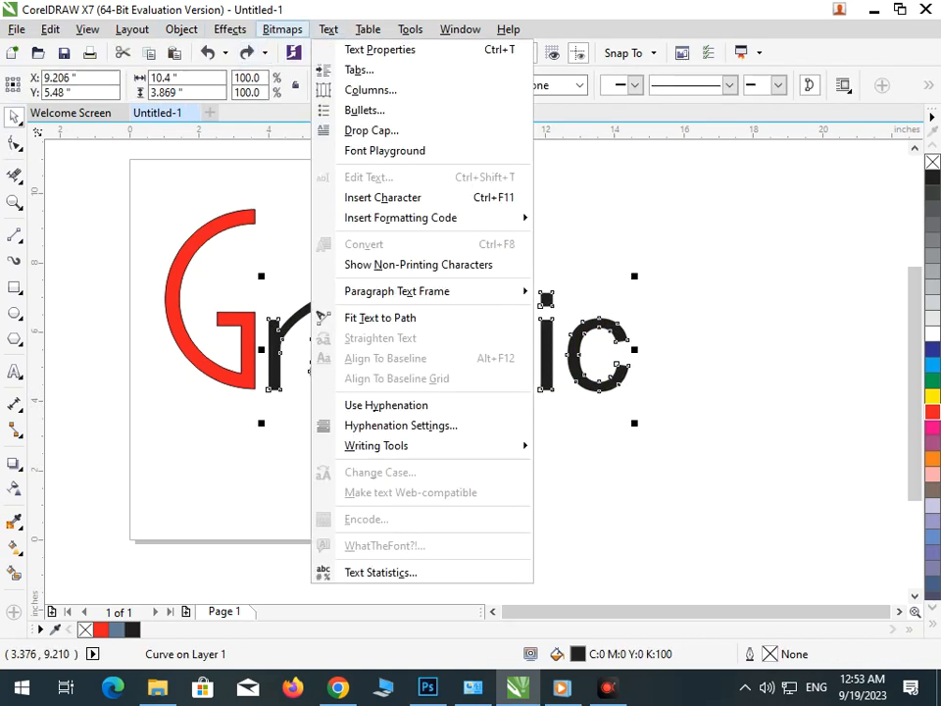
mouse_move(181, 28)
left_click(586, 493)
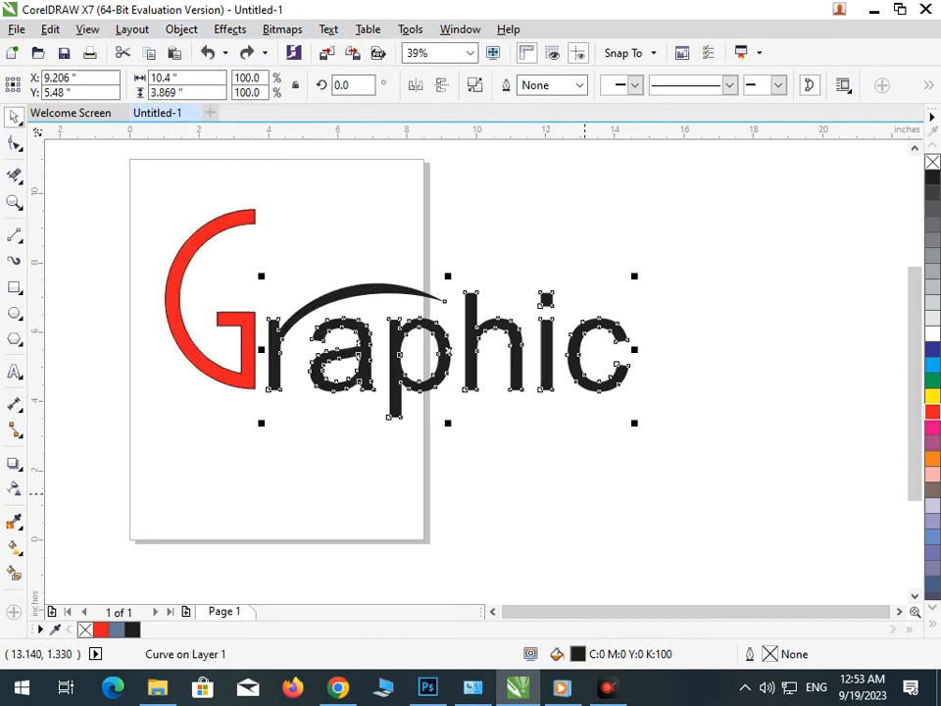
Create a filled shape over the letter p with Smart Fill and set its fill and outline to red
left_click(460, 478)
left_click(15, 573)
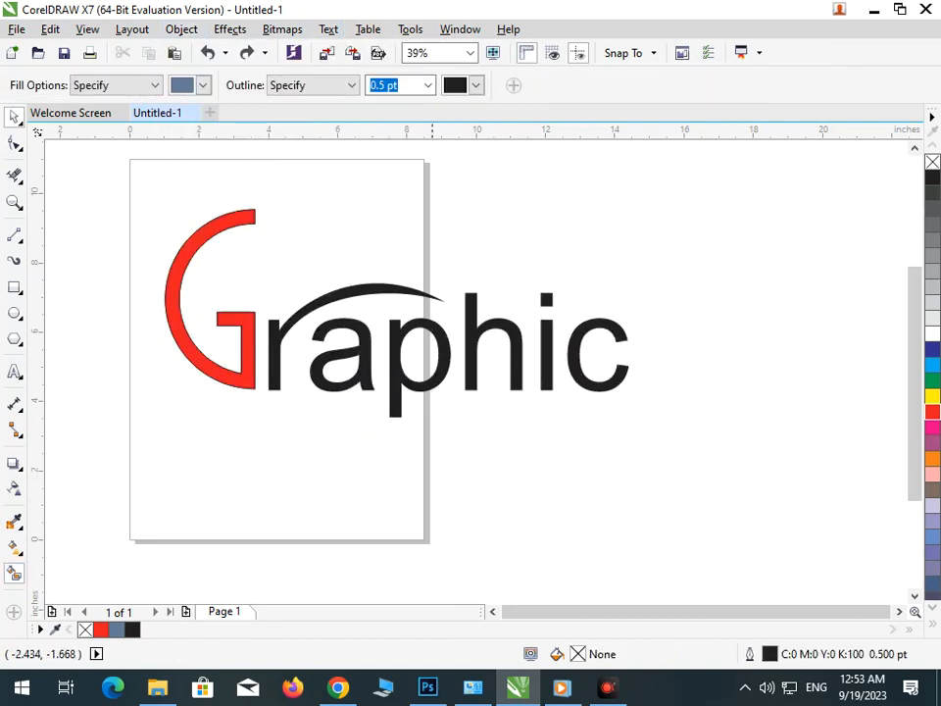
left_click(394, 393)
left_click(932, 411)
Move the whole logo above the page, place a duplicate of it on the page and deselect it
scroll(600, 431, "down", 2)
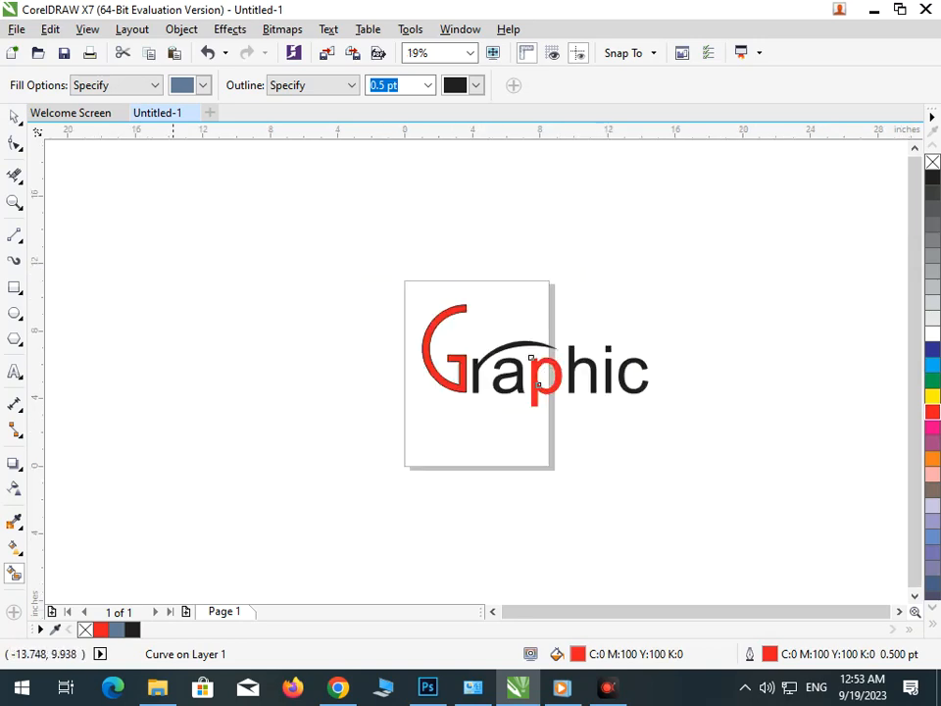
left_click(14, 117)
left_click_drag(244, 285, 690, 450)
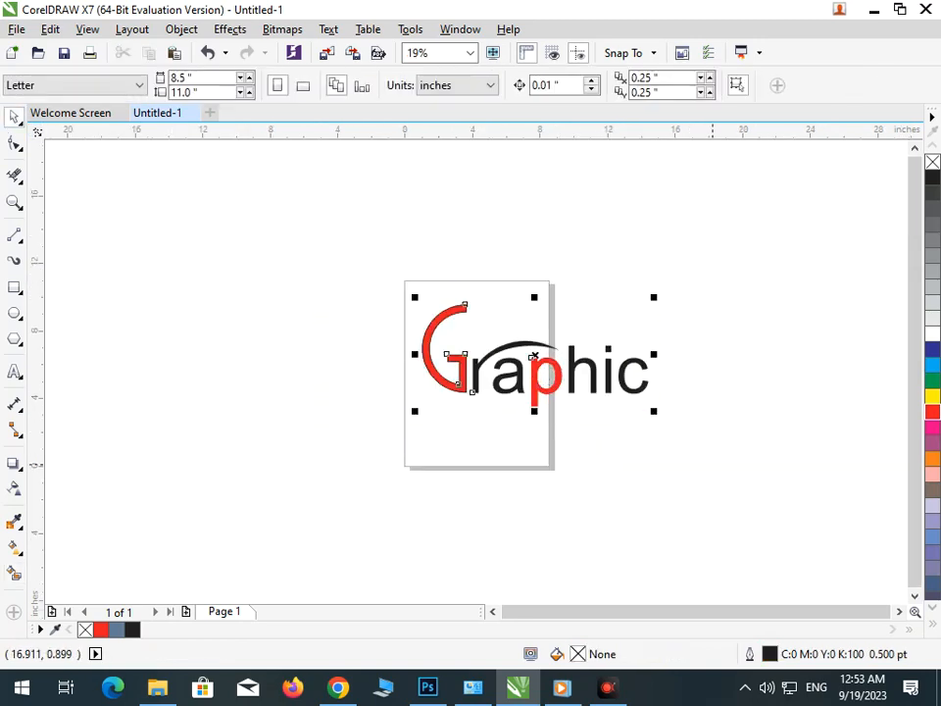
left_click_drag(609, 391, 432, 223)
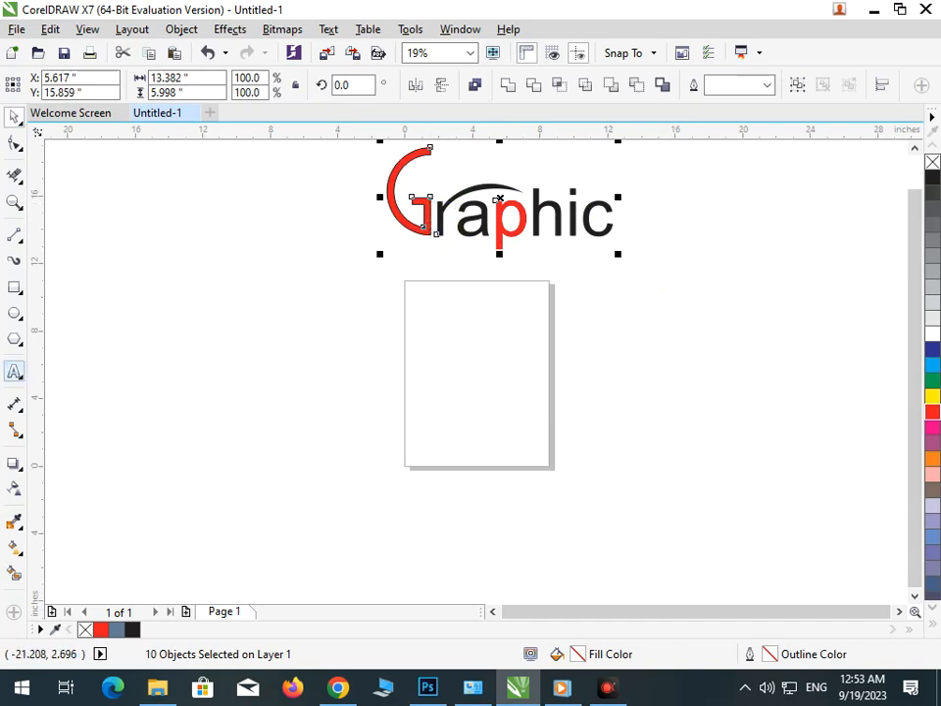
left_click_drag(430, 213, 431, 348)
key("Escape")
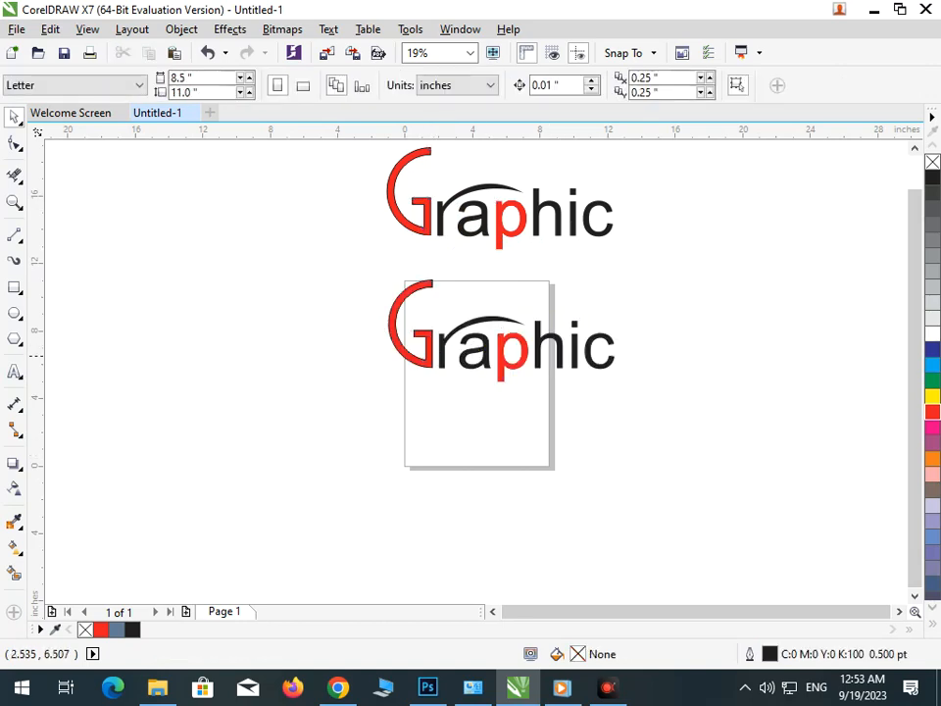
On the lower logo's G, shift the crossbar's two end nodes inward so the bar collapses into the vertical stem
left_click(13, 143)
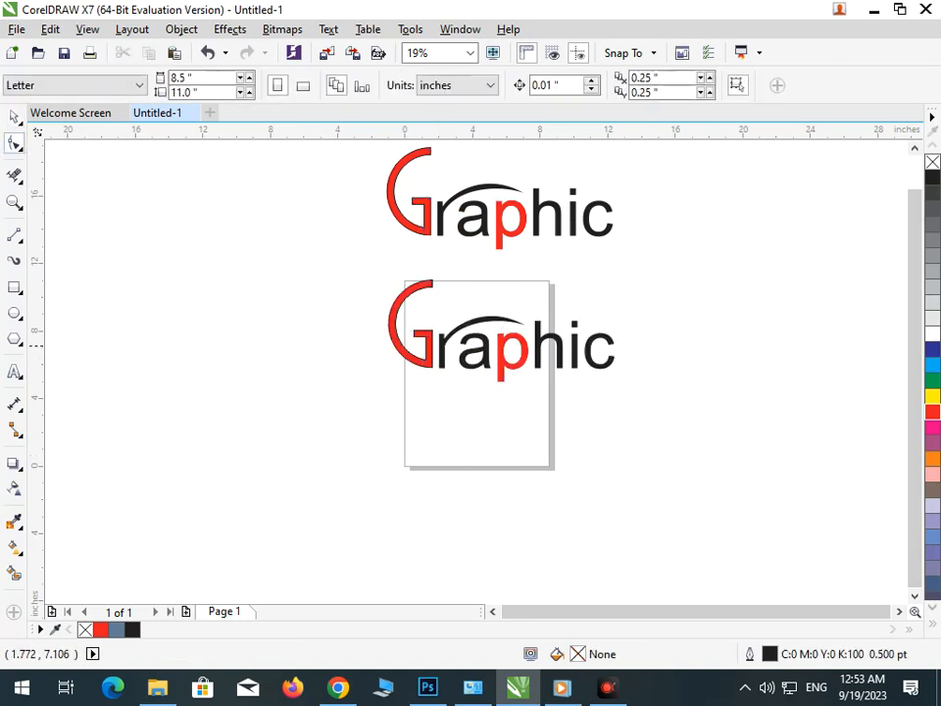
left_click(429, 342)
left_click_drag(378, 305, 516, 379)
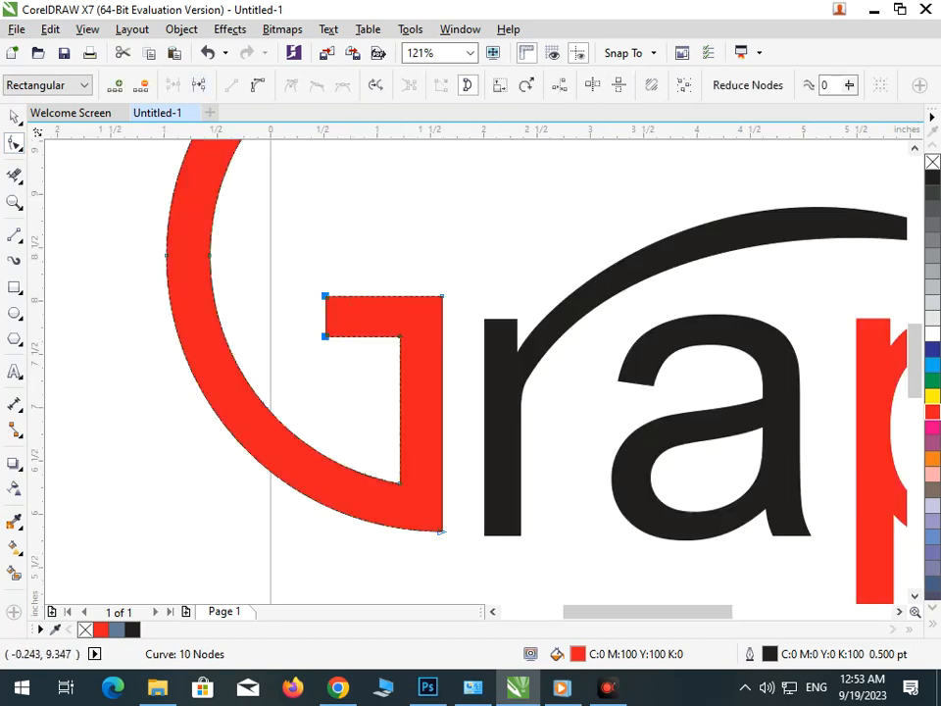
key("Delete")
key("ctrl+z")
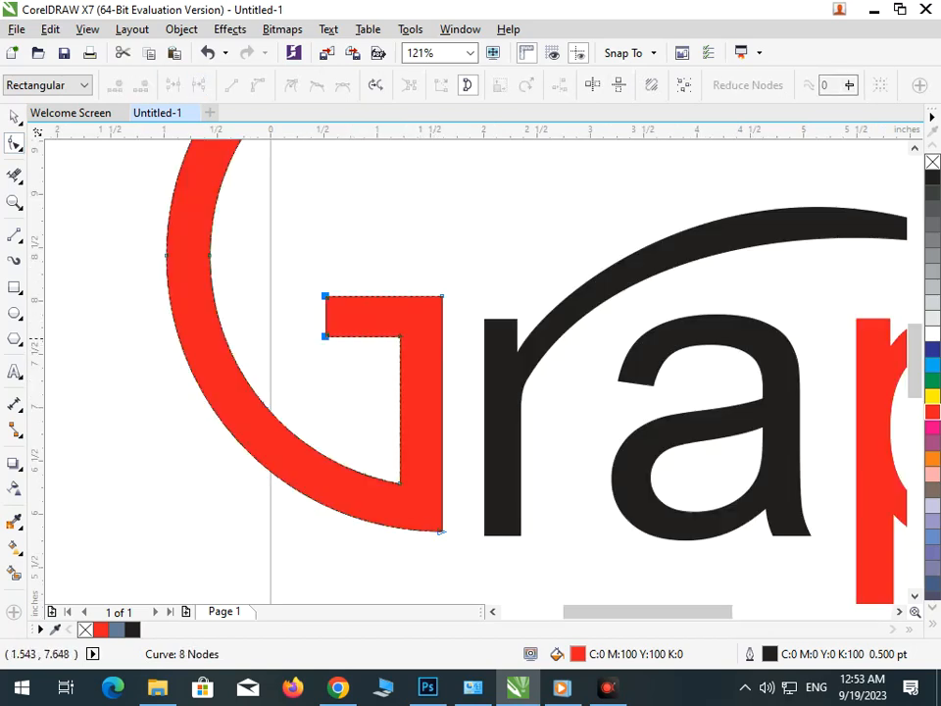
left_click_drag(327, 297, 412, 338)
left_click(361, 319)
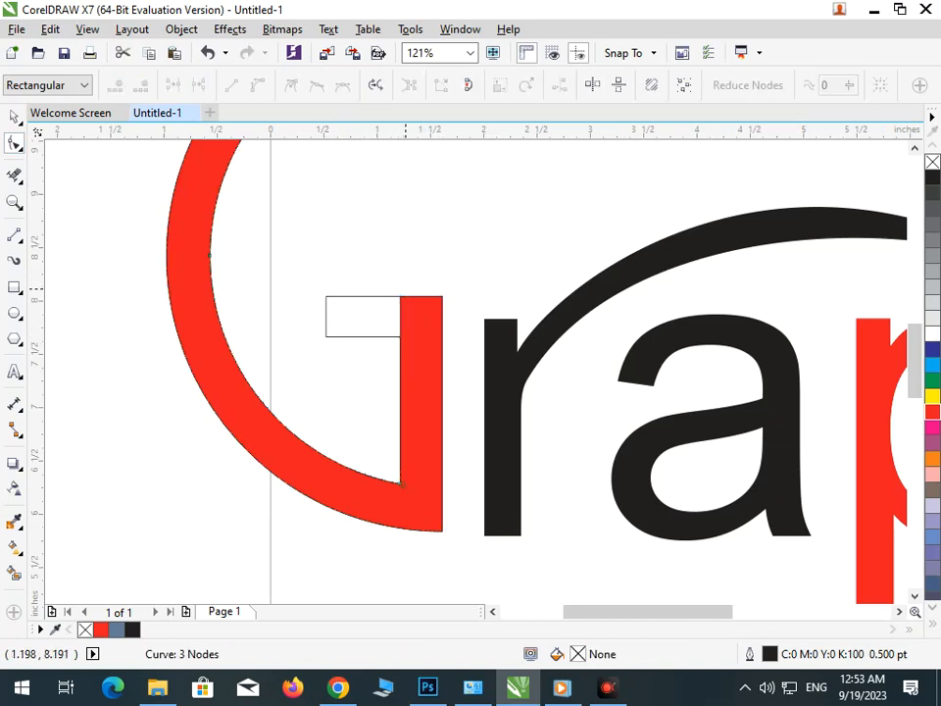
Extend the lower G's vertical stem upward by moving its top nodes until it meets the top end of the arc
left_click(420, 321)
left_click_drag(378, 276, 506, 325)
left_click_drag(443, 295, 442, 149)
scroll(428, 333, "down", 4)
left_click_drag(367, 251, 522, 377)
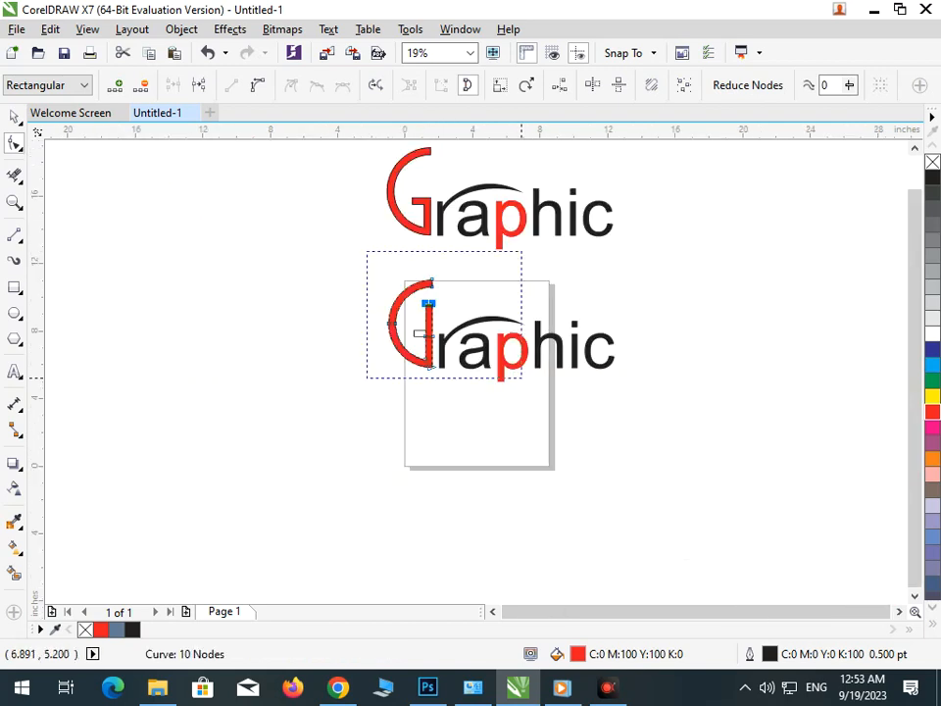
scroll(431, 294, "up", 4)
left_click_drag(412, 334, 409, 246)
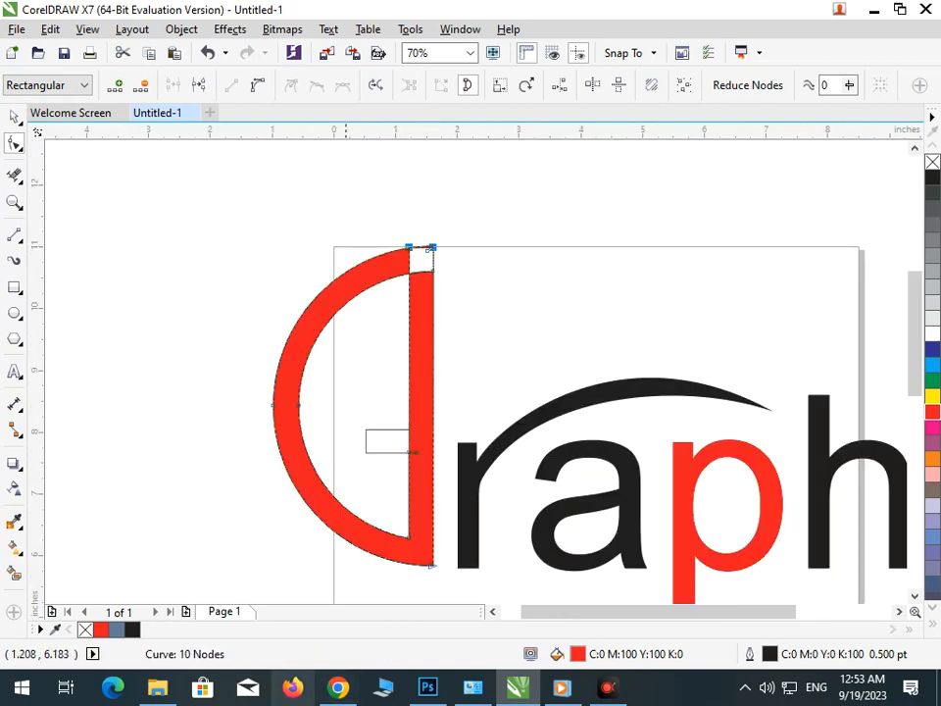
Delete the overlapping line segments where the stem crosses the top of the lower G's arc using Virtual Segment Delete
left_click(419, 263)
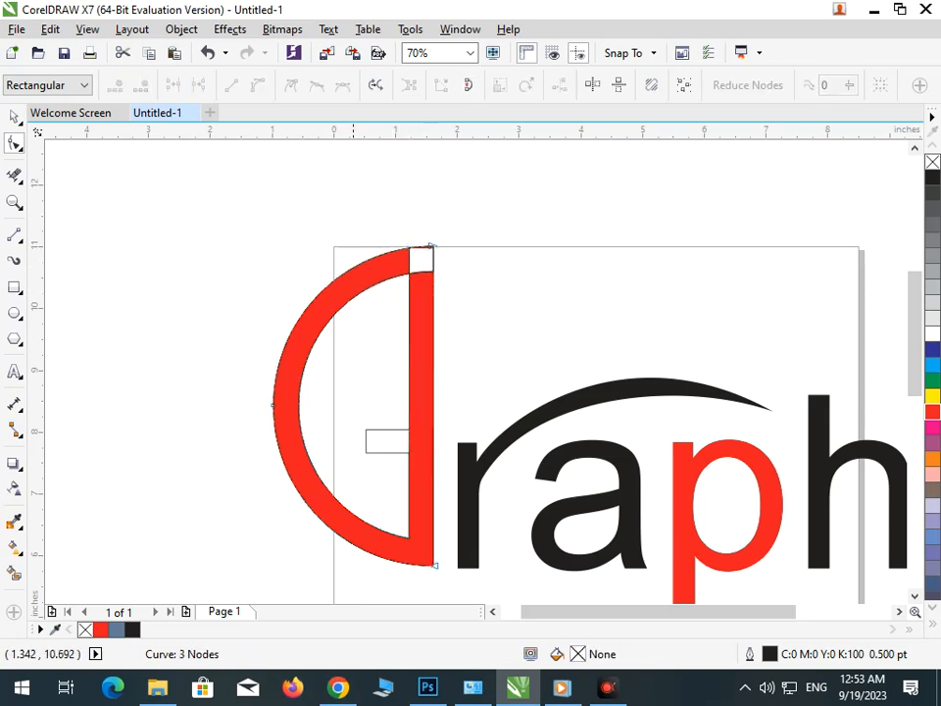
scroll(402, 262, "up", 4)
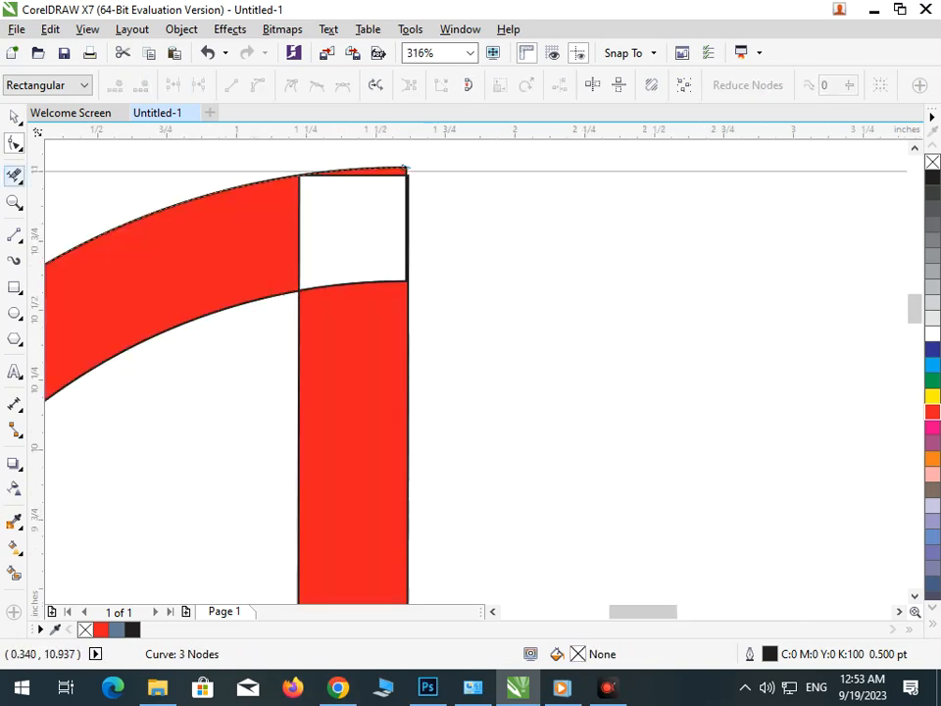
left_click(13, 175)
left_click(299, 241)
left_click(349, 284)
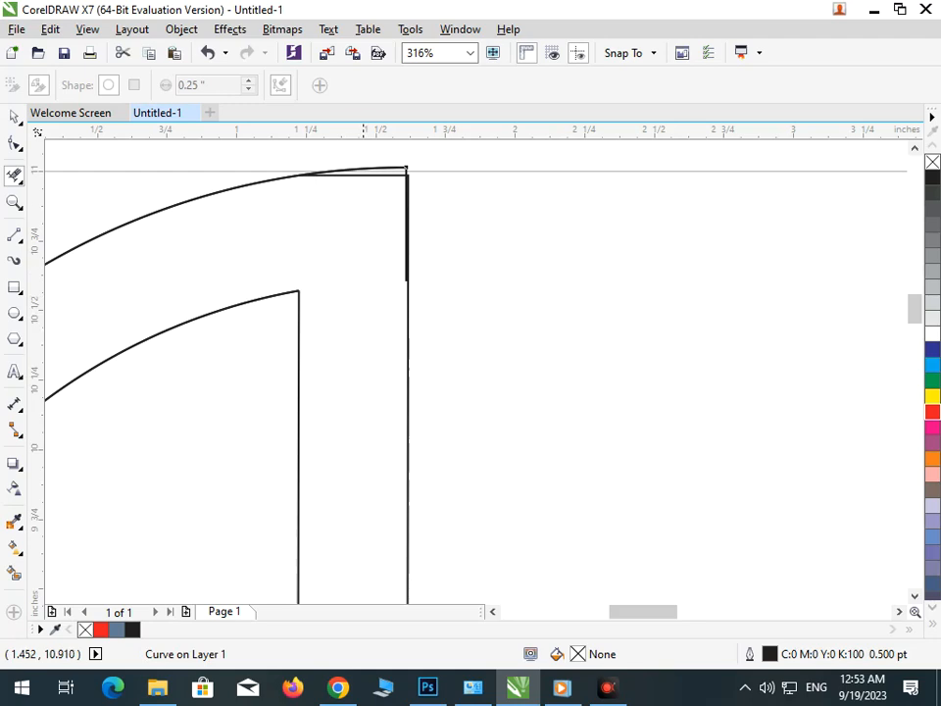
scroll(363, 187, "up", 4)
left_click(343, 174)
Delete the leftover crossbar outline inside the lower logo's first letter
scroll(345, 282, "down", 4)
scroll(346, 282, "down", 4)
left_click_drag(378, 424, 367, 441)
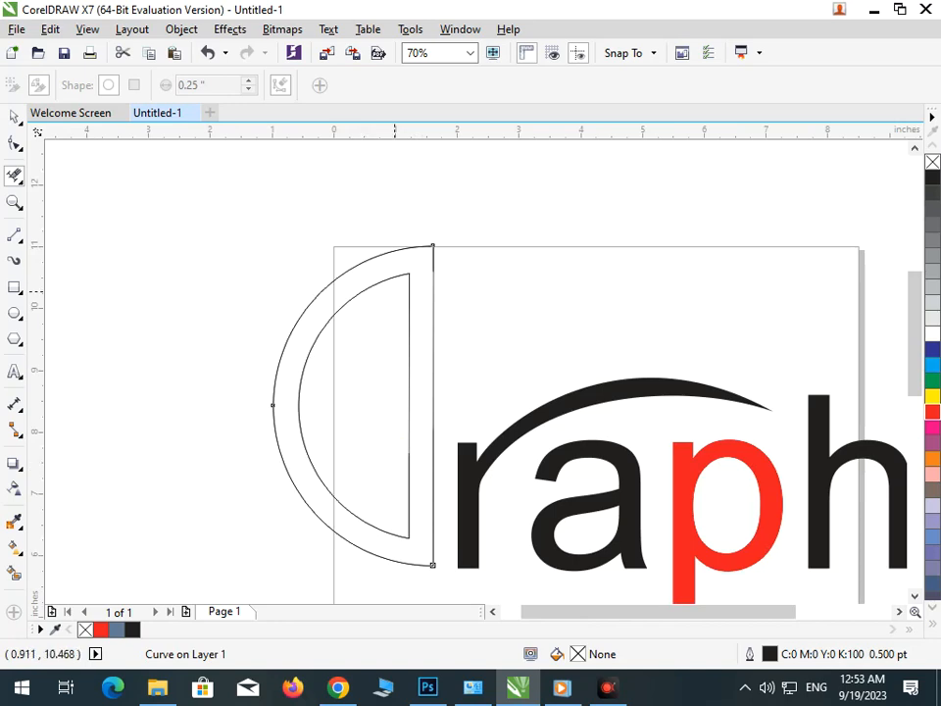
scroll(443, 392, "down", 3)
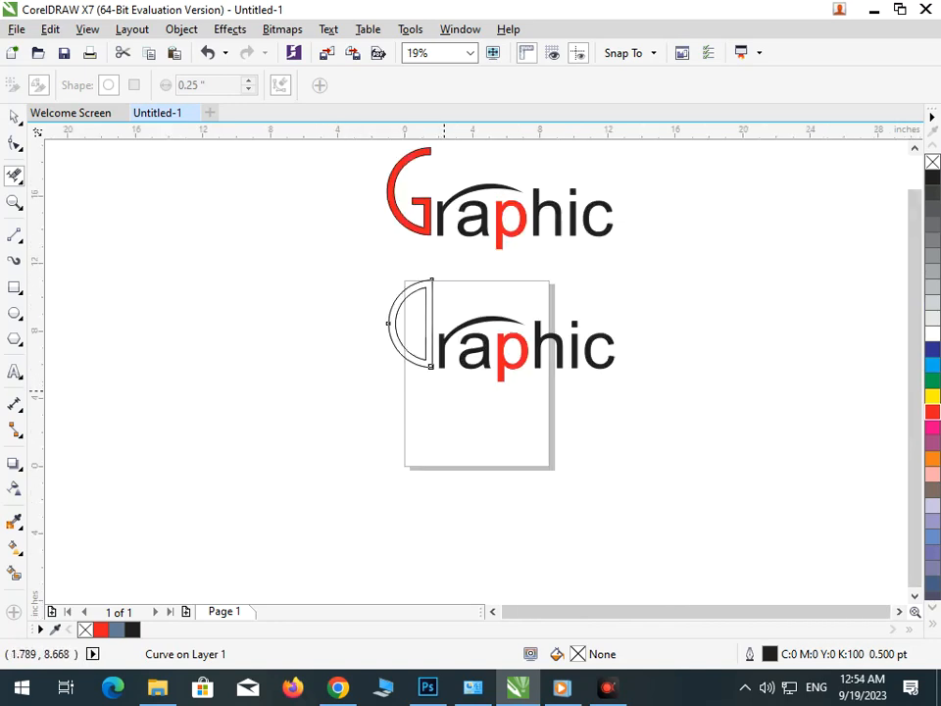
Fill the closed band of the lower logo's first letter blue-grey with Smart Fill
key("space")
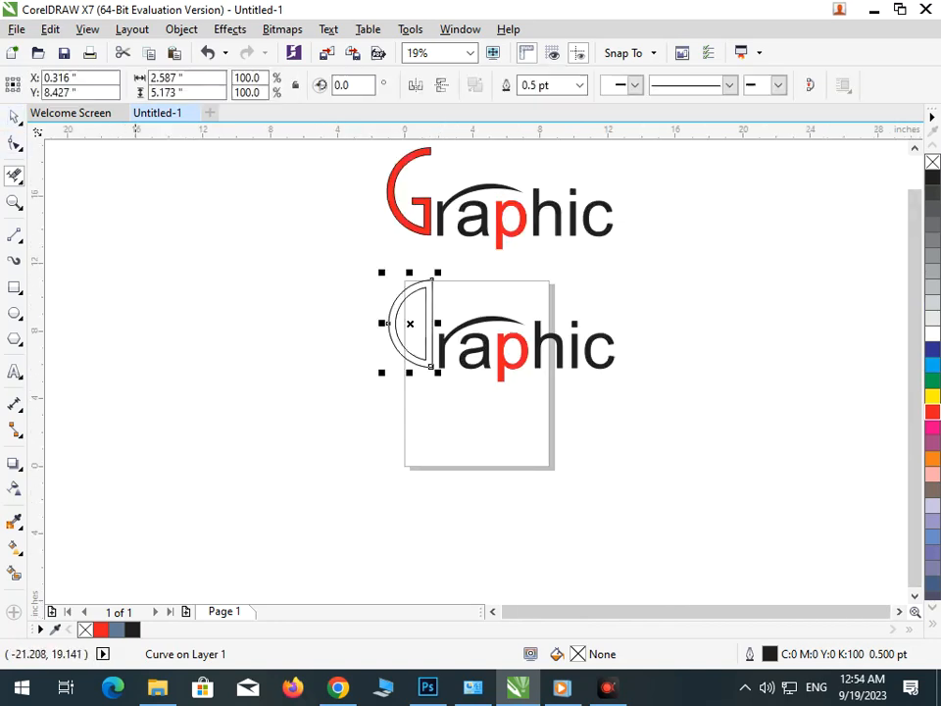
key("Escape")
left_click(417, 361)
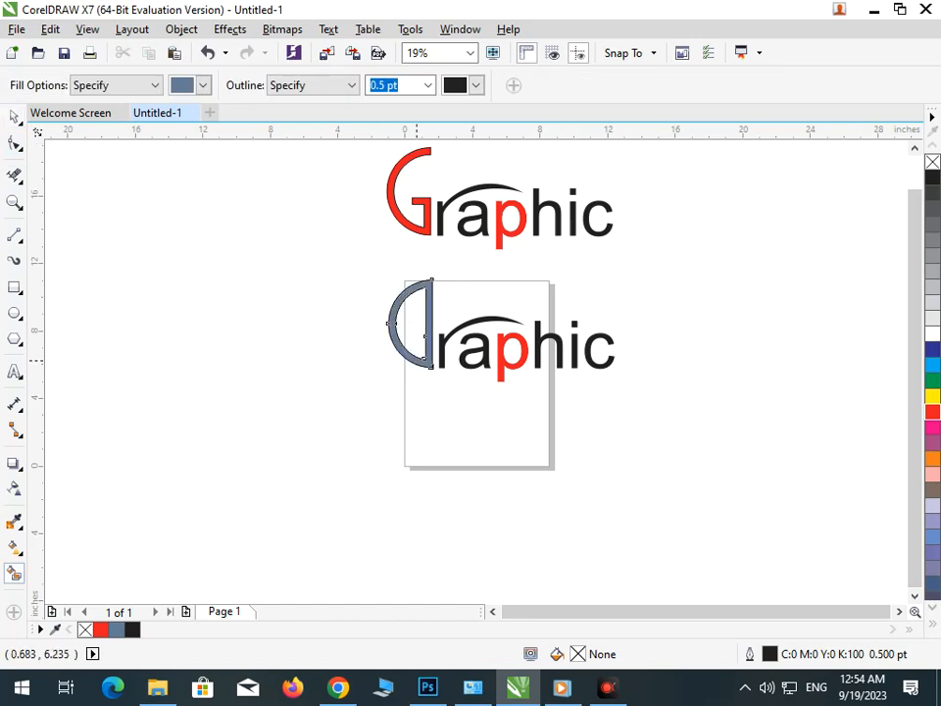
Delete the "raphic" letters and swoosh of the lower logo, keeping only its blue-grey first letter
left_click(14, 117)
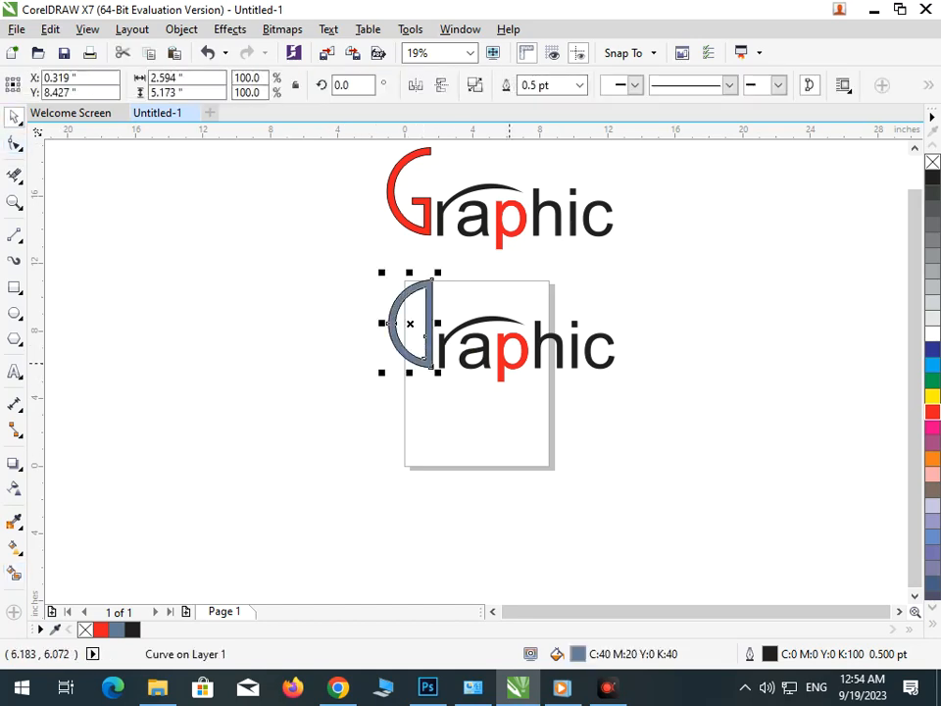
double_click(510, 364)
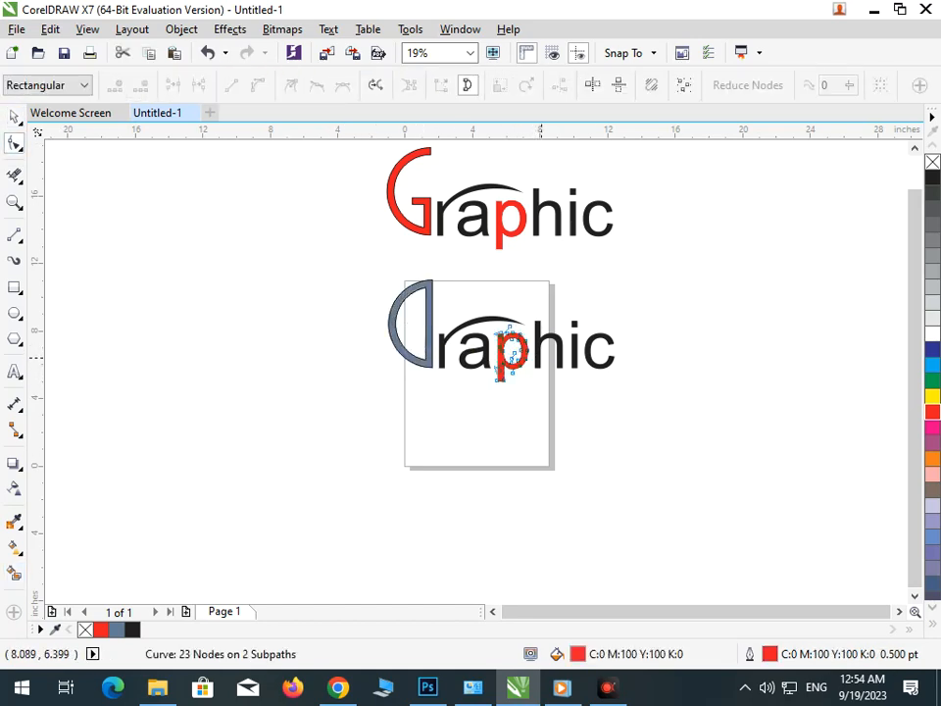
left_click(574, 324)
key("Delete")
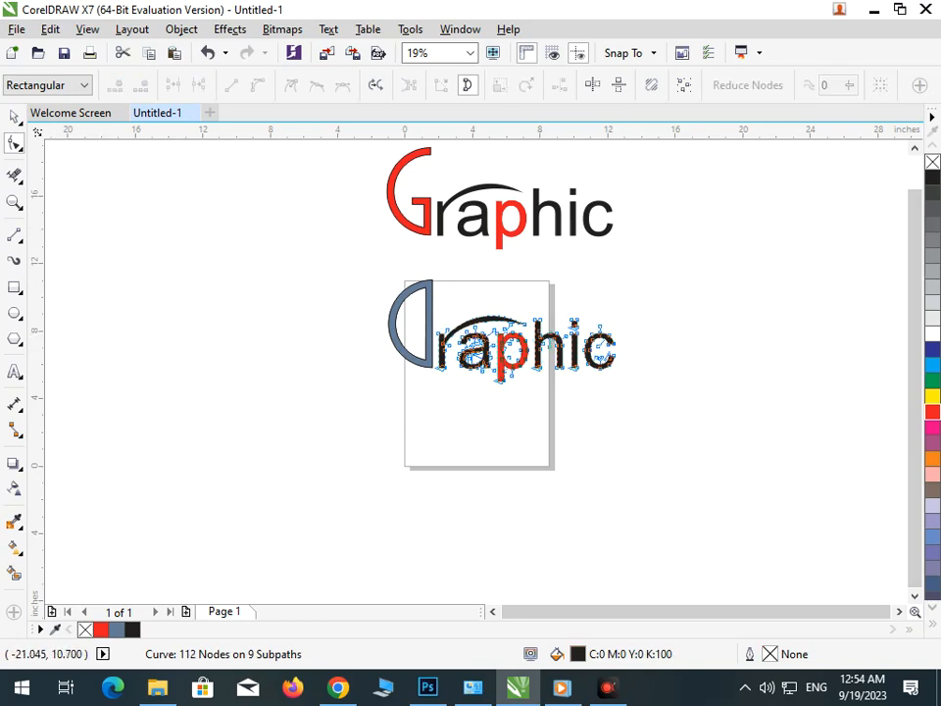
left_click(14, 116)
left_click(301, 394)
left_click_drag(661, 420, 423, 286)
key("Delete")
Mirror the blue-grey letter horizontally into a D and delete the leftover outline pieces of the unmirrored shape
left_click(410, 324)
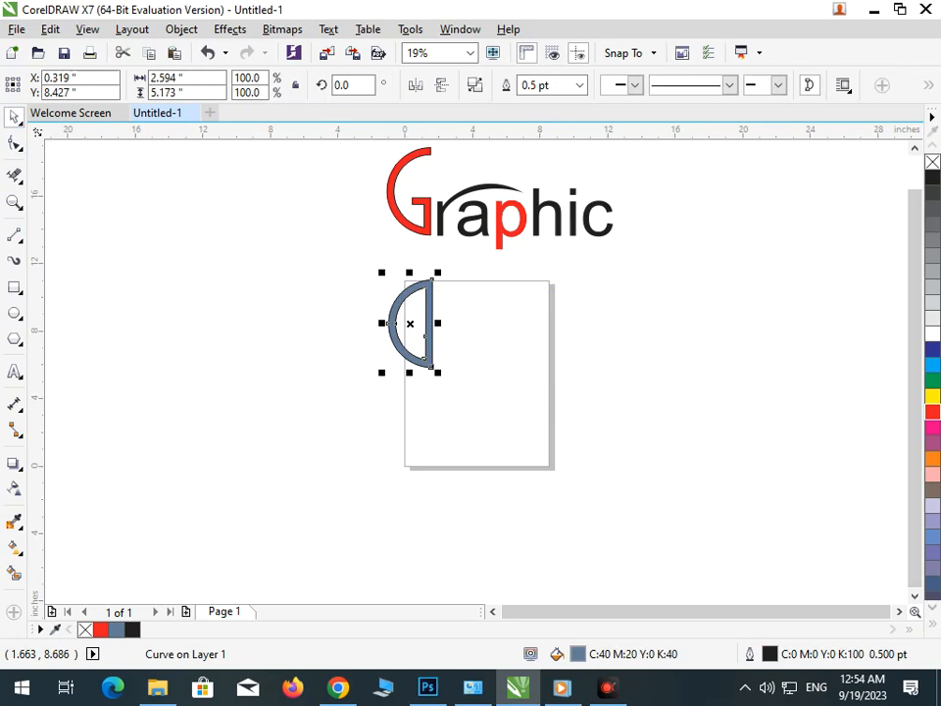
left_click(415, 86)
left_click(433, 369)
left_click_drag(430, 366, 433, 367)
key("Delete")
left_click(432, 367)
key("Delete")
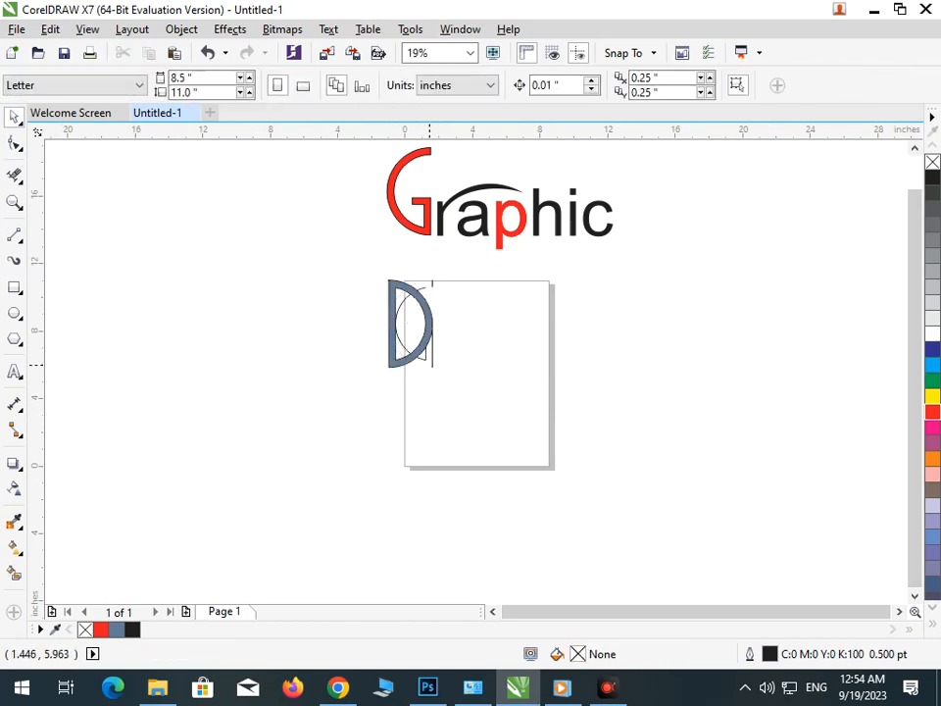
left_click(425, 358)
key("Delete")
left_click(431, 358)
key("Delete")
left_click(422, 358)
key("Delete")
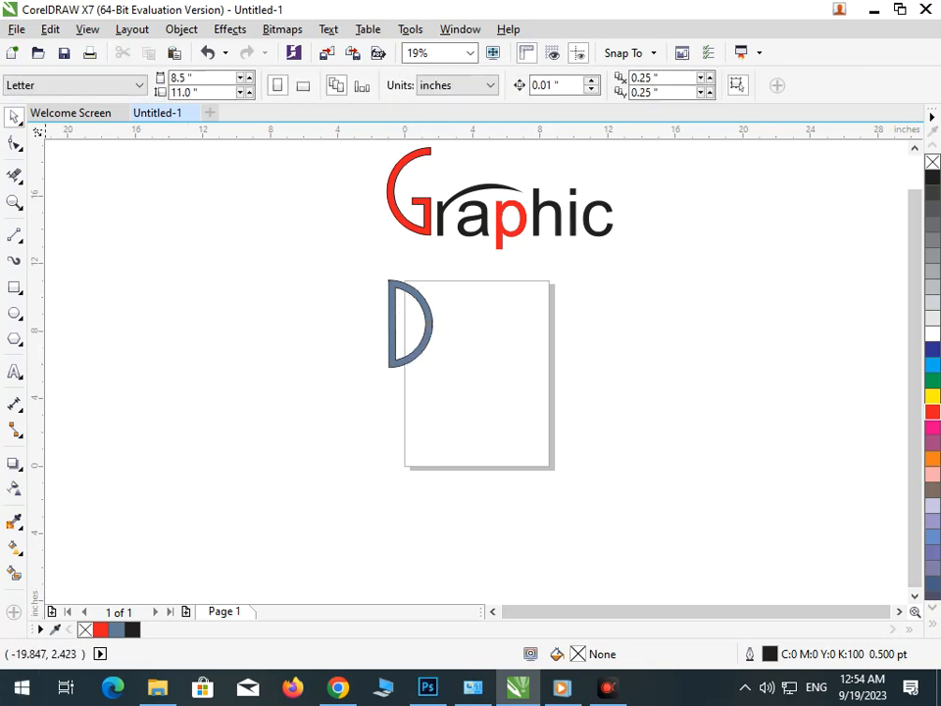
Add the artistic text "esigning" in Arial, enlarge it to about 244 pt and place it beside the D
left_click(15, 370)
left_click(236, 413)
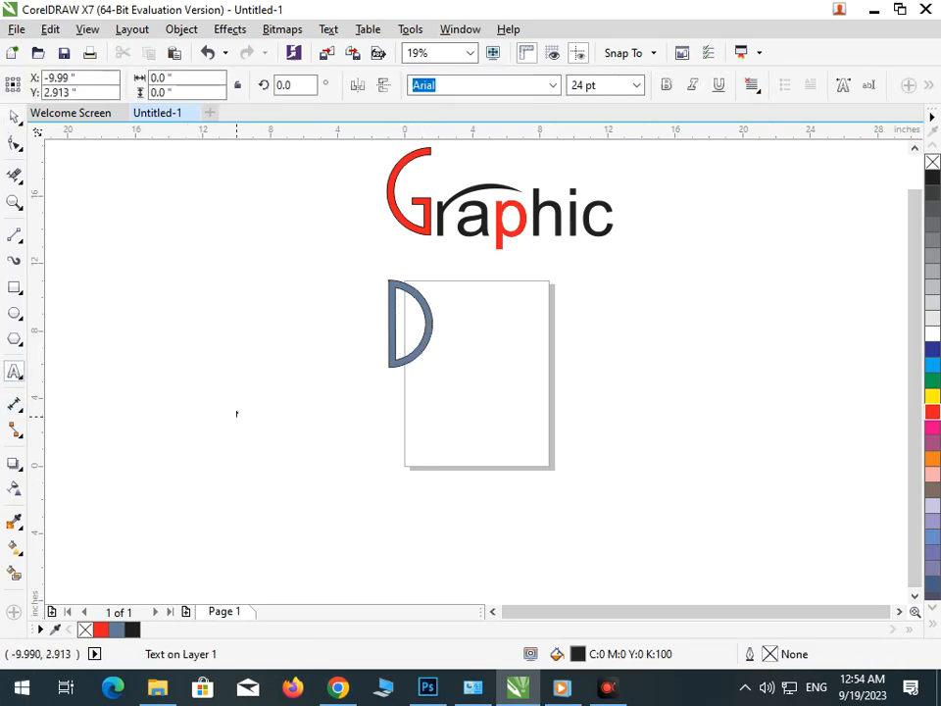
type("esi")
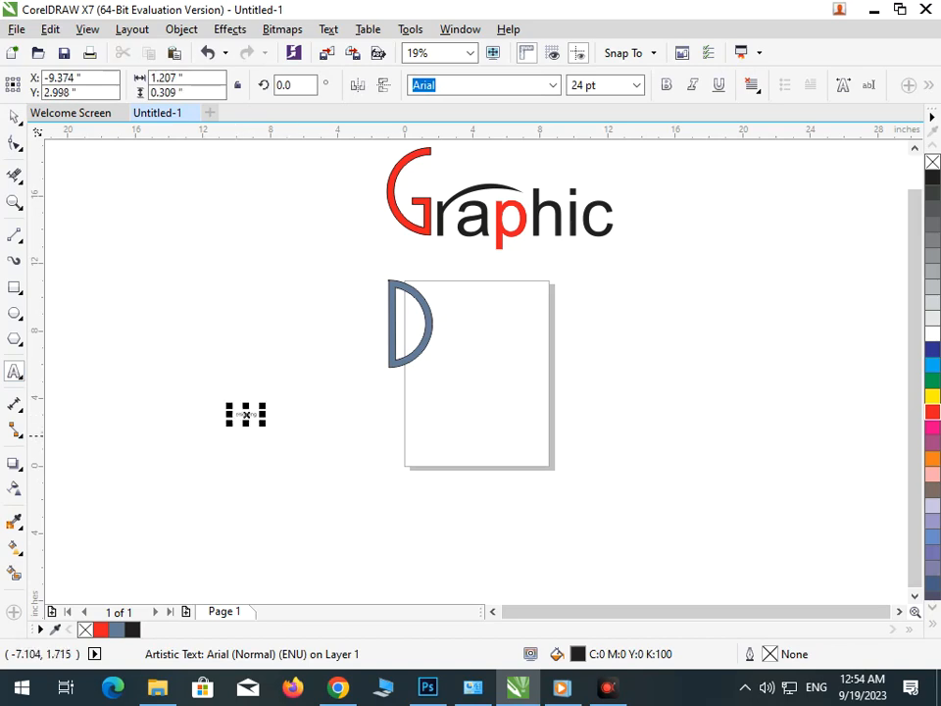
left_click_drag(265, 424, 359, 477)
left_click(14, 116)
left_click(324, 428)
left_click_drag(237, 424, 533, 347)
key("Down")
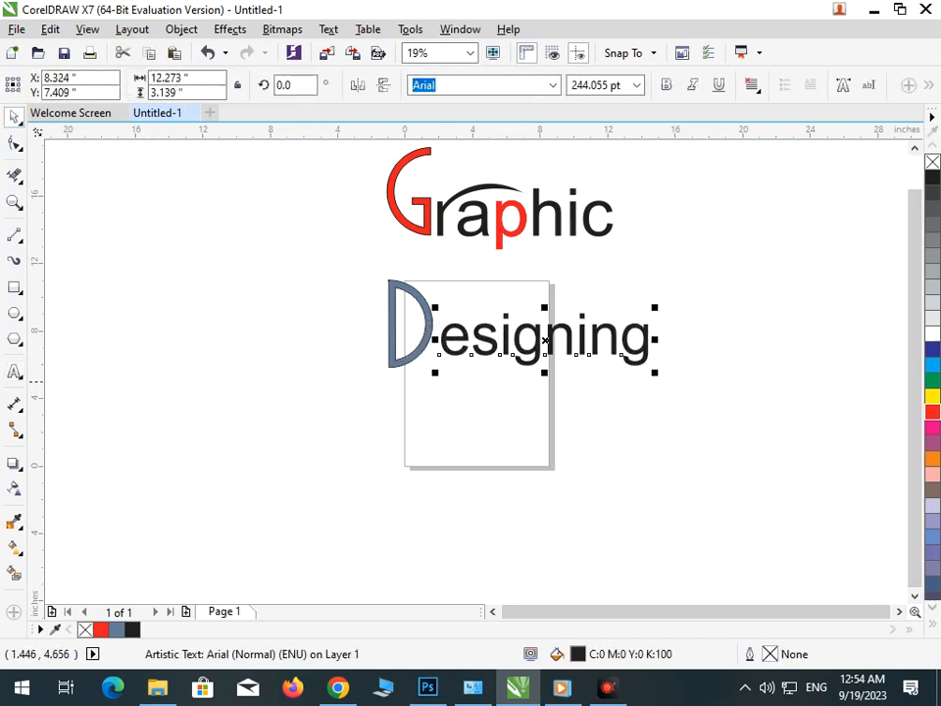
Scale the "esigning" text down to about 211 pt and move it close against the D
left_click_drag(436, 373, 445, 376)
left_click_drag(487, 343, 469, 342)
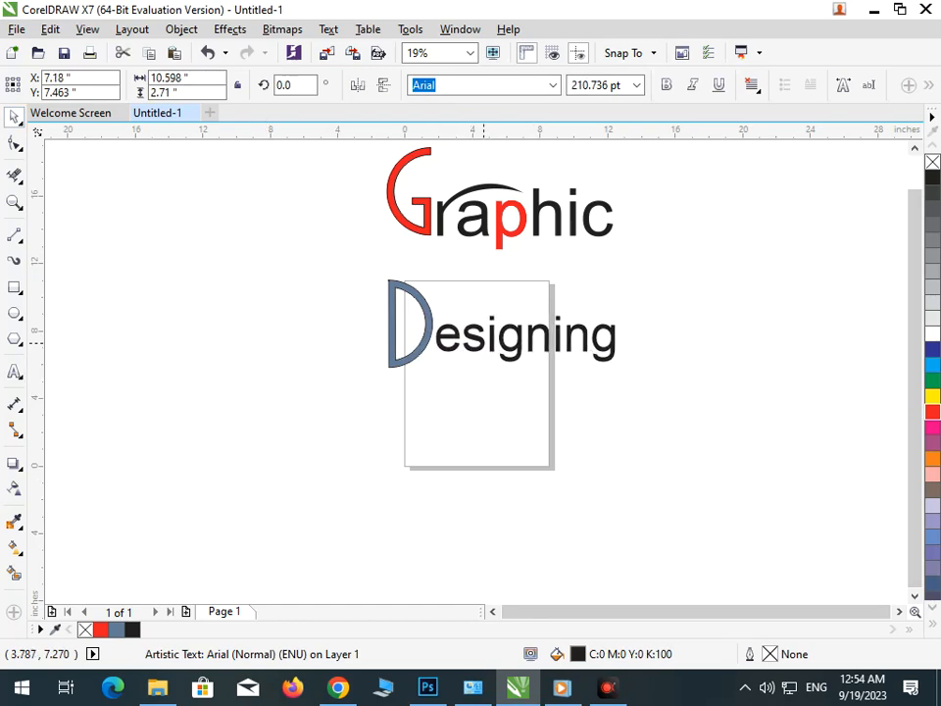
left_click(522, 410)
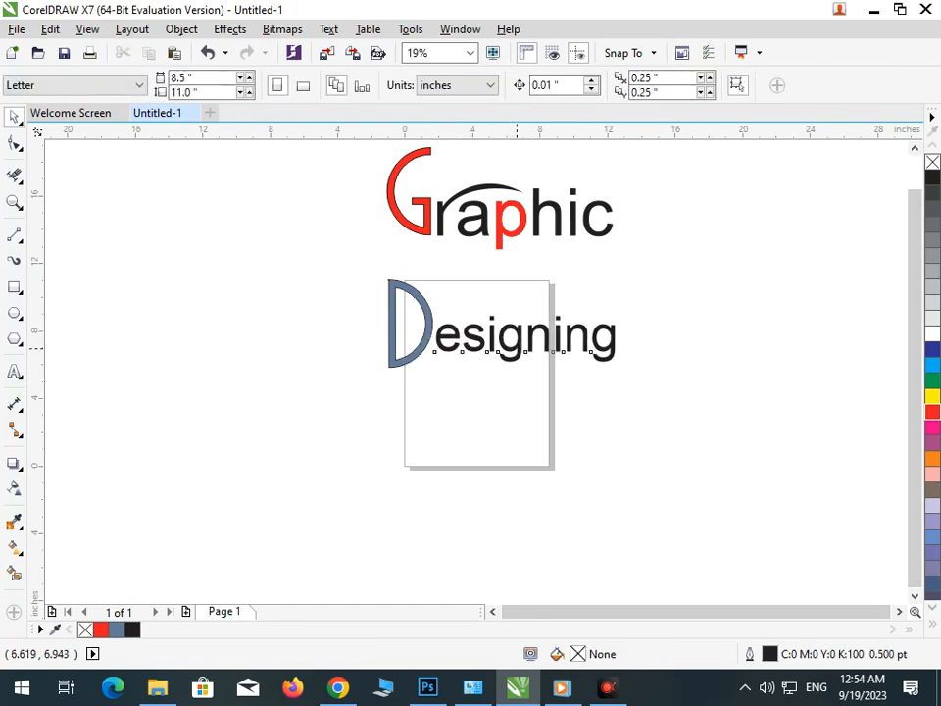
Colour the first g of "esigning" and the large D red
double_click(525, 328)
left_click_drag(525, 333, 500, 334)
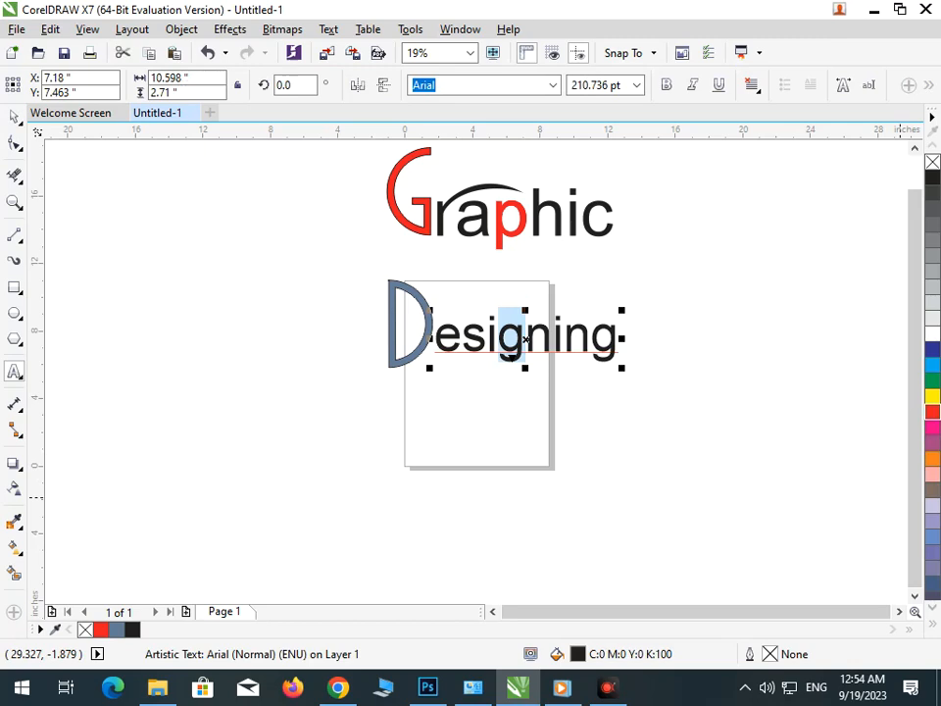
left_click(932, 411)
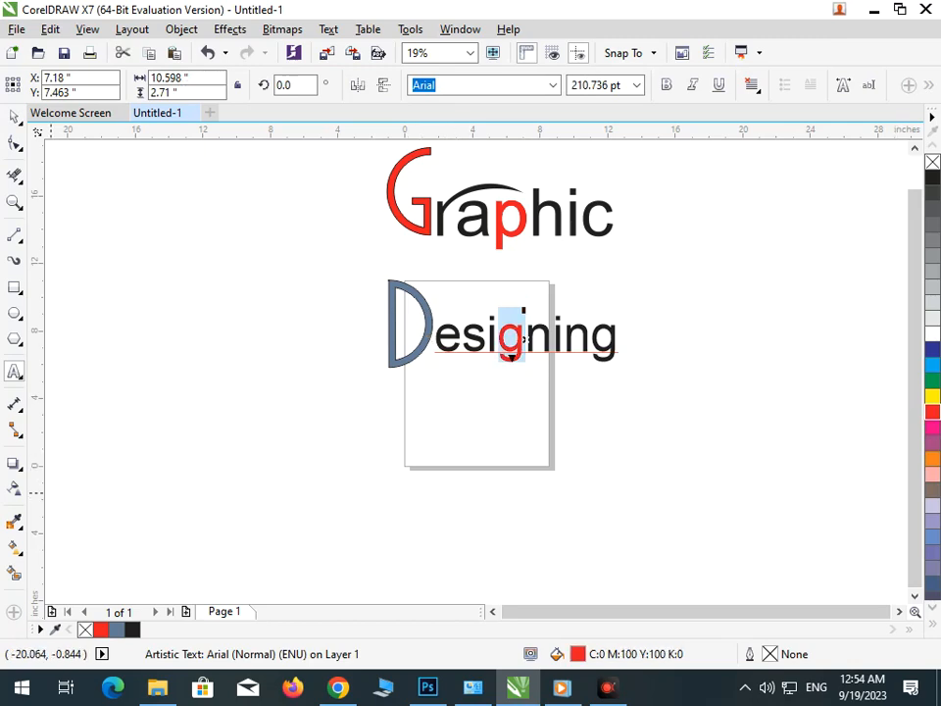
left_click(14, 572)
left_click(419, 353)
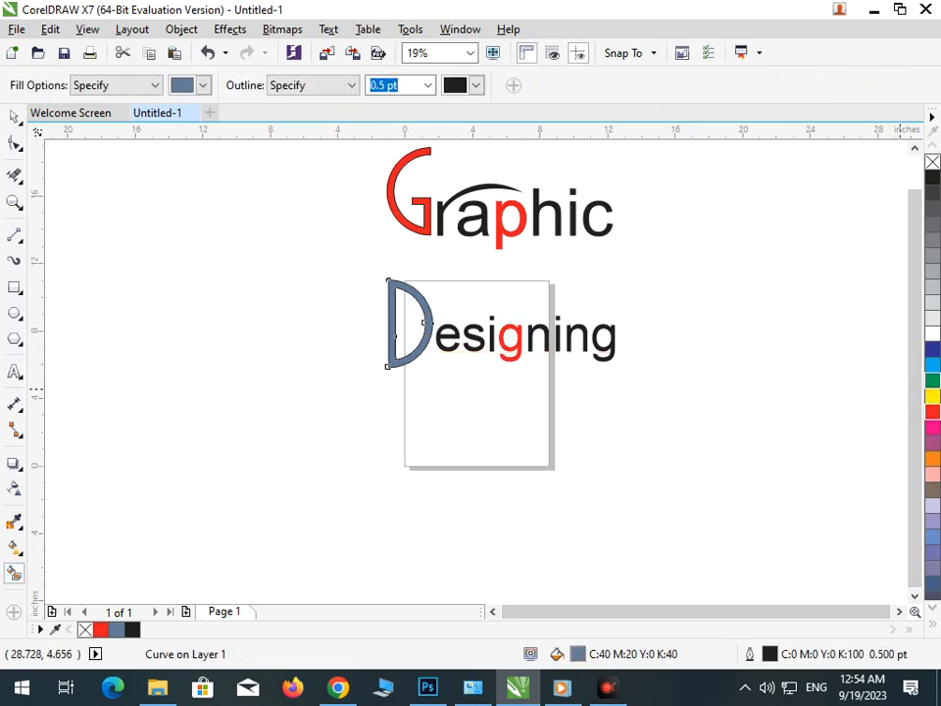
left_click(932, 411)
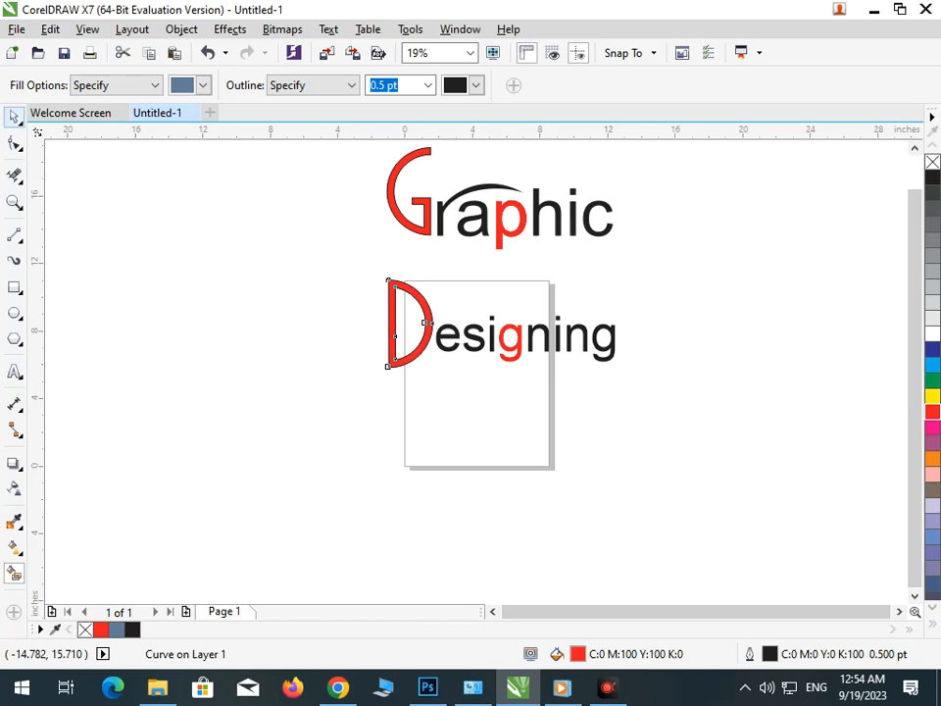
left_click(14, 117)
left_click(127, 269)
Move both words off the page to its left, with "Graphic" stacked closely above "Designing"
scroll(546, 364, "down", 1)
left_click_drag(585, 410, 383, 317)
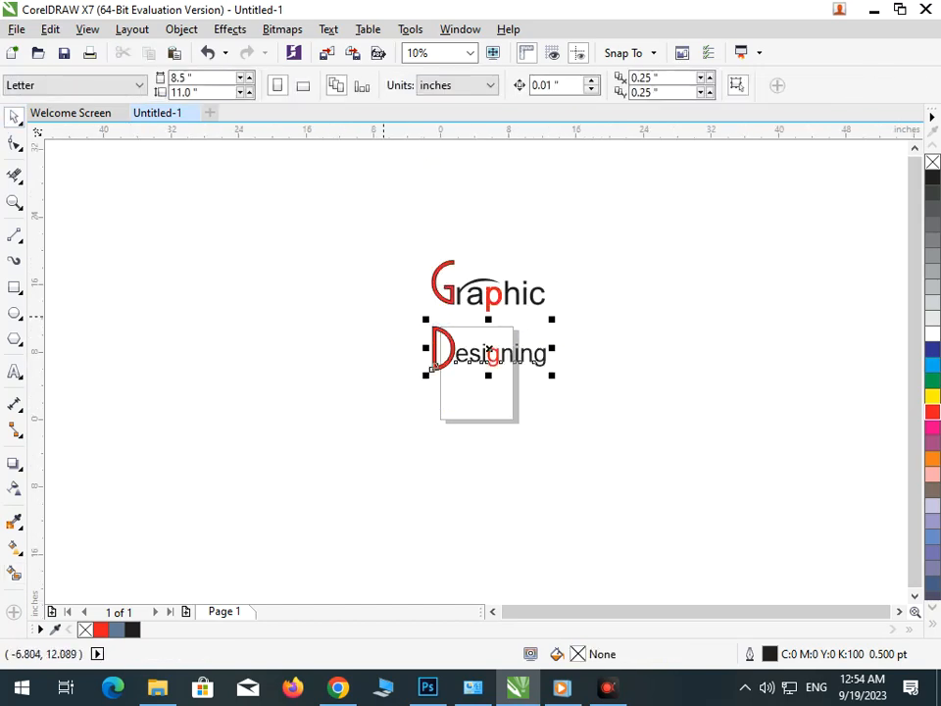
left_click_drag(449, 356, 236, 340)
left_click(380, 275)
left_click_drag(394, 246, 305, 306)
left_click(329, 426)
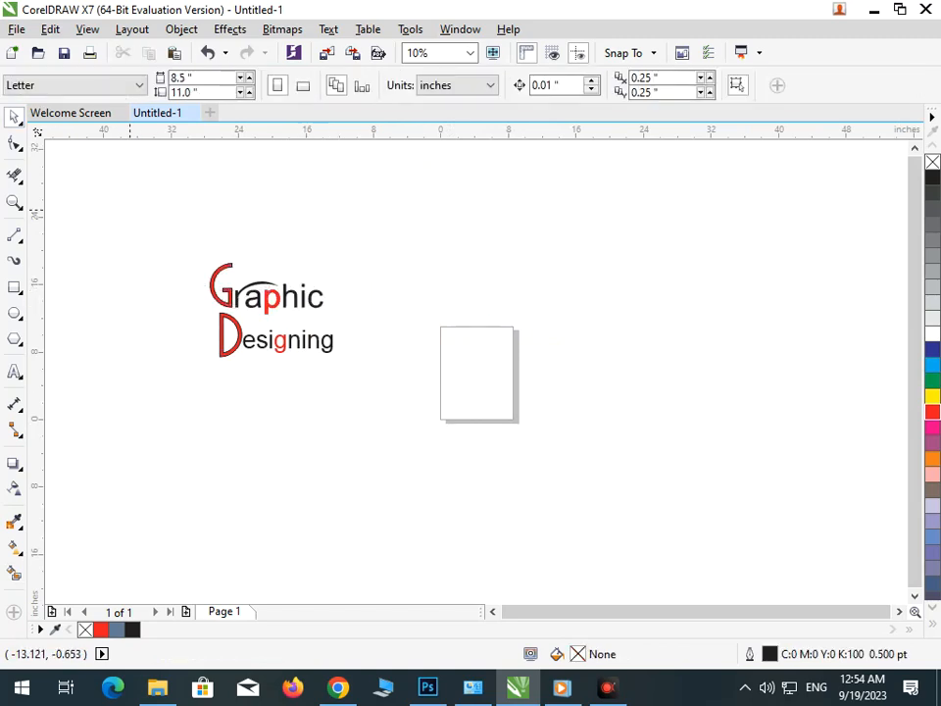
Shift the whole "Graphic" word so its G lines up with the left edge of the D below
scroll(154, 284, "up", 1)
left_click_drag(230, 232, 546, 356)
left_click_drag(476, 328, 495, 333)
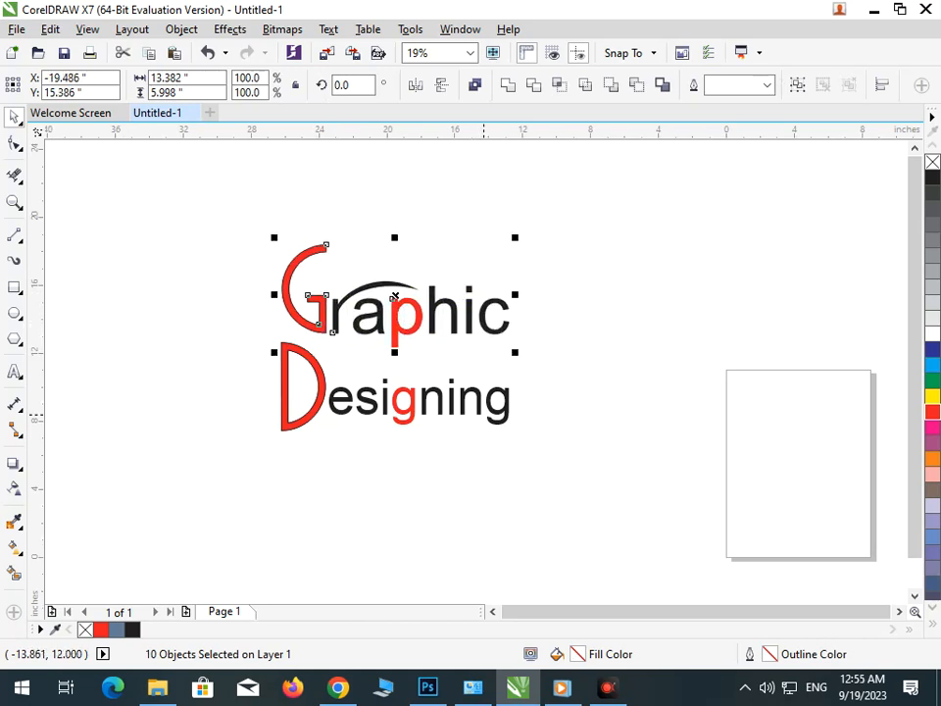
left_click_drag(393, 295, 392, 295)
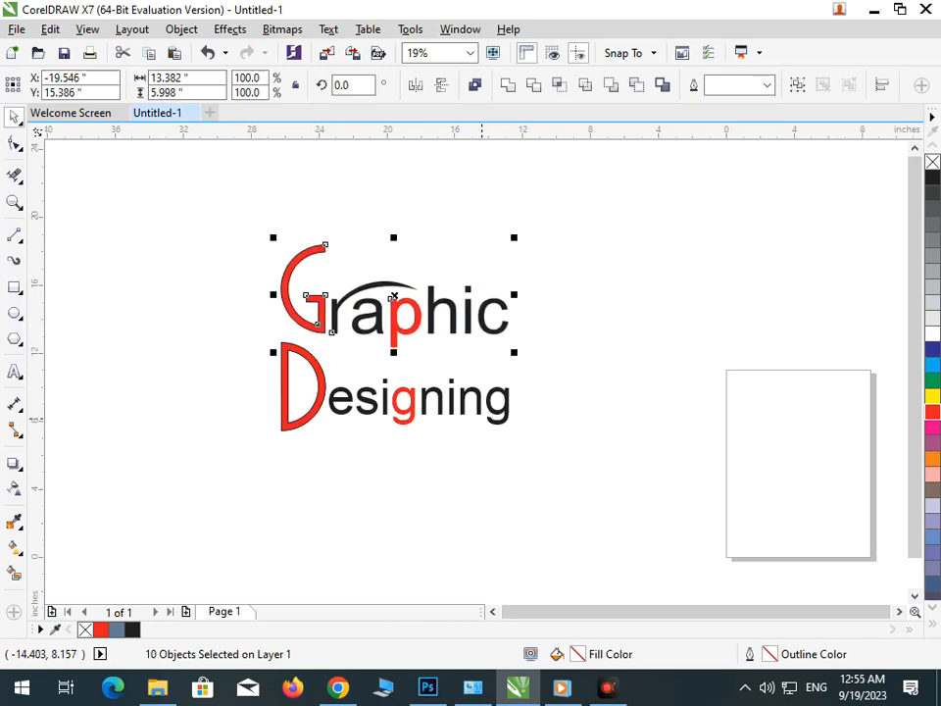
left_click(571, 503)
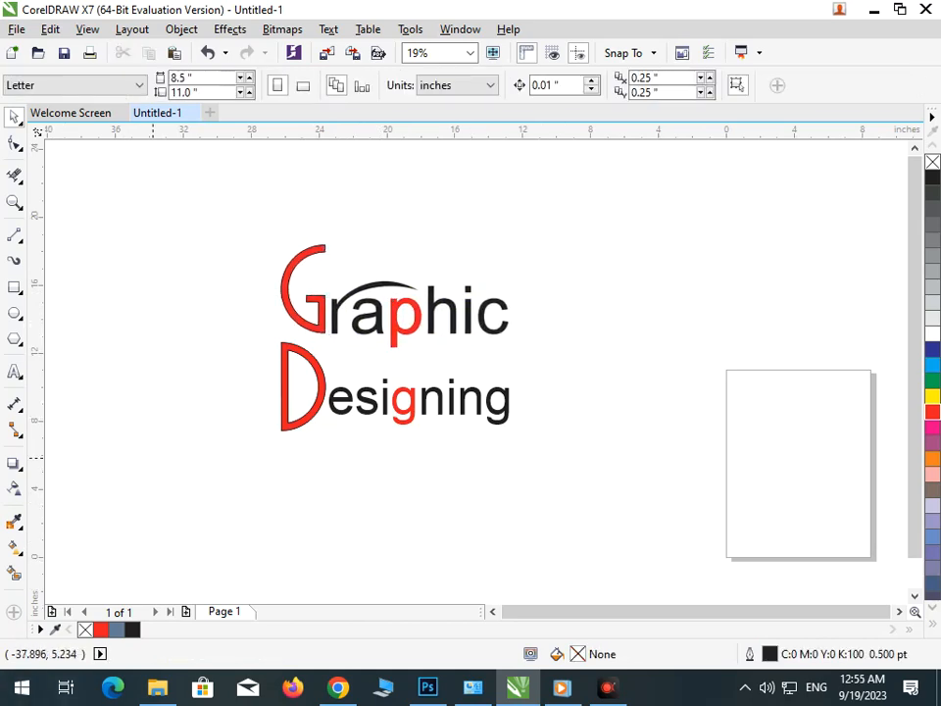
Draw a horizontal line about 12 in long under "Designing" and a circle about 0.92 in wide beyond its right end
left_click(14, 235)
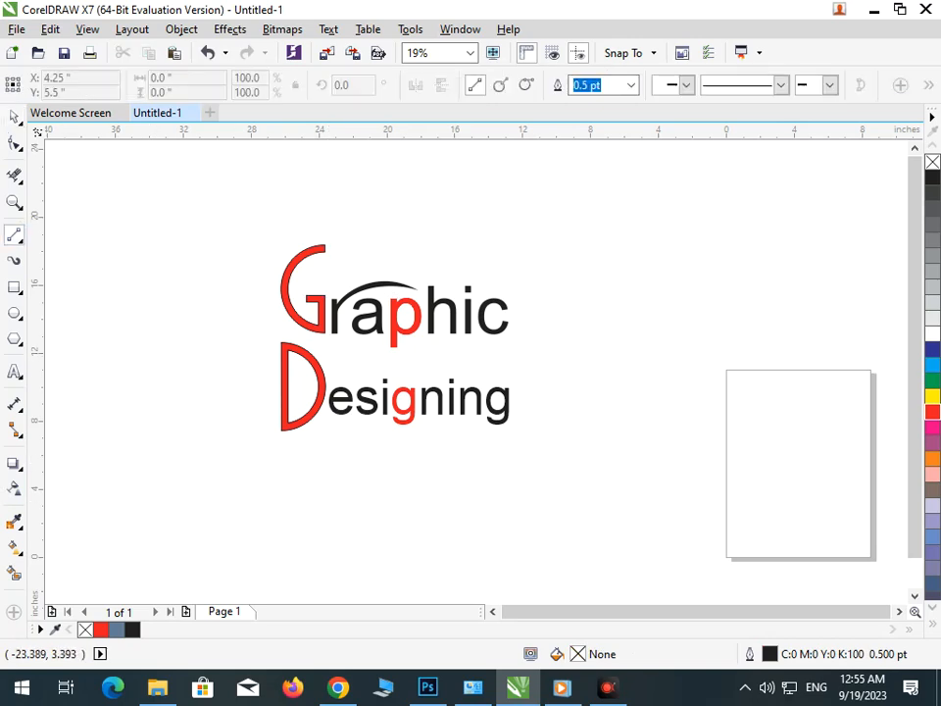
left_click_drag(285, 450, 488, 450)
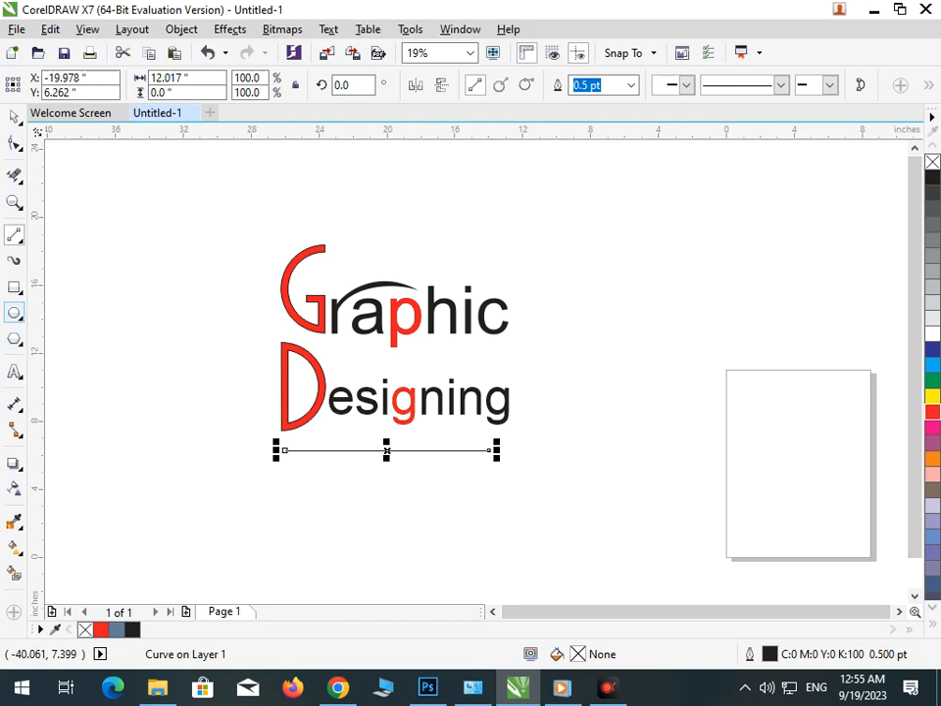
key("F7")
left_click_drag(502, 438, 512, 452)
left_click(14, 116)
left_click(480, 508)
Move the small circle closer to the right end of the underline, centring it roughly on the line's height
key("F2")
left_click_drag(446, 398, 593, 505)
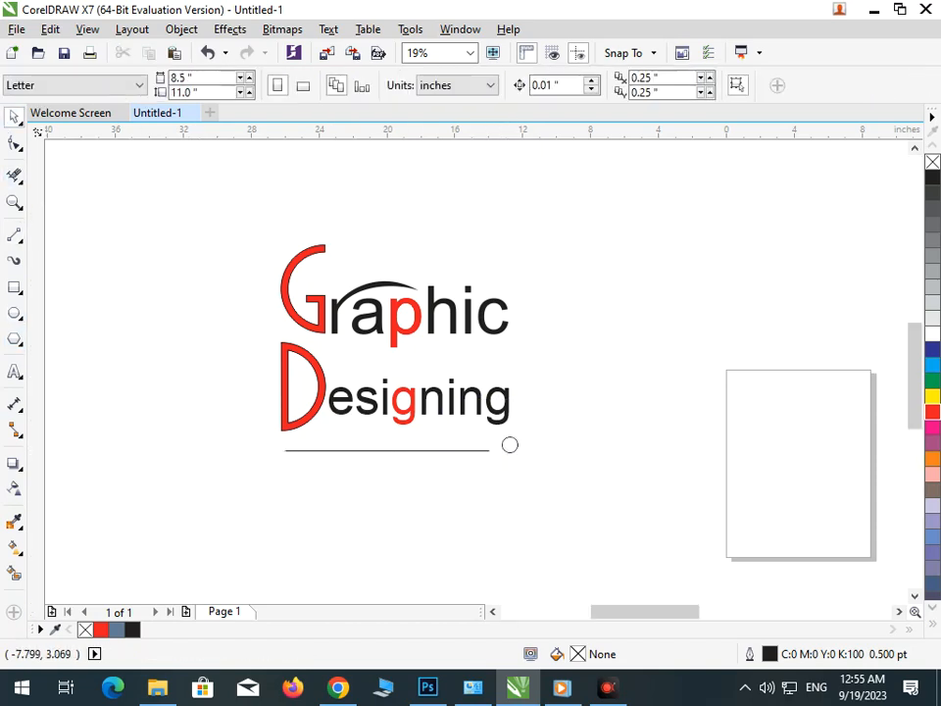
left_click_drag(424, 348, 386, 366)
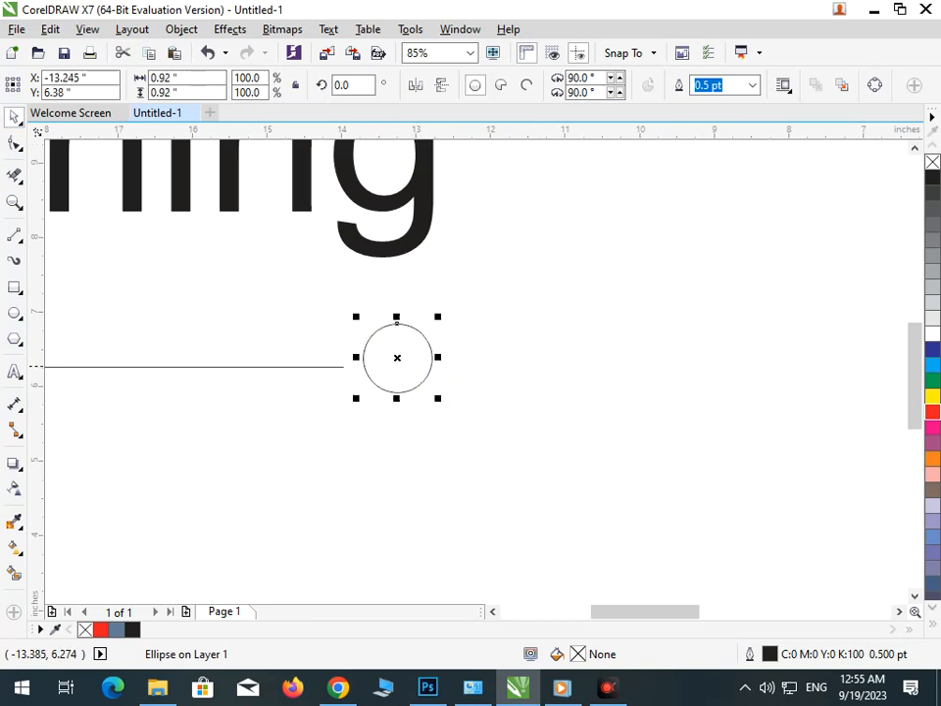
left_click(336, 337)
key("F3")
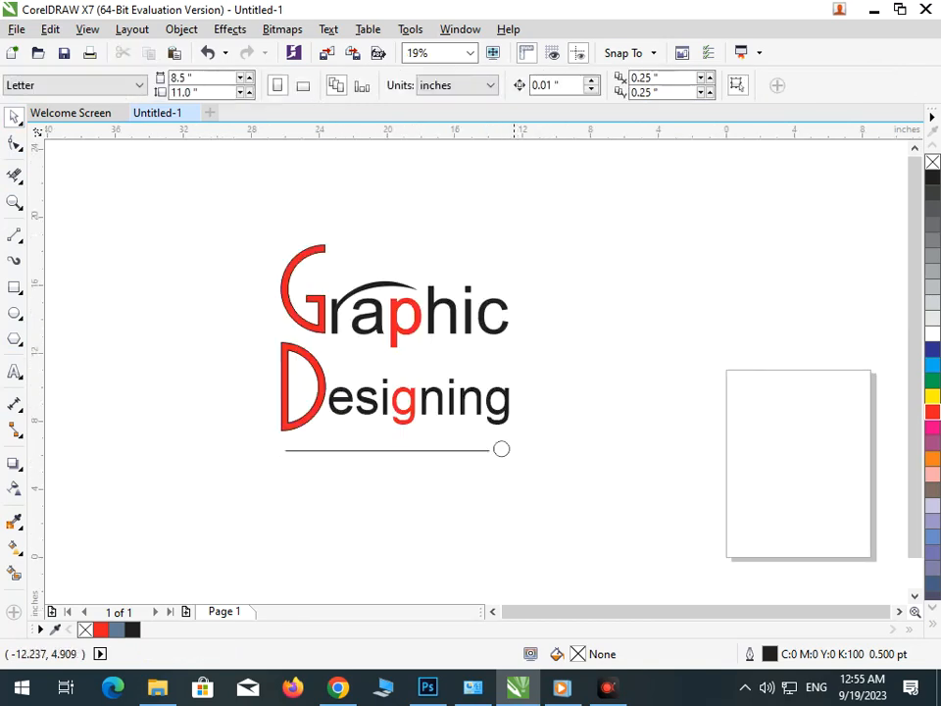
Give the small circle a red fill and a red outline
left_click(501, 448)
left_click(932, 411)
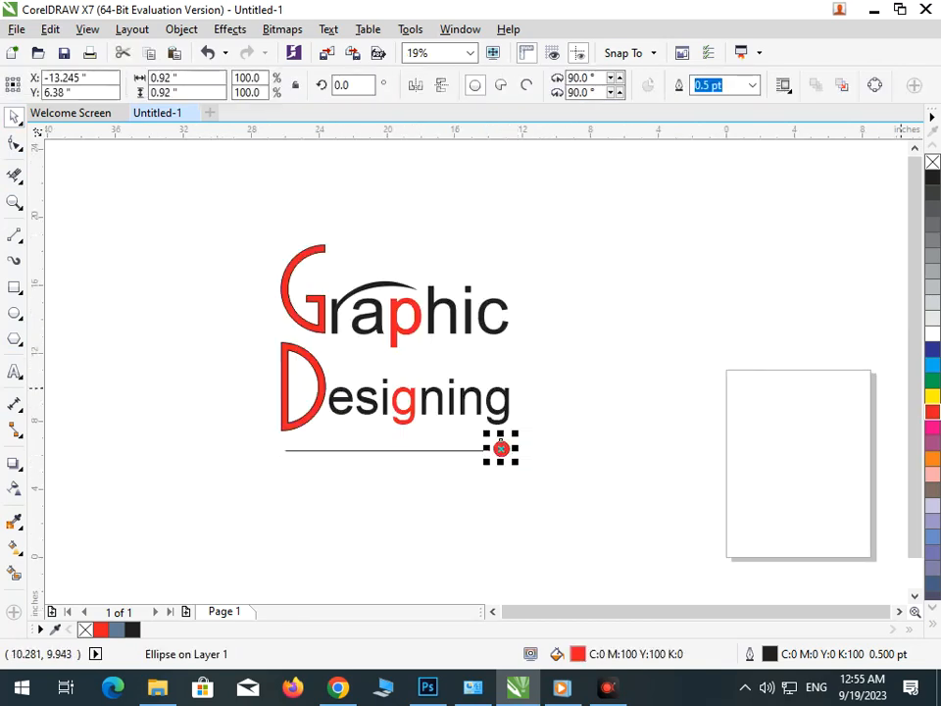
right_click(933, 411)
key("Escape")
Set the outline width of the line under "Designing" to 24 pt
left_click(485, 450)
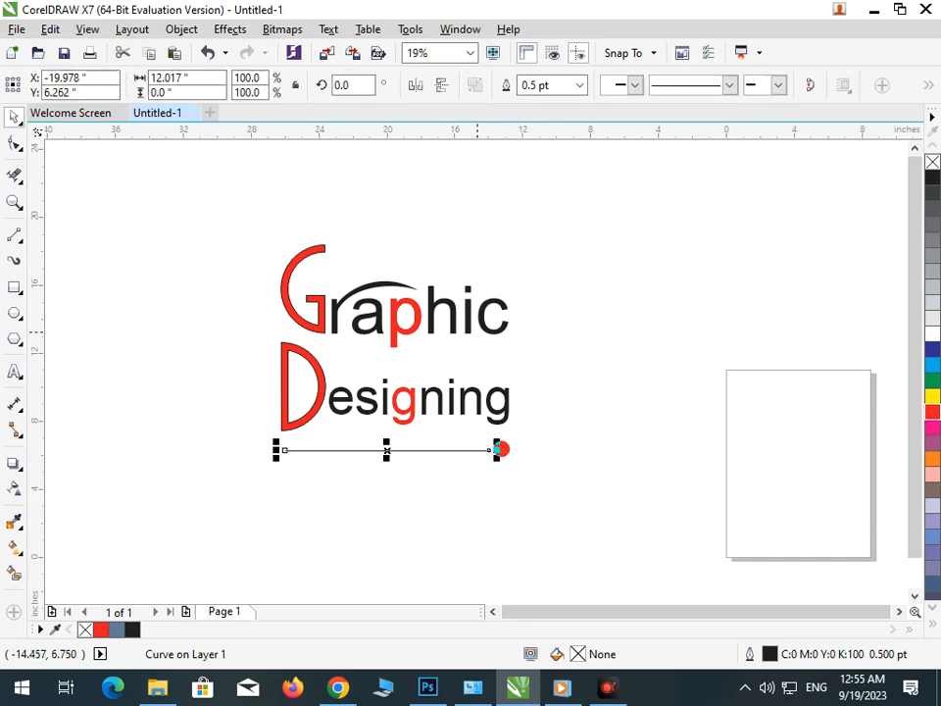
left_click(580, 85)
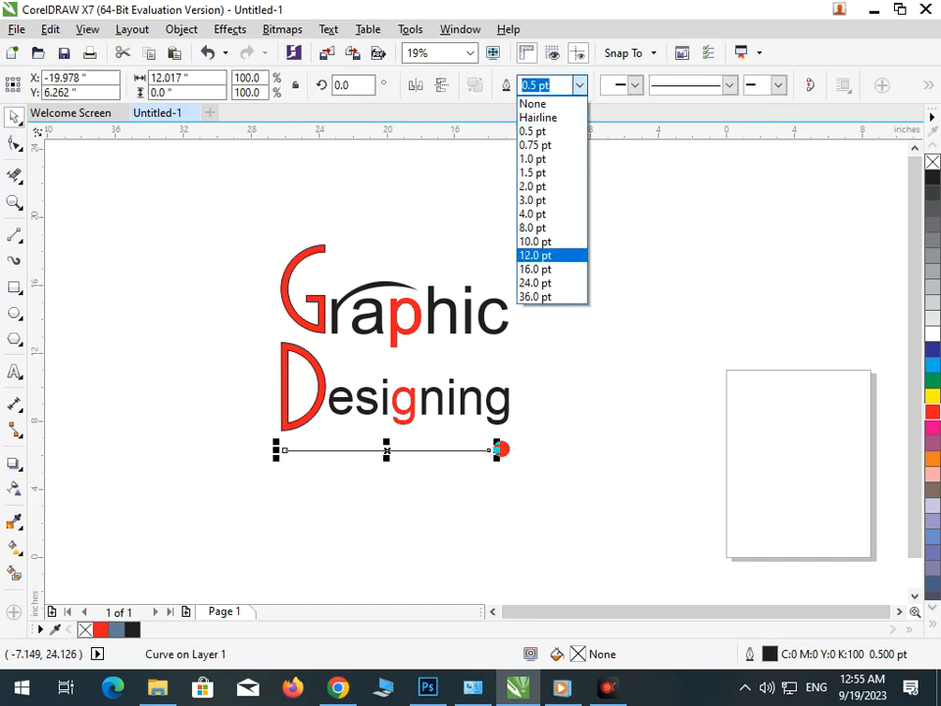
left_click(536, 255)
left_click(579, 85)
left_click(537, 280)
left_click(501, 474)
left_click(493, 450)
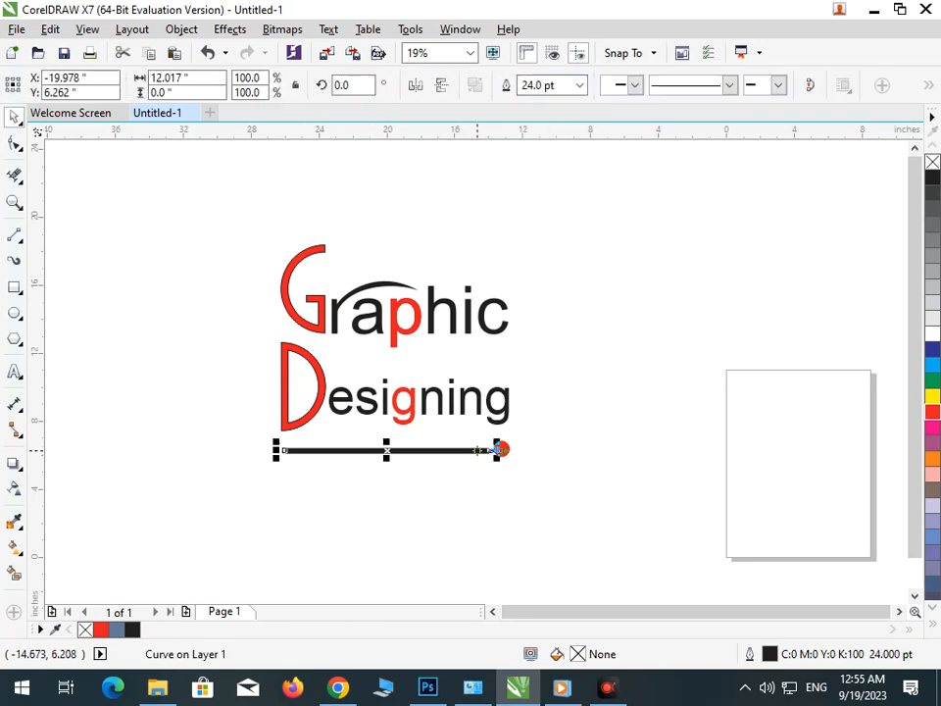
Give the underline rounded line caps, with Behind fill and Scale with object enabled in its outline settings
key("F12")
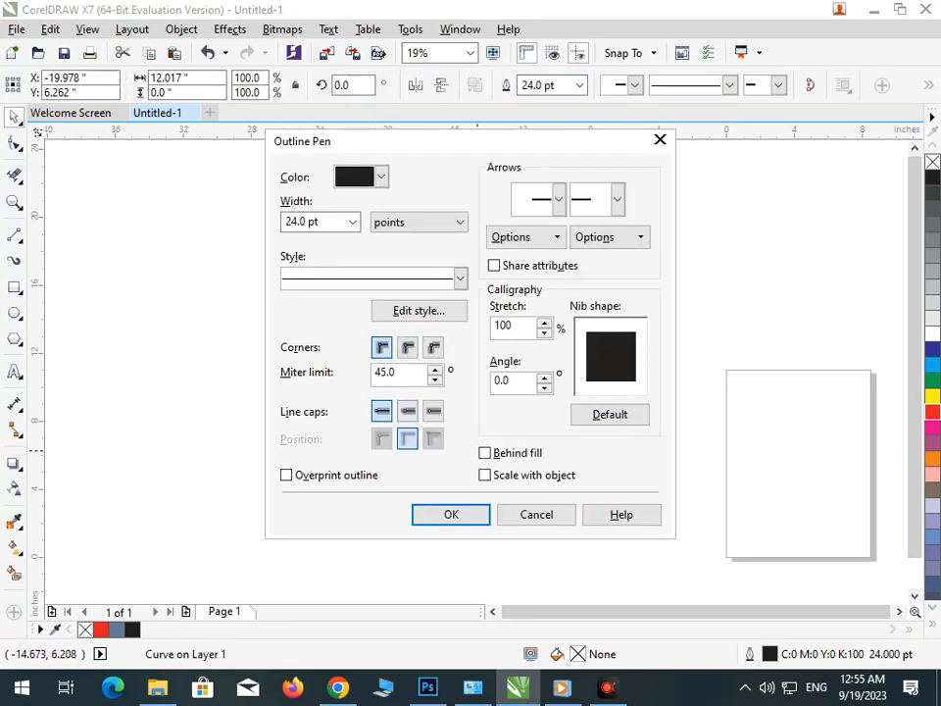
left_click(485, 453)
left_click(484, 475)
left_click(451, 514)
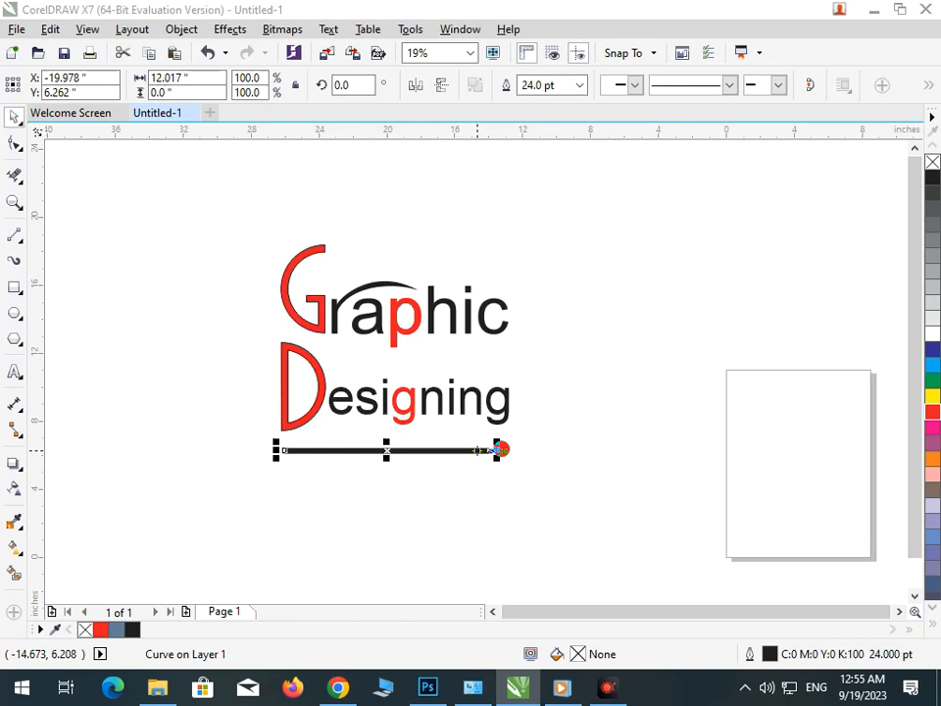
left_click(521, 547)
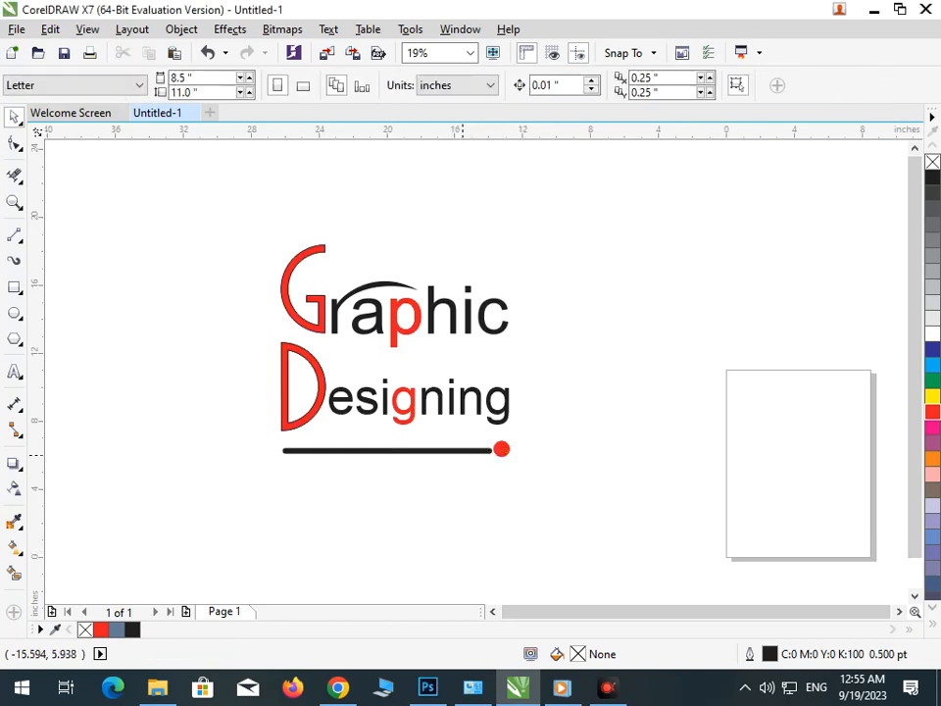
Shorten the underline from its right end to about 11.7 in, widening the gap before the red dot
scroll(482, 466, "up", 5)
left_click(555, 337)
left_click_drag(555, 337, 504, 336)
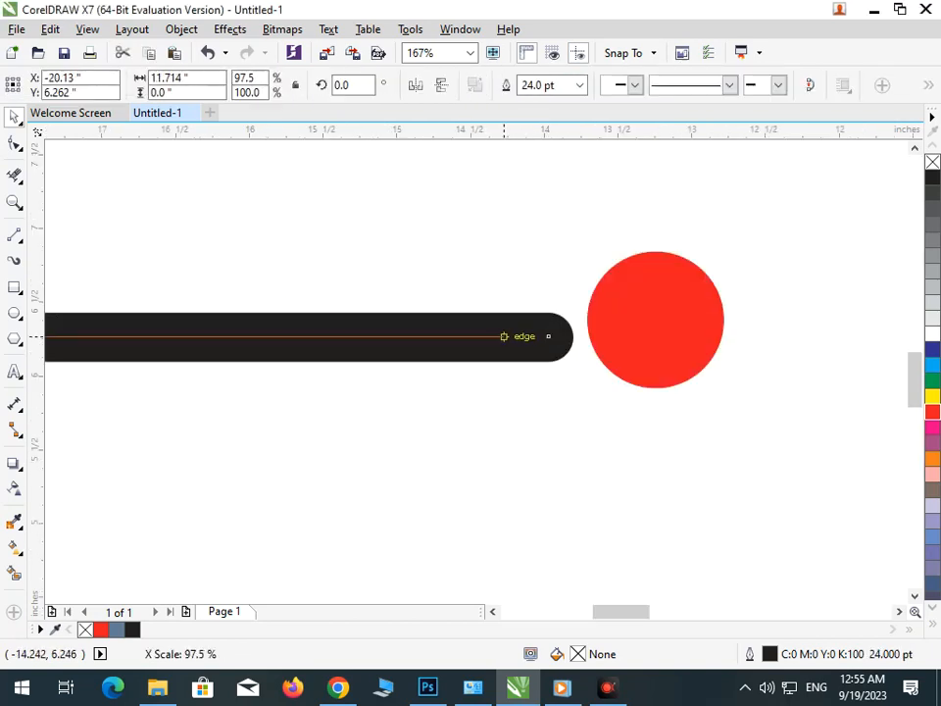
left_click(549, 410)
key("F3")
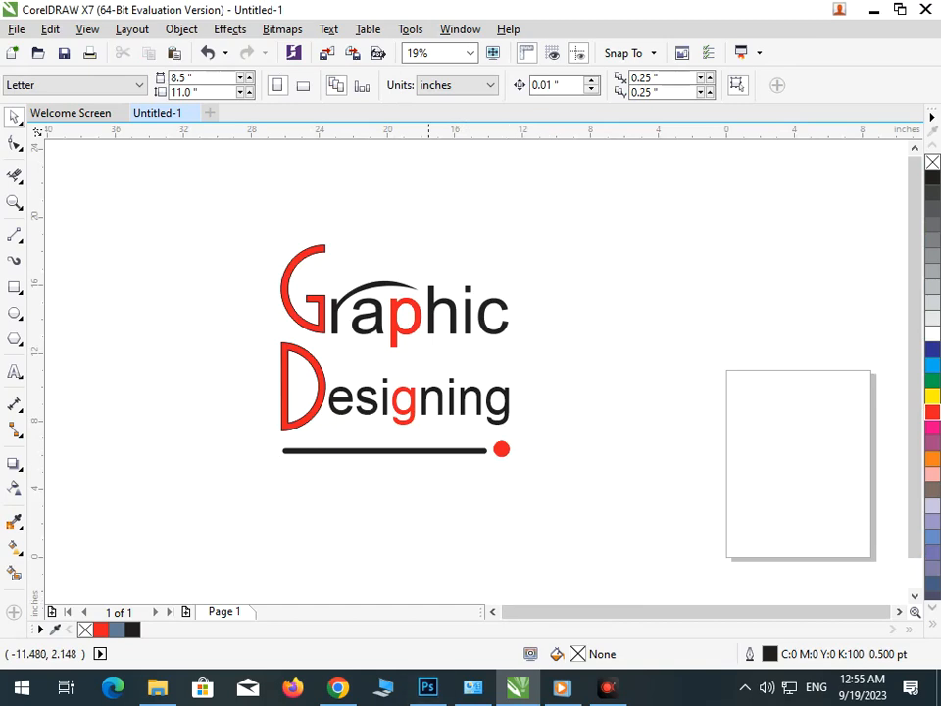
scroll(559, 495, "down", 2)
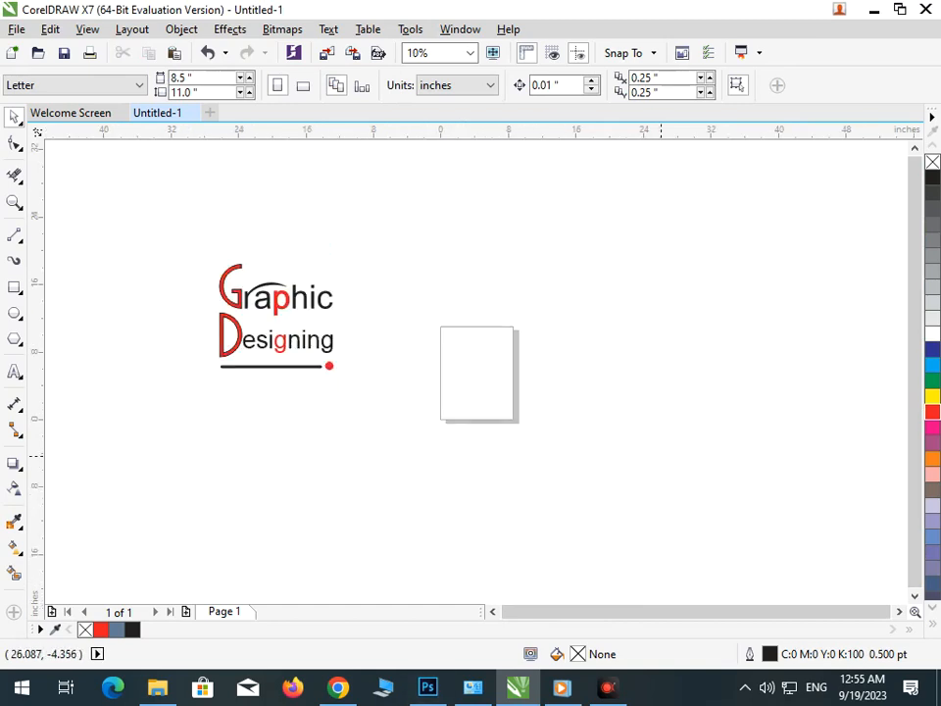
Scale the whole logo down proportionally to about 5.6 in wide and shift it slightly downward
scroll(414, 392, "up", 3)
left_click_drag(613, 538, 151, 187)
left_click_drag(275, 538, 360, 446)
left_click(441, 458)
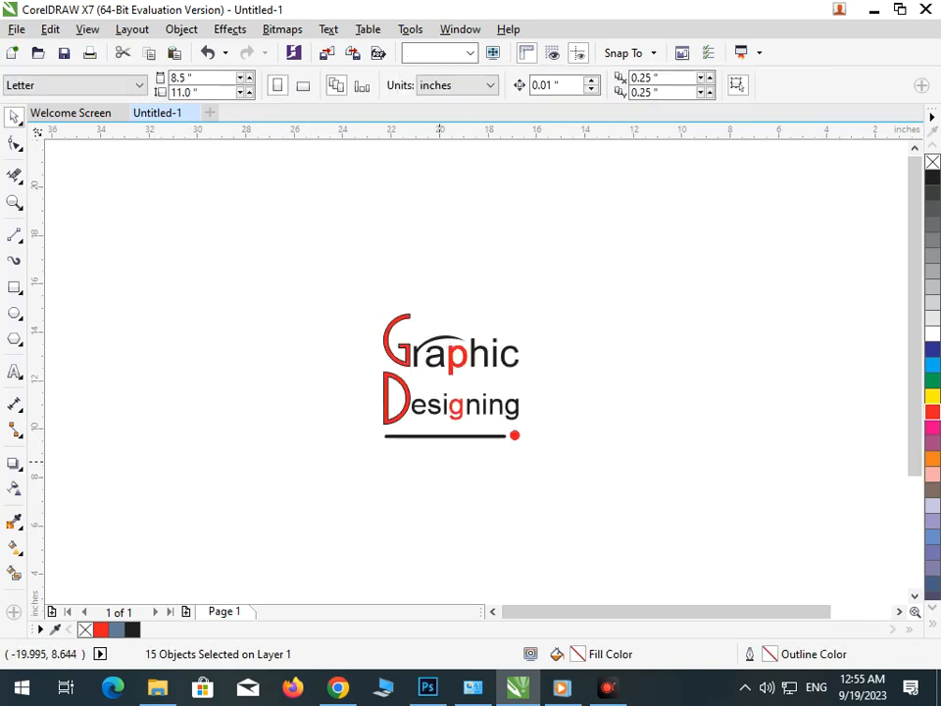
left_click_drag(340, 261, 568, 456)
left_click_drag(492, 435, 492, 443)
left_click(515, 488)
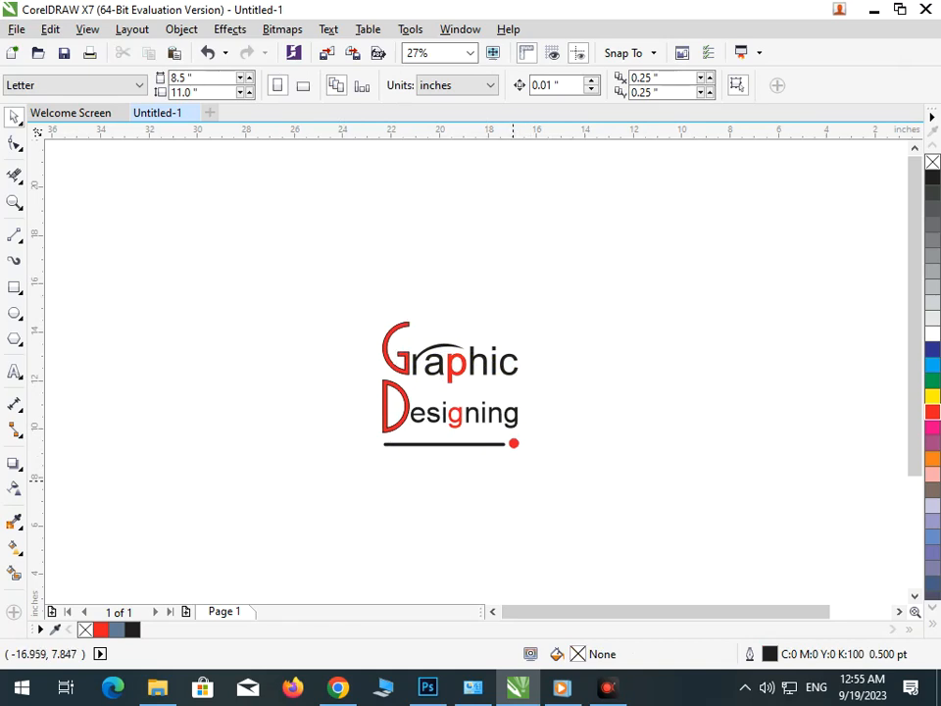
Group all the logo's objects together and move the group slightly to the right
left_click_drag(537, 490, 324, 279)
key("ctrl+g")
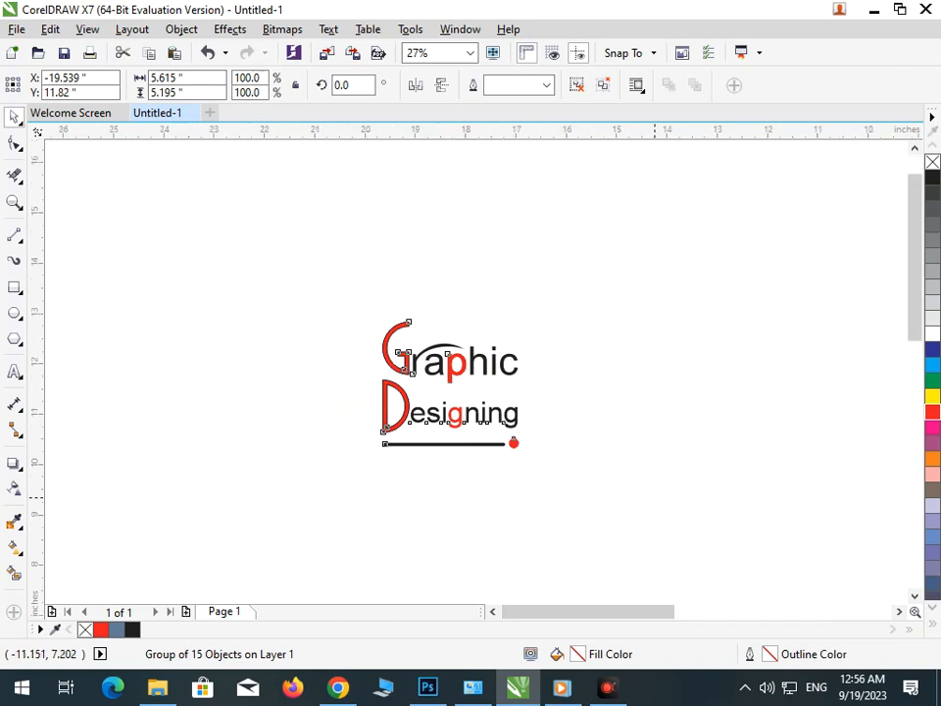
scroll(471, 392, "up", 3)
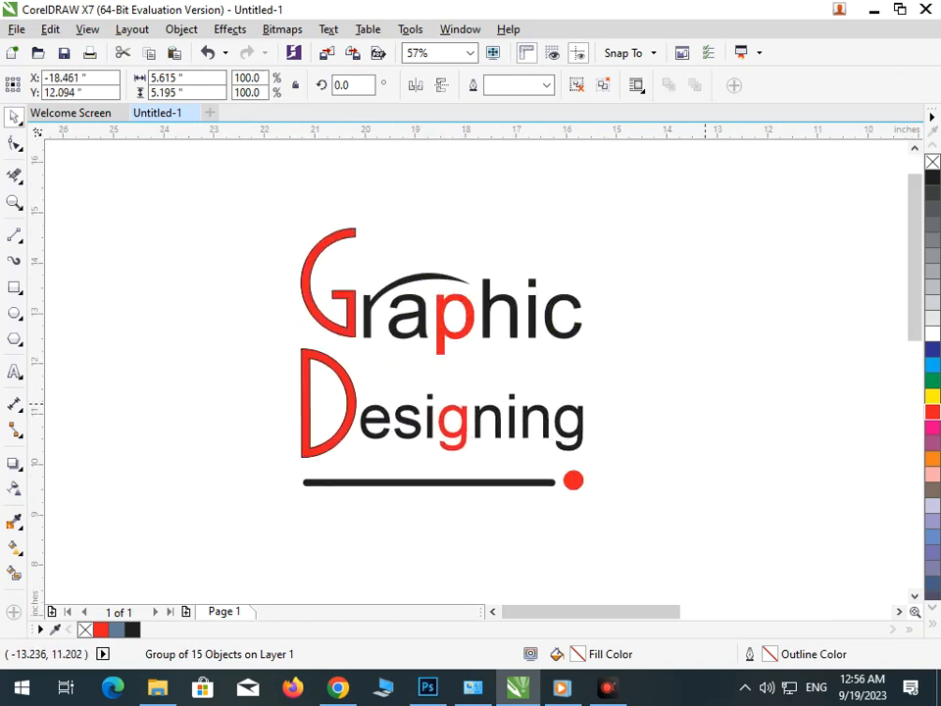
left_click(702, 411)
left_click_drag(499, 420, 511, 422)
left_click(563, 534)
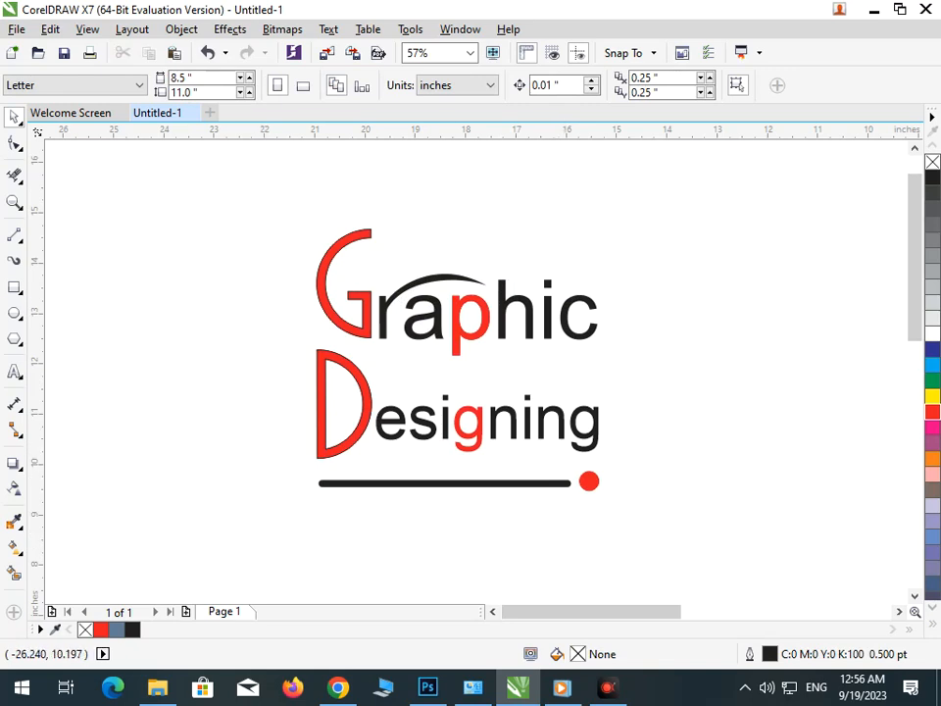
Draw a small polygon about 0.66 in wide to the left of the logo and set its number of sides to 3
left_click(14, 338)
left_click_drag(112, 260, 139, 295)
left_click(514, 85)
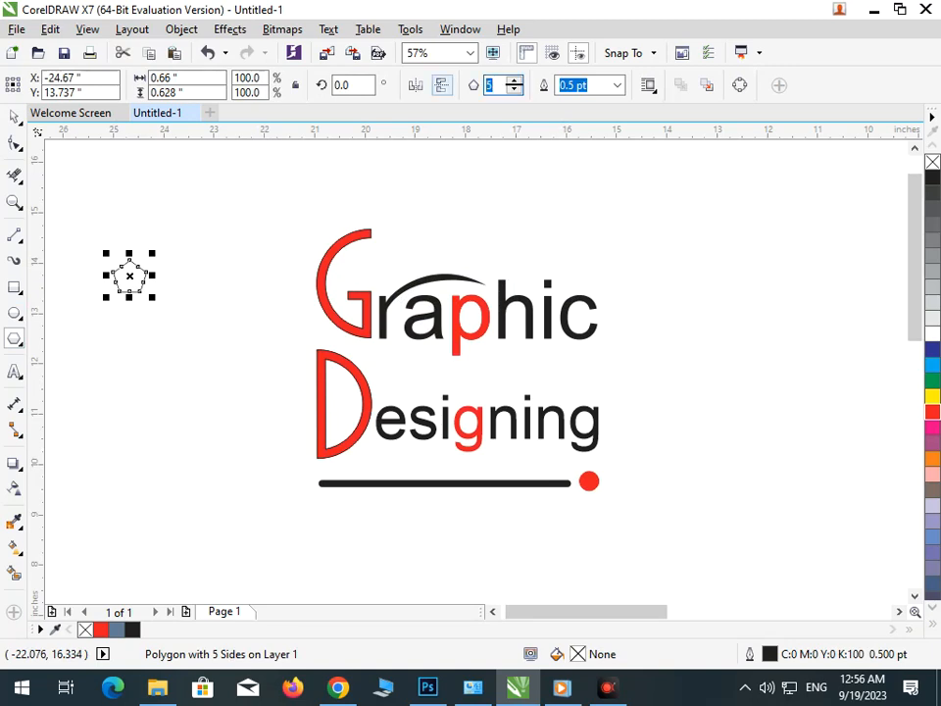
key("Return")
left_click(13, 116)
left_click(130, 275)
left_click(156, 284)
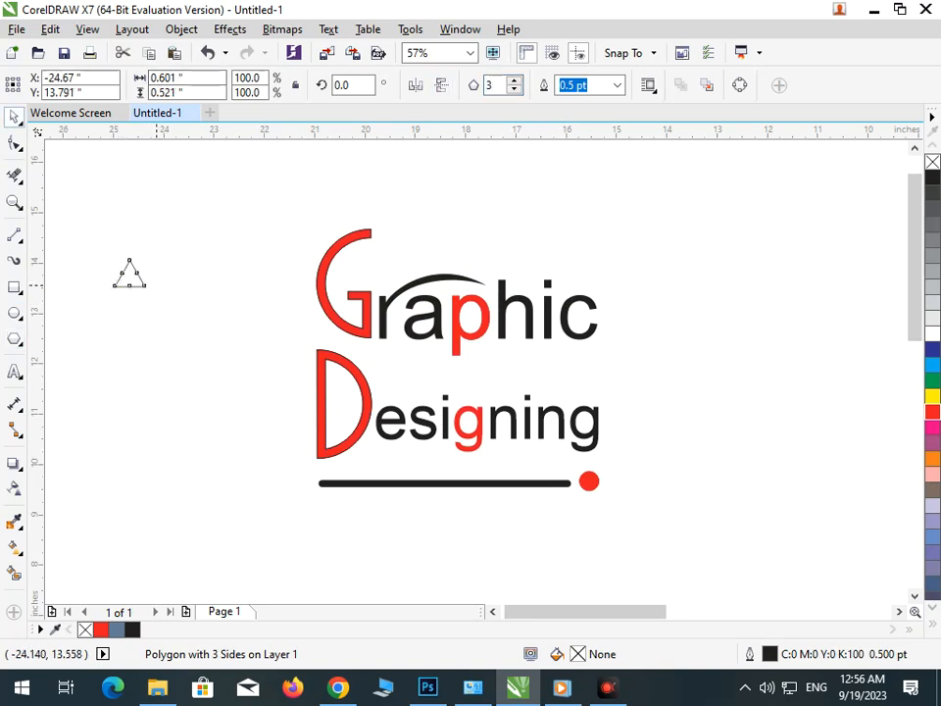
Rotate the triangle to 270 degrees and place it over the left end of the underline, pointing right
left_click(129, 278)
left_click(130, 277)
left_click_drag(152, 291, 332, 481)
left_click(108, 303)
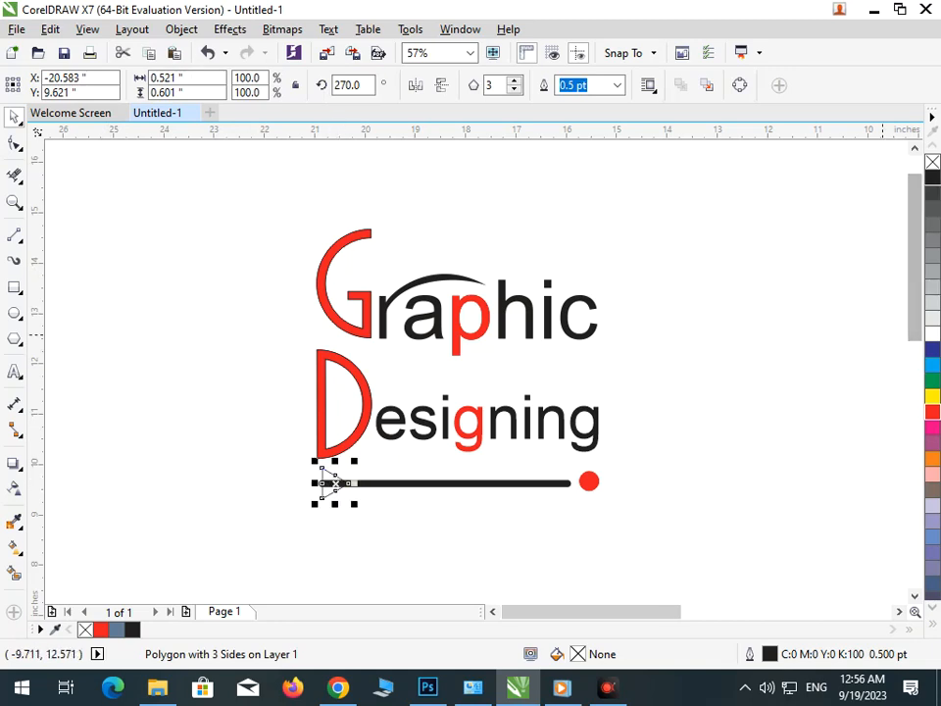
Fill the triangle with black and shift it slightly left to align its flat side with the D's left edge
left_click(933, 177)
left_click(810, 390)
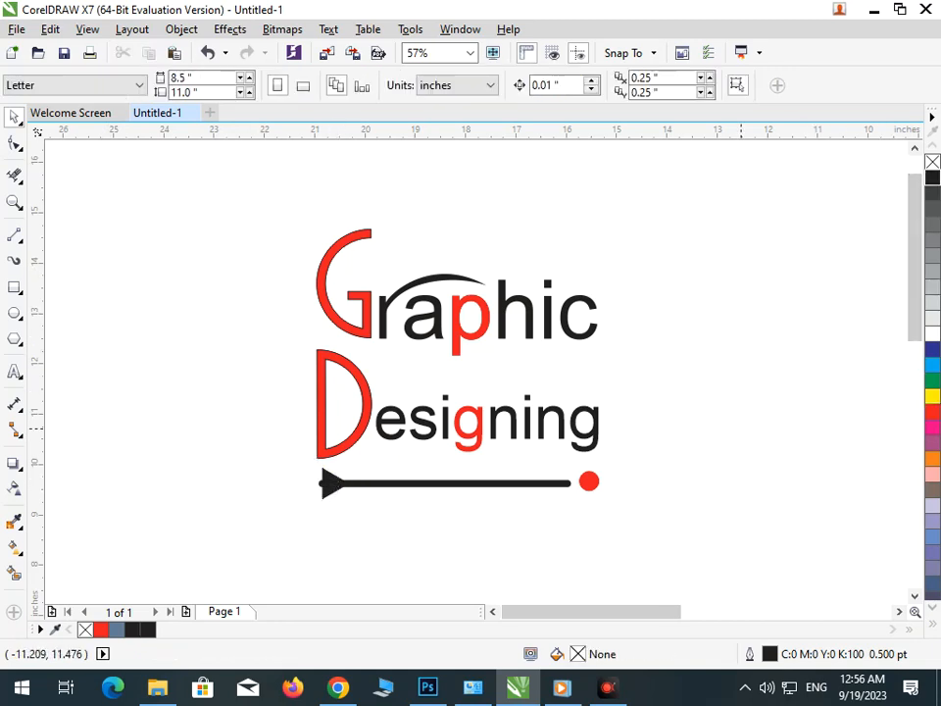
left_click(328, 486)
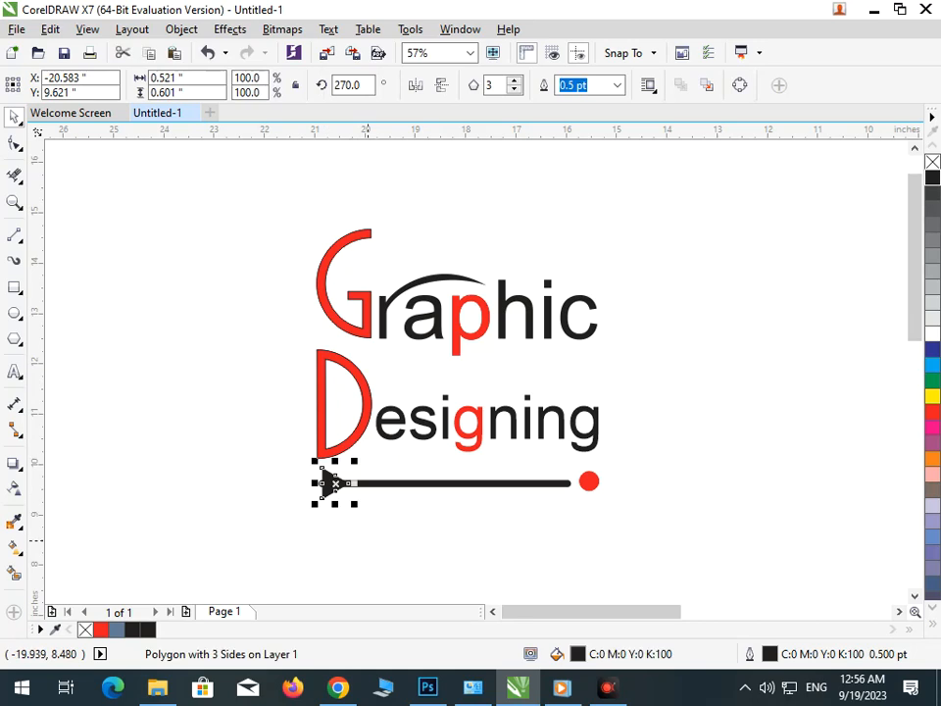
left_click_drag(325, 480, 321, 480)
left_click(382, 513)
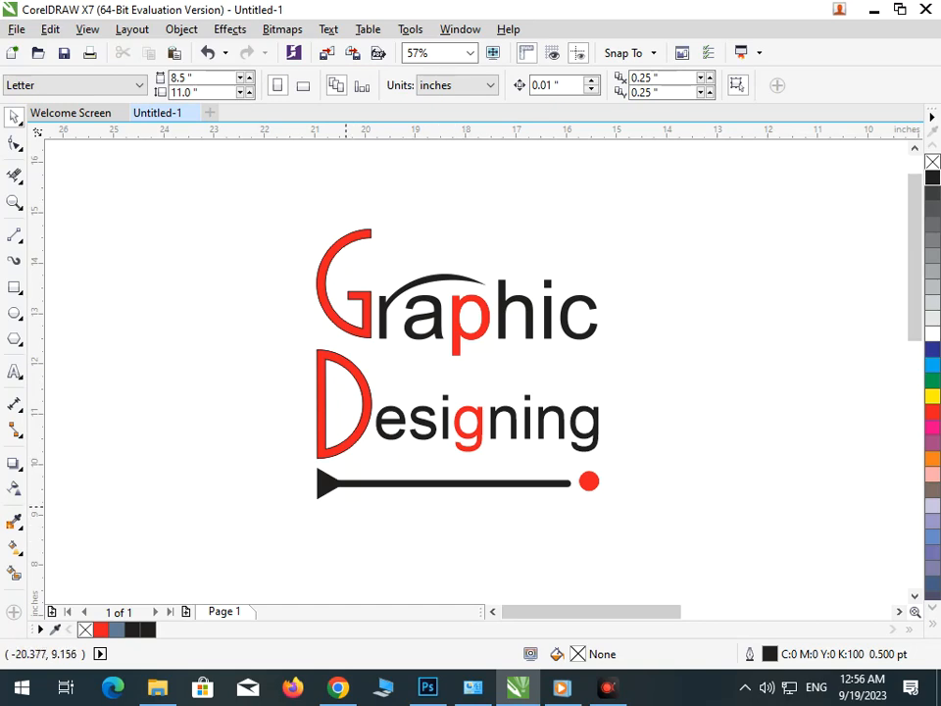
Delete the black triangle from the underline and group the entire logo
left_click(324, 487)
key("Delete")
key("ctrl+a")
key("ctrl+g")
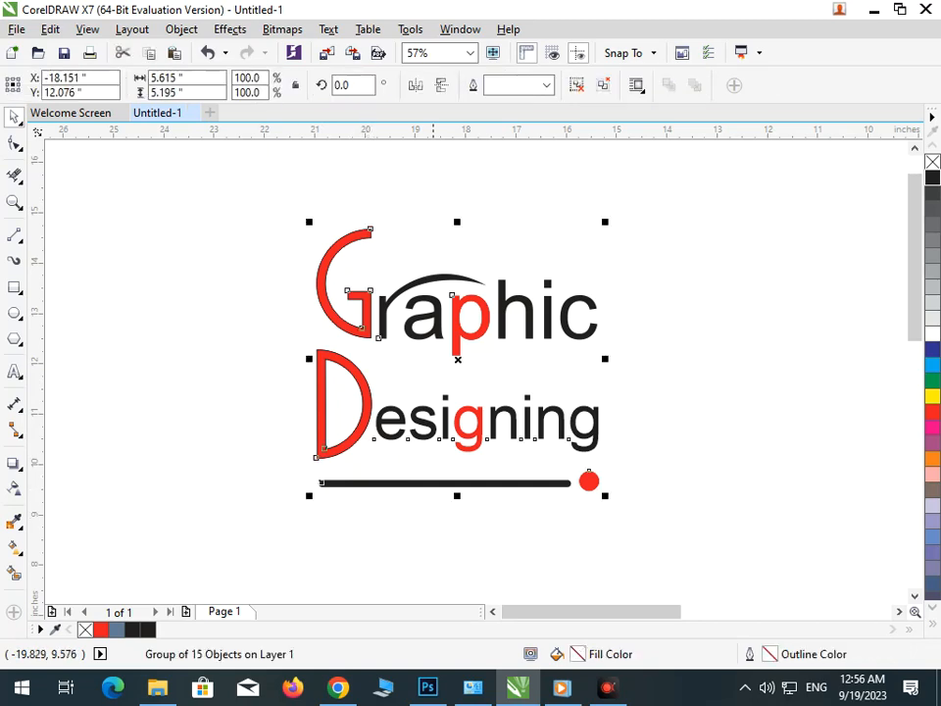
key("Escape")
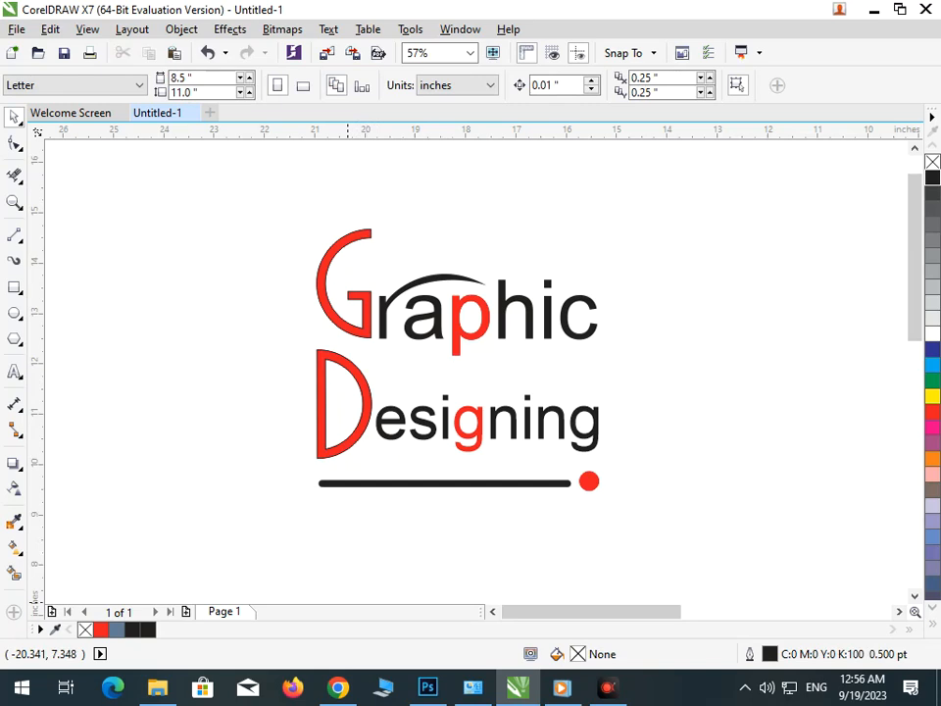